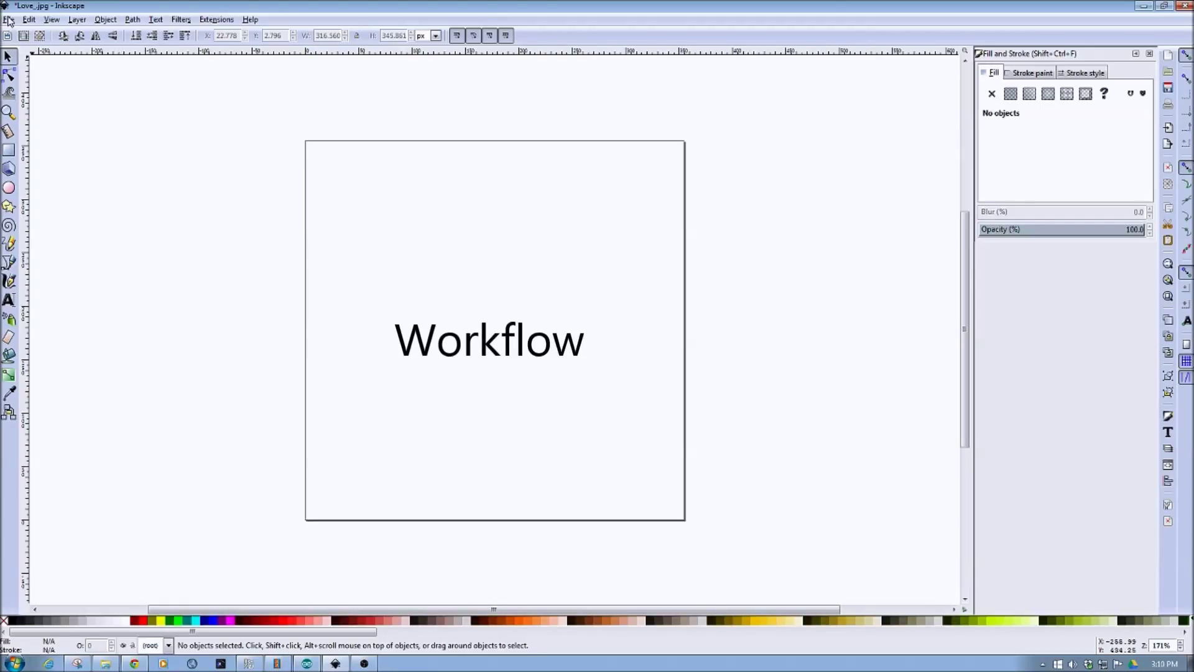
- Open Inkscape's File menu to reach the file commands
left_click(9, 20)
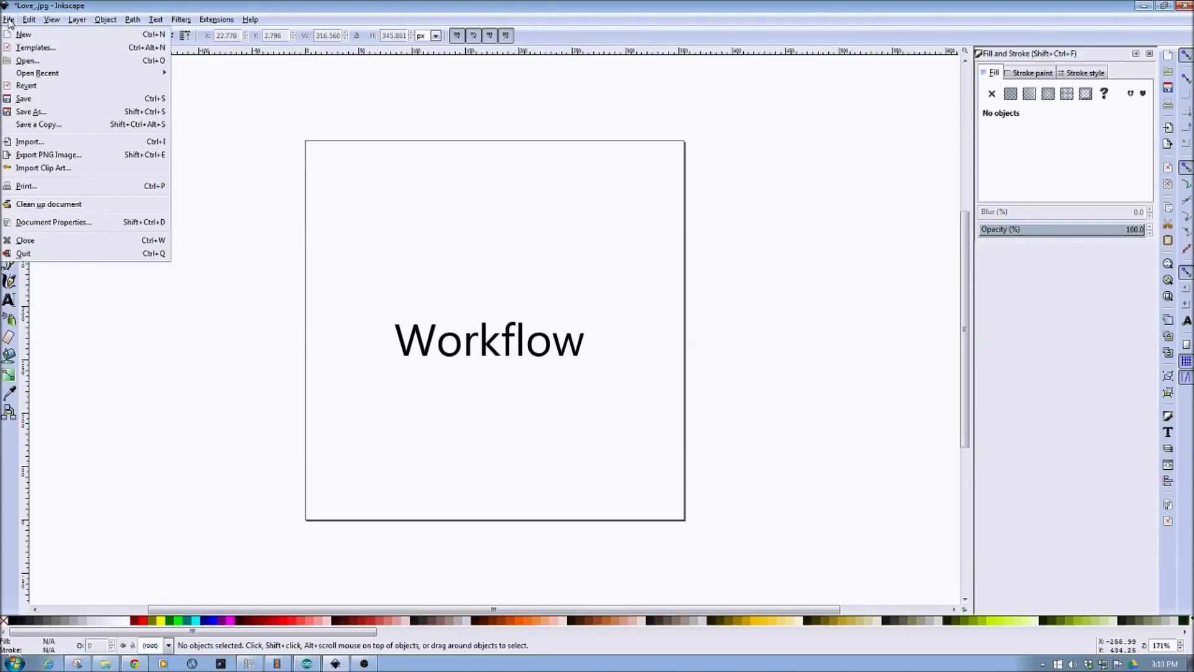
- Open dit3dtech_logo_01.png in Inkscape, importing the bitmap as an embedded image
left_click(32, 62)
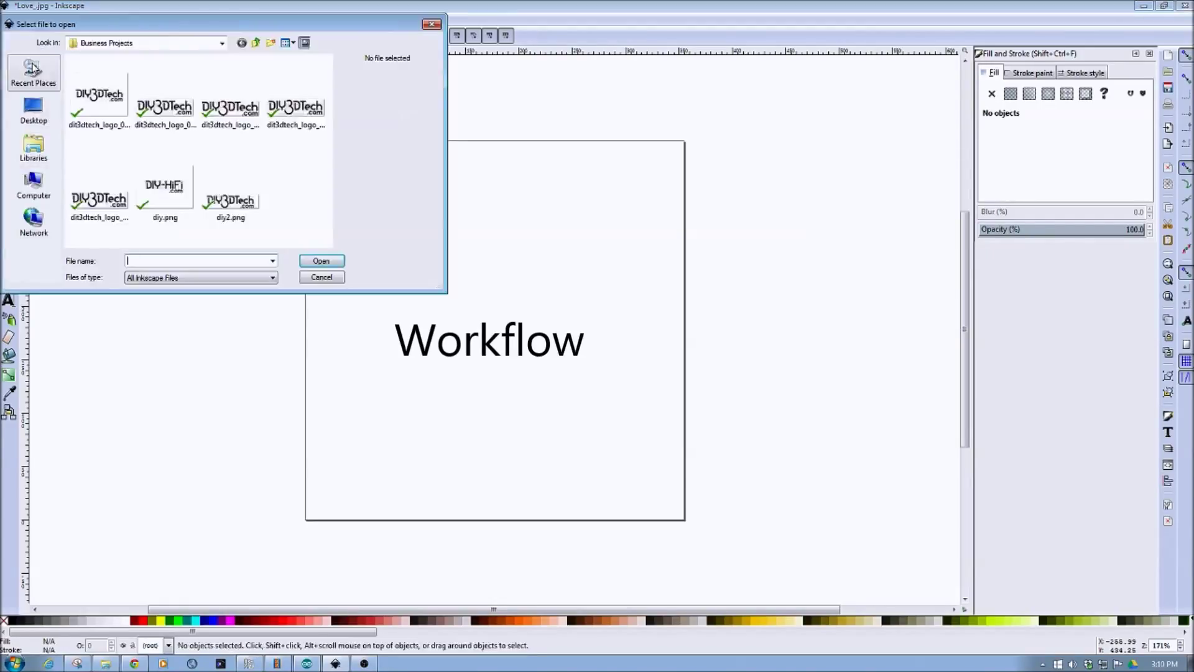
left_click(105, 102)
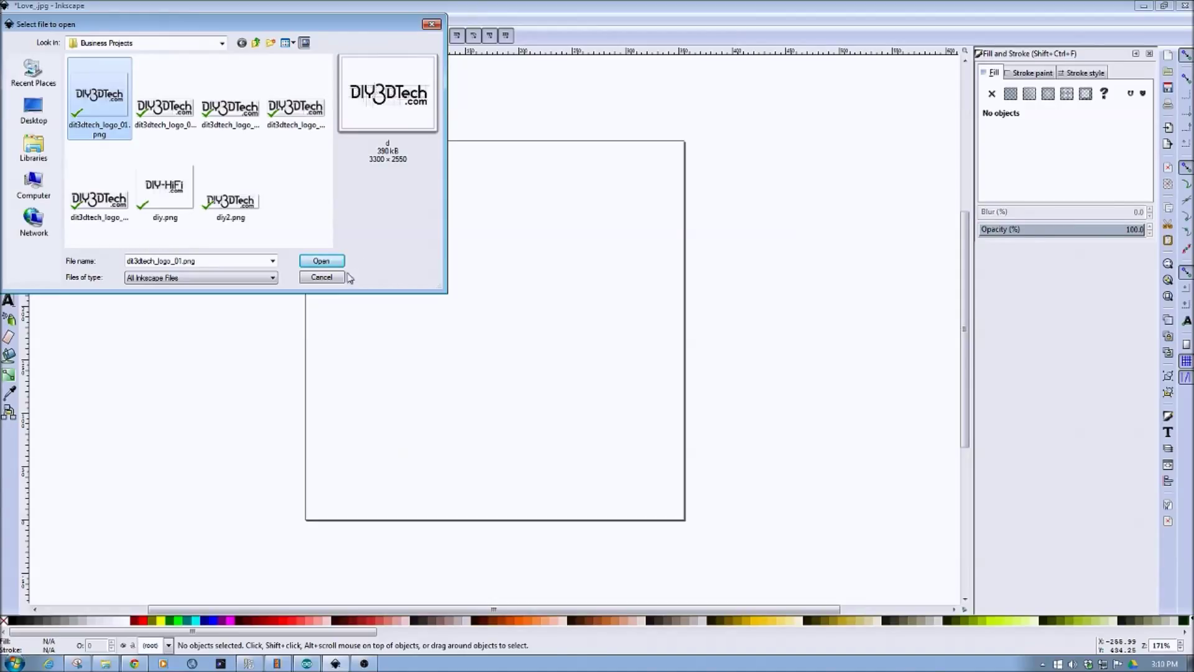
left_click(321, 262)
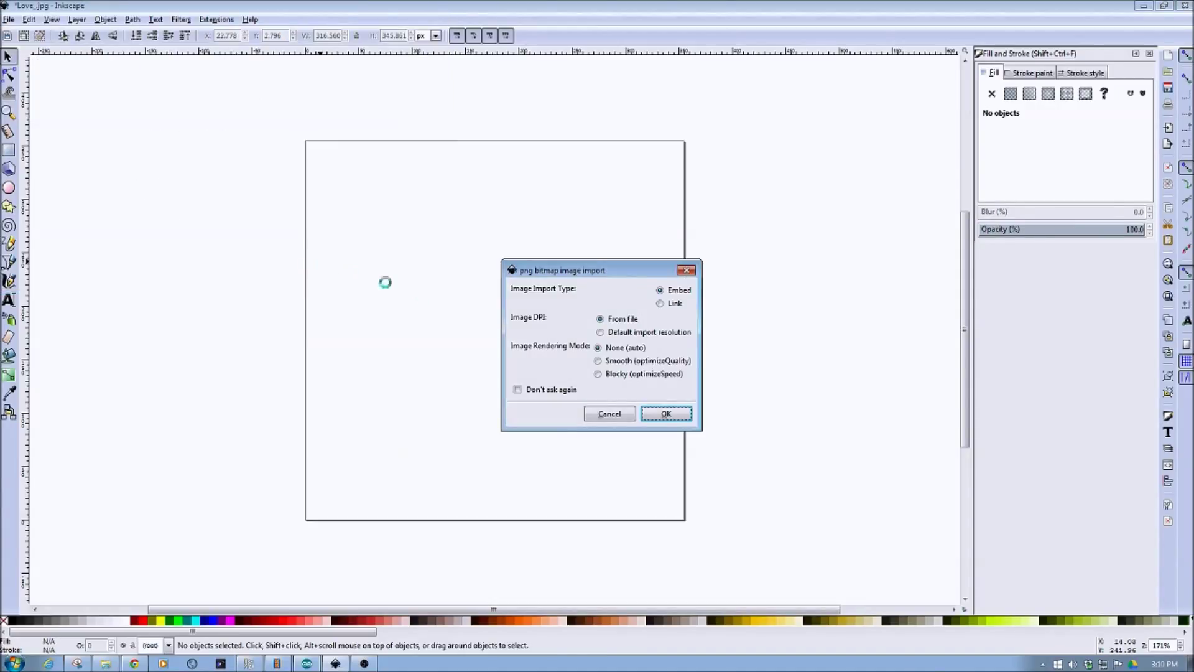
left_click_drag(614, 273, 468, 150)
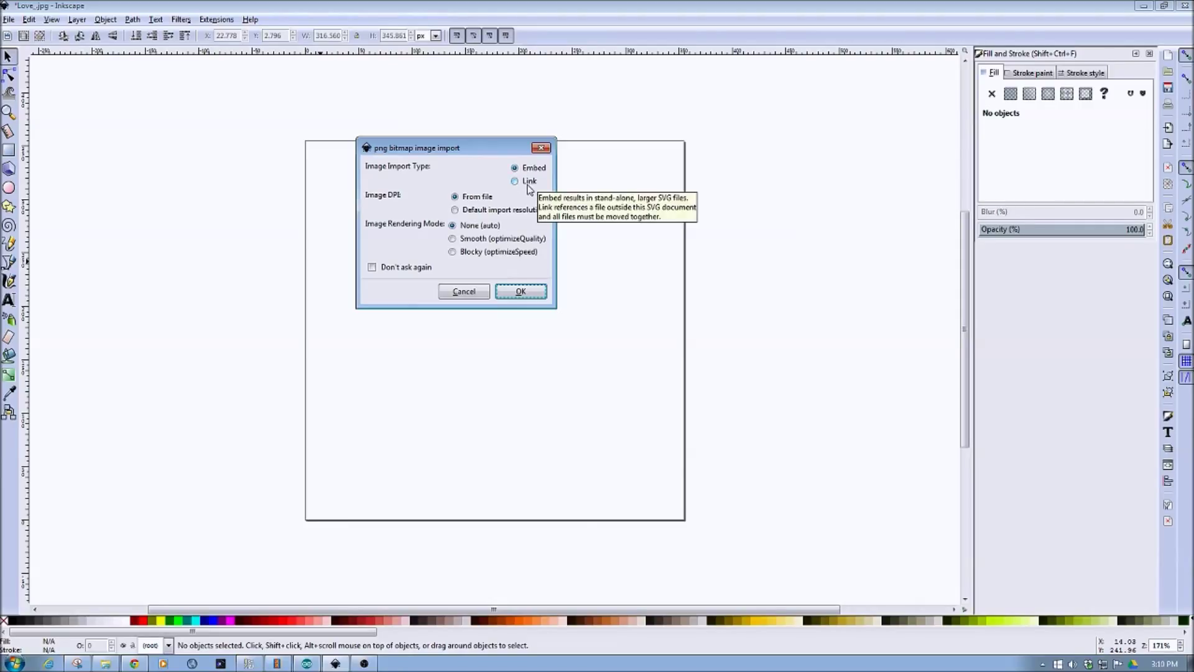
left_click(522, 293)
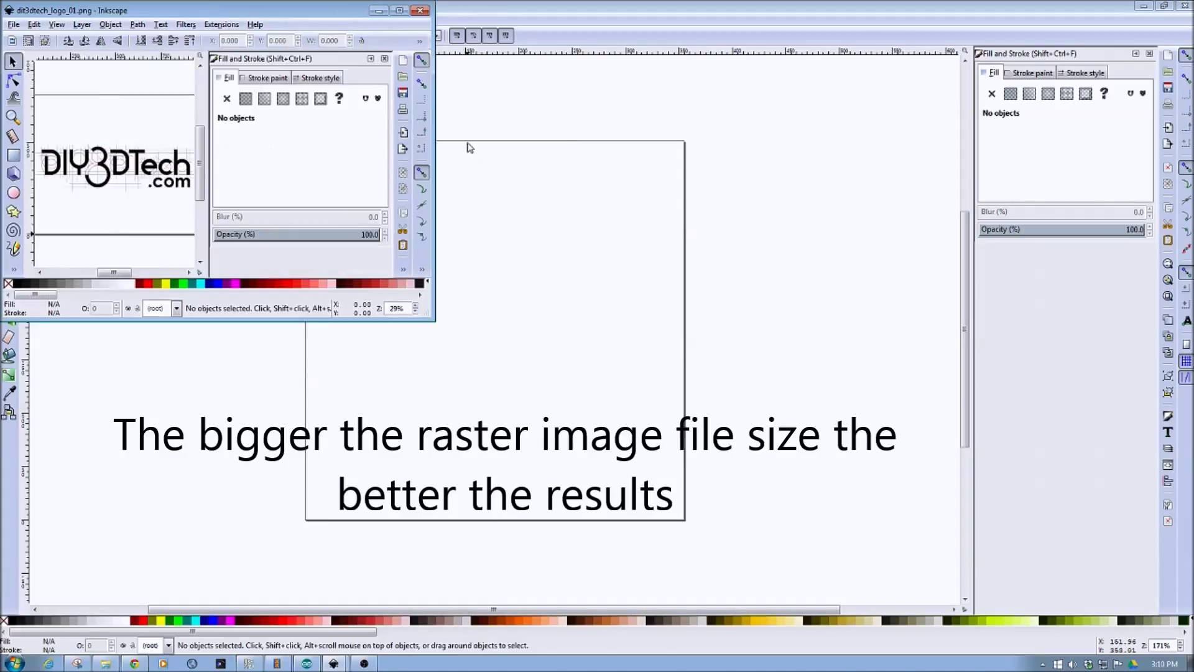
left_click(575, 17)
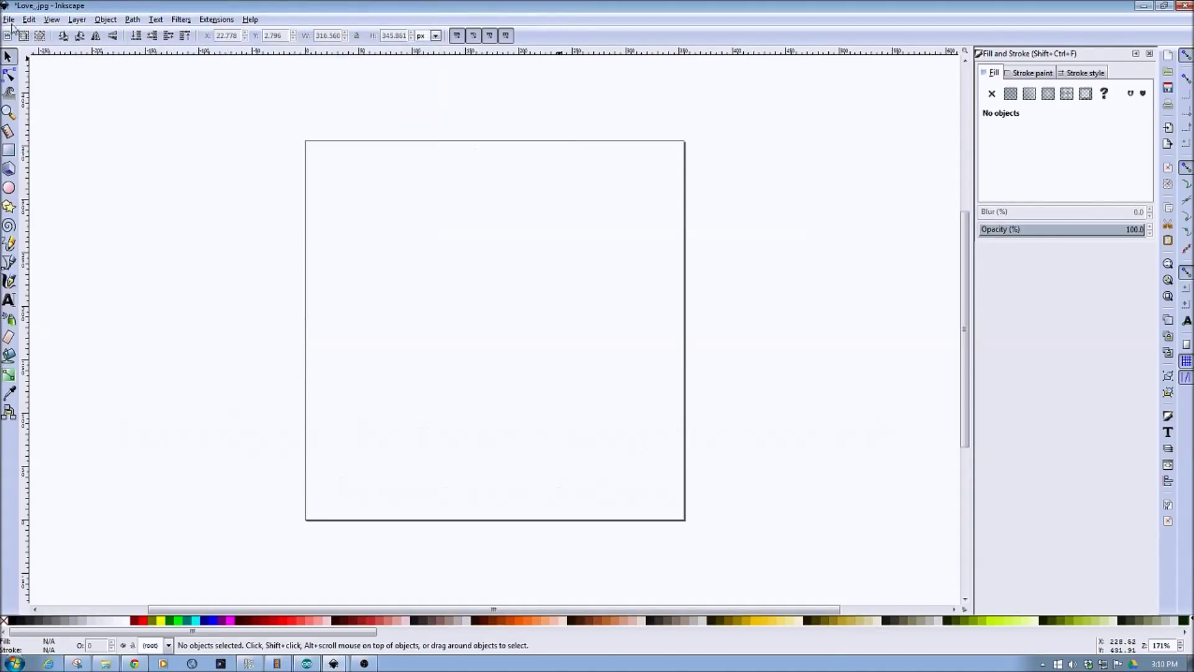
- Close Love_.jpg without saving and maximize the logo window
left_click(1187, 7)
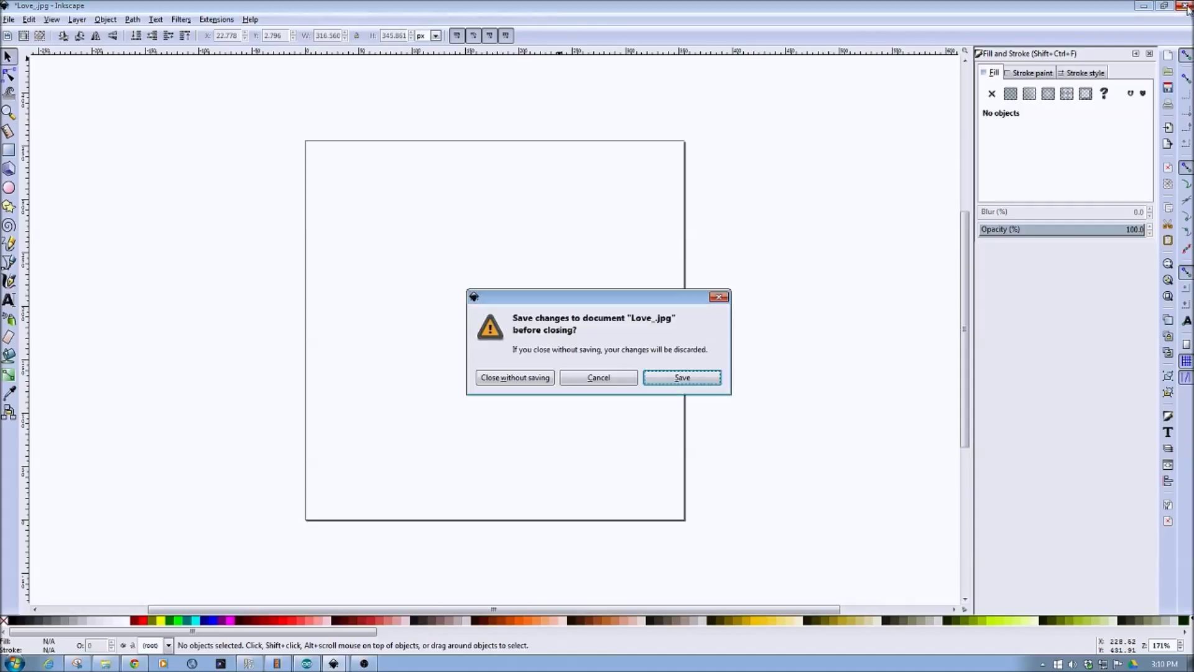
left_click(515, 377)
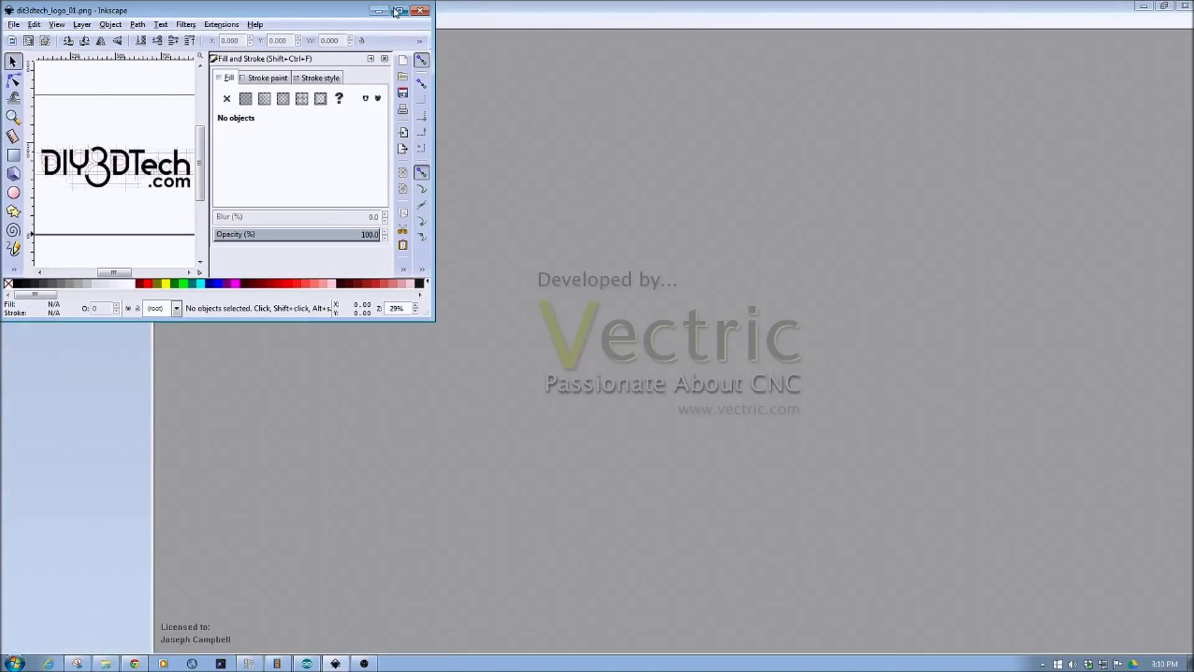
left_click(396, 12)
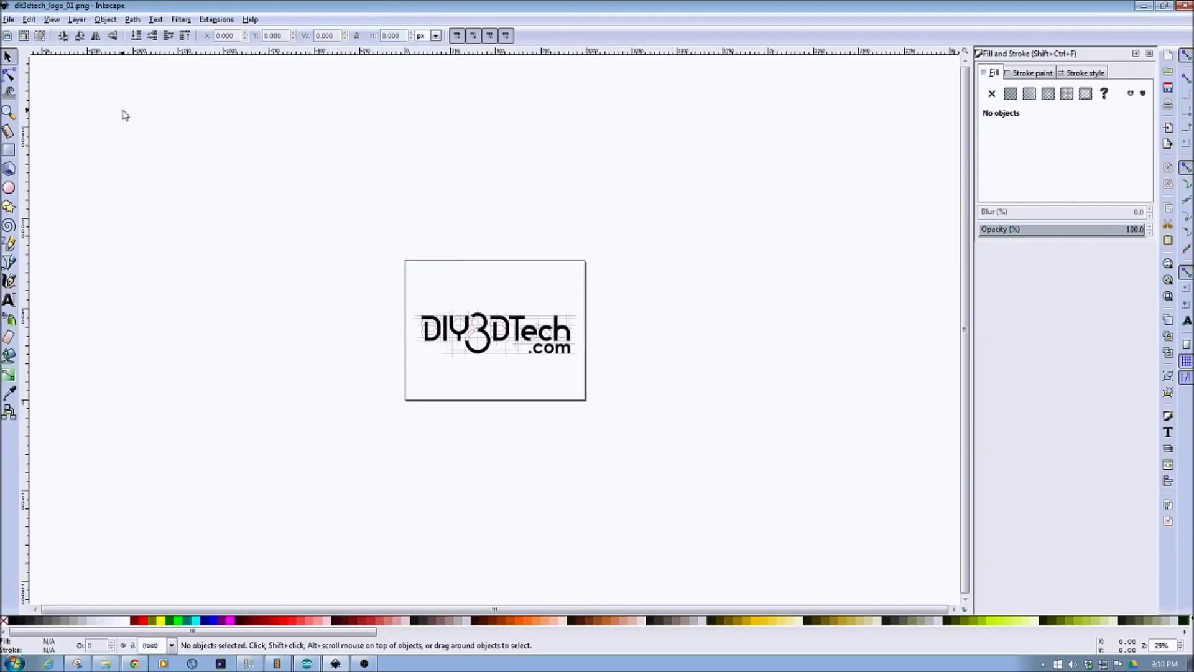
- Zoom the logo to actual 1:1 size and drag a selection around it
left_click(53, 21)
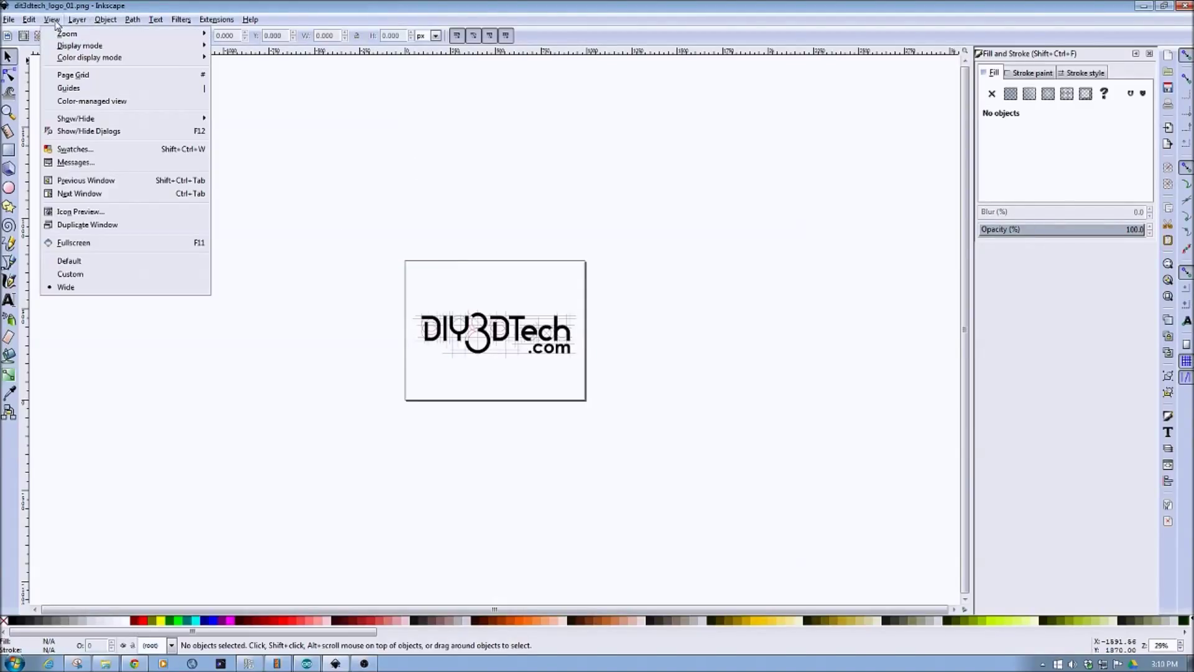
mouse_move(250, 19)
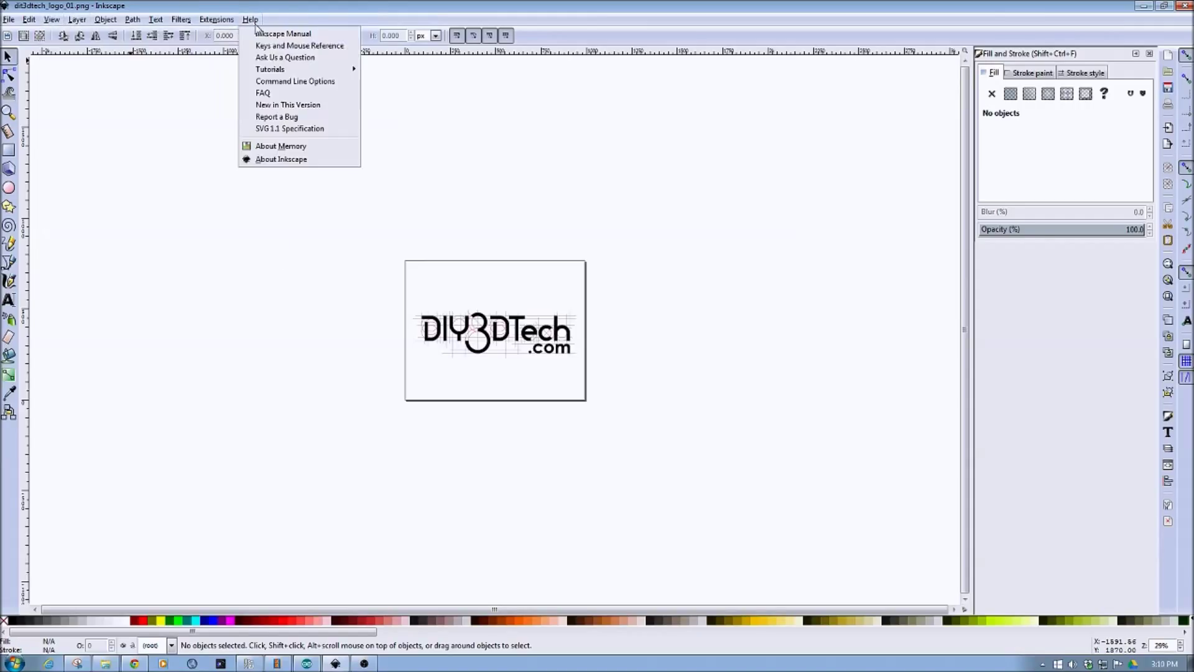
mouse_move(44, 22)
mouse_move(129, 36)
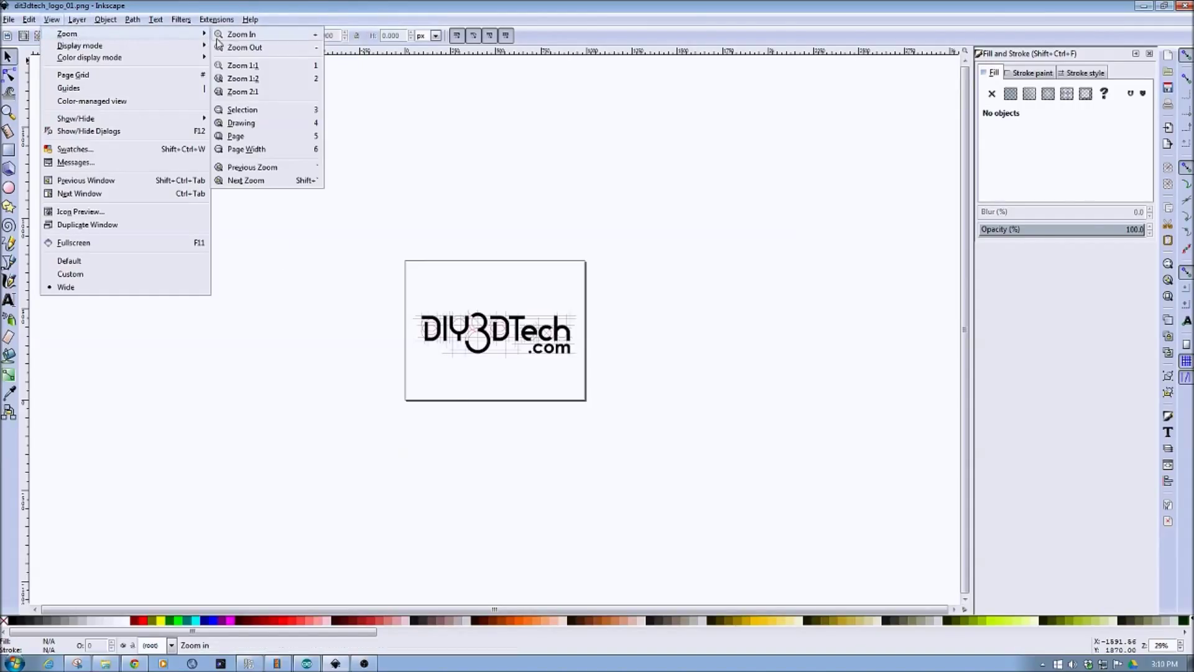
left_click(239, 69)
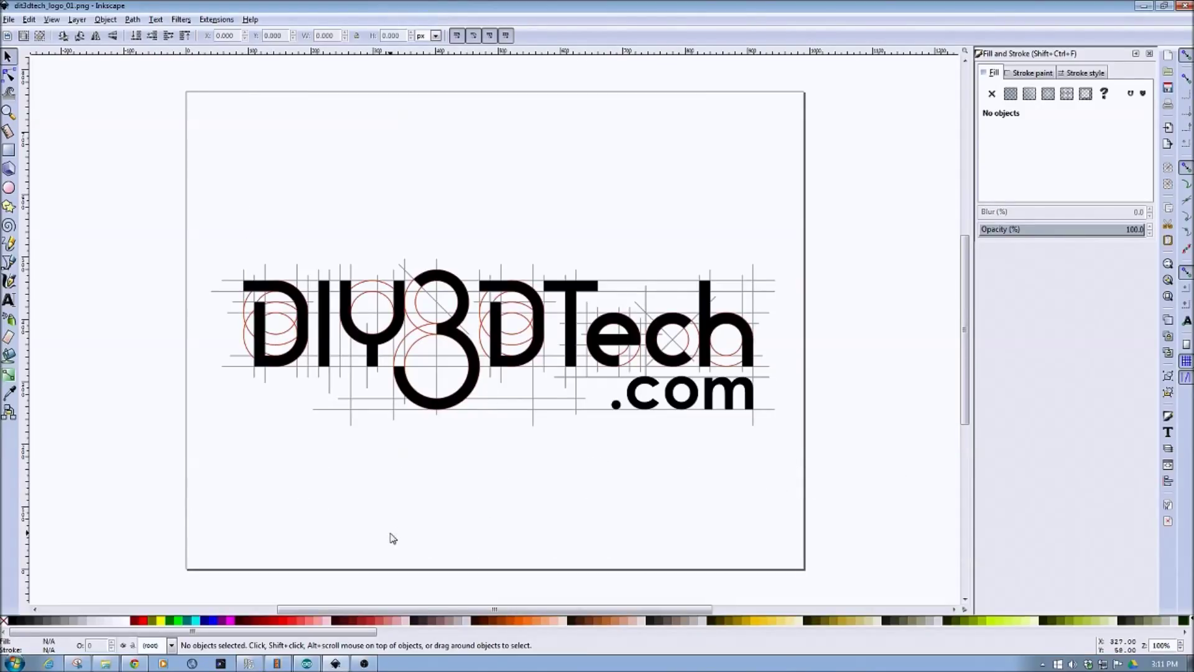
left_click_drag(150, 142, 867, 560)
- Trace the embedded logo bitmap with Trace Bitmap in Brightness steps mode, adjusting the scan count
left_click_drag(147, 65, 865, 573)
scroll(877, 498, "up", 2)
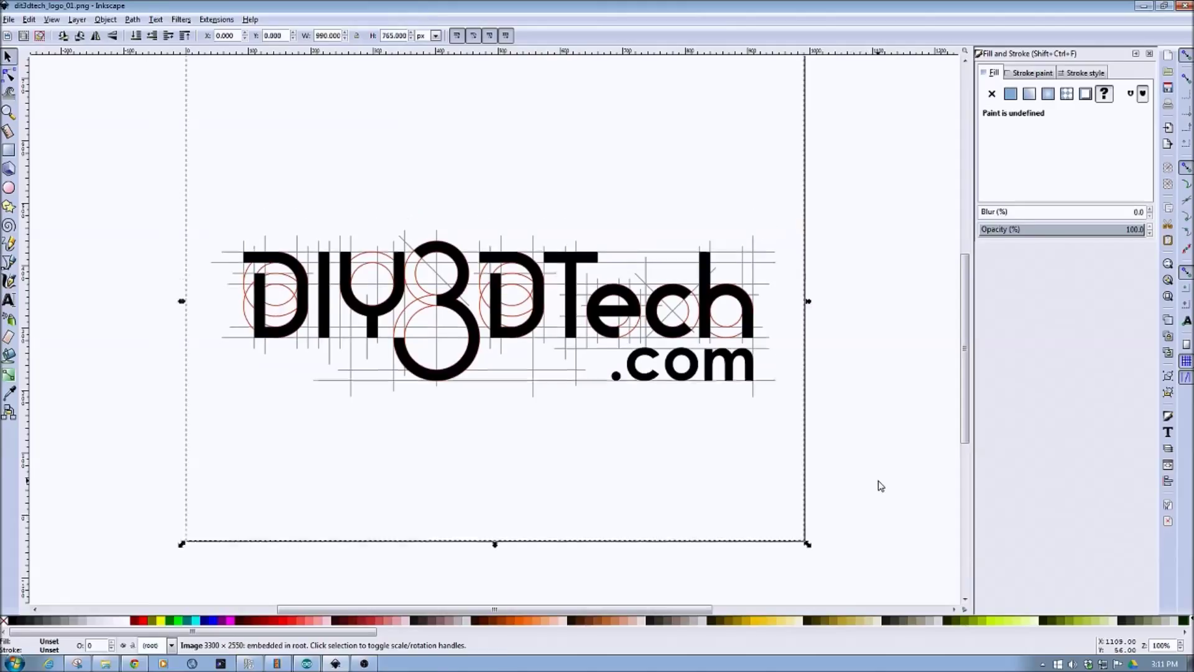
left_click(132, 20)
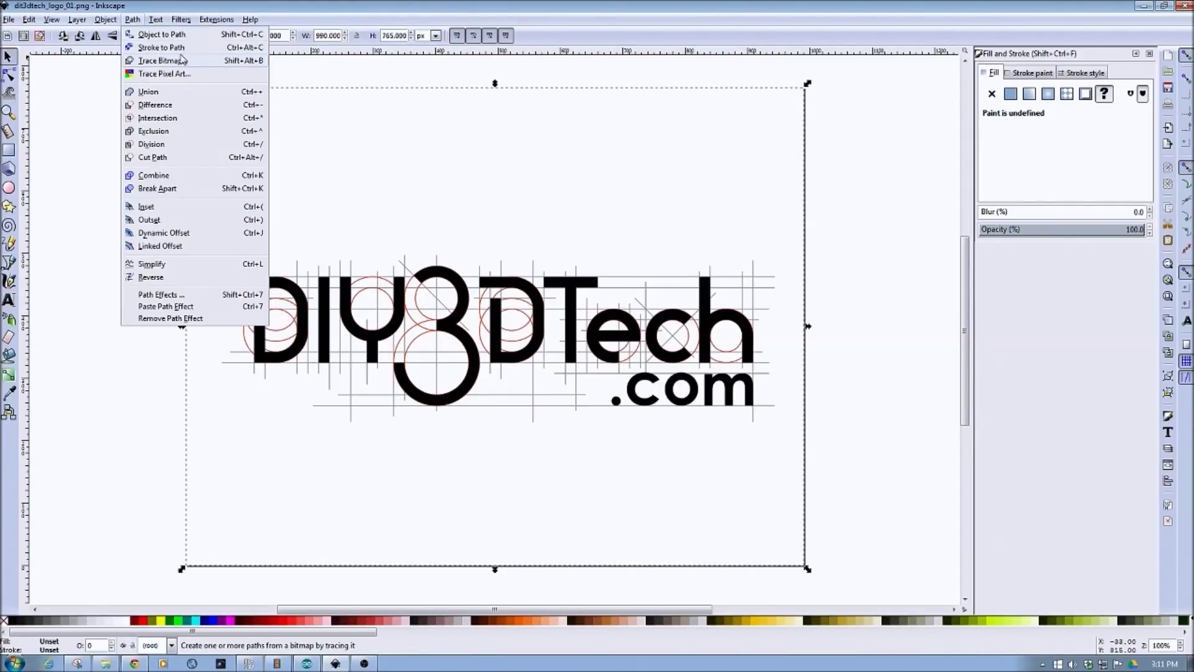
left_click(250, 64)
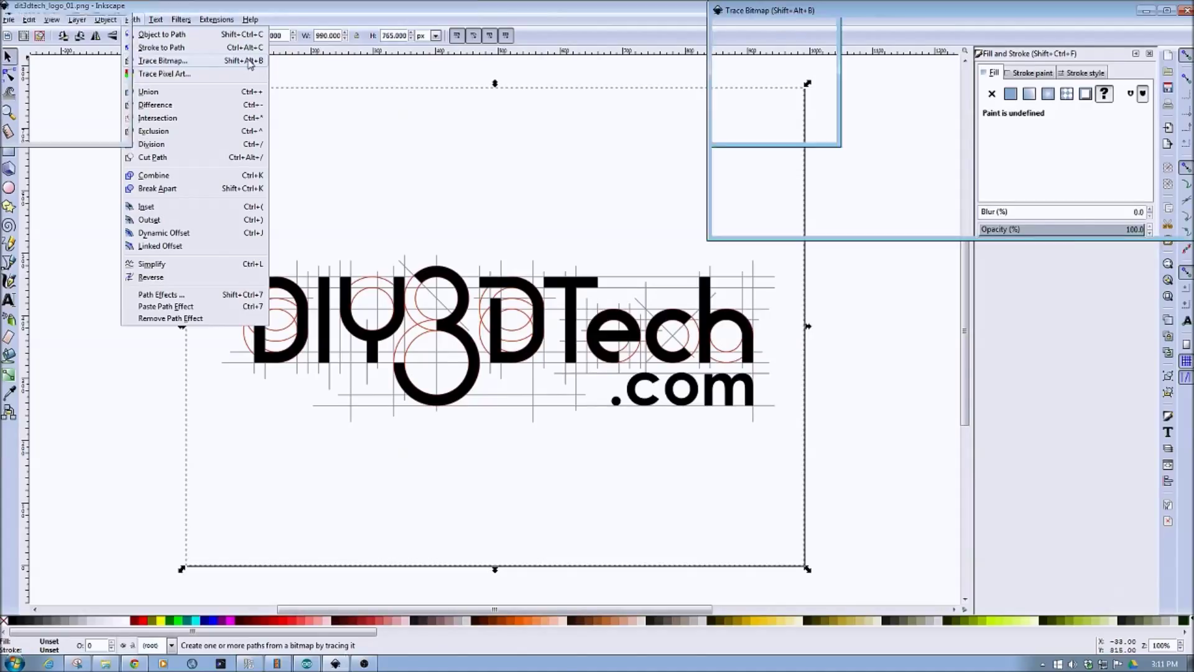
left_click_drag(846, 5, 455, 108)
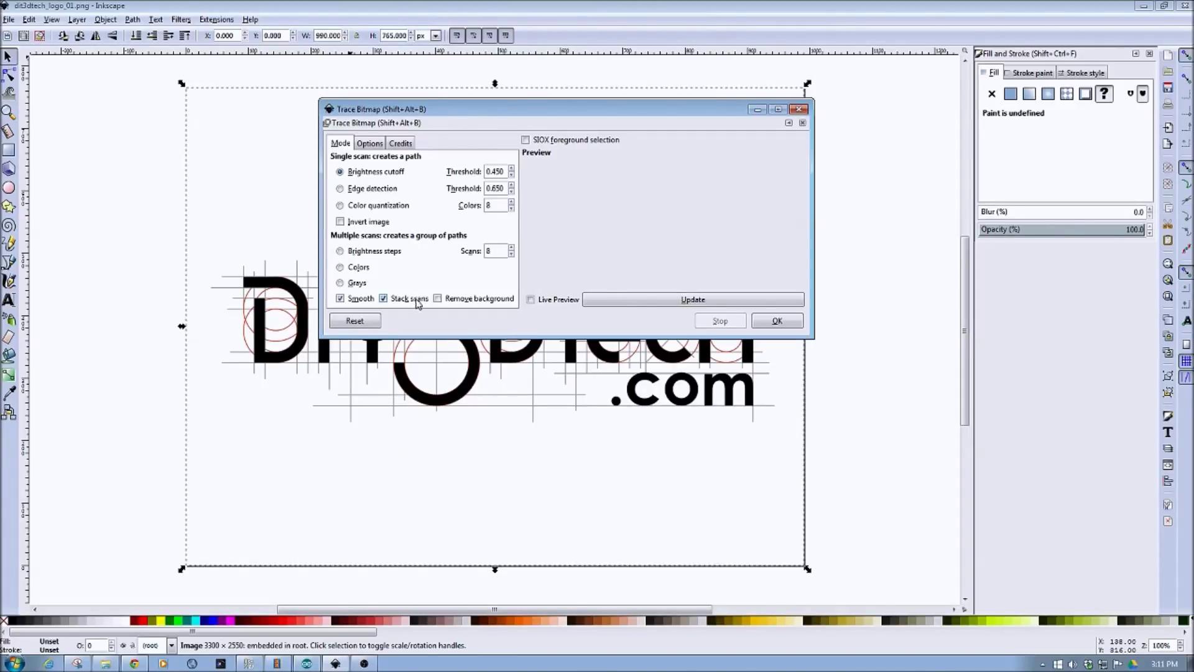
left_click(342, 252)
left_click_drag(596, 112, 640, 82)
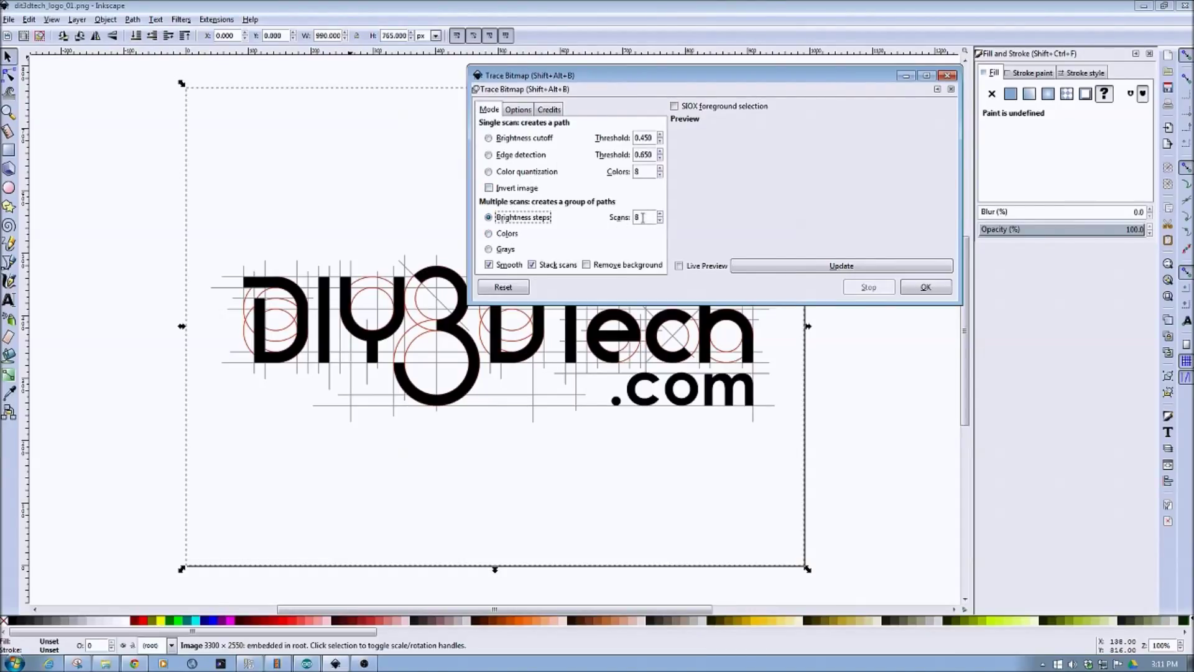
key("BackSpace")
type("3")
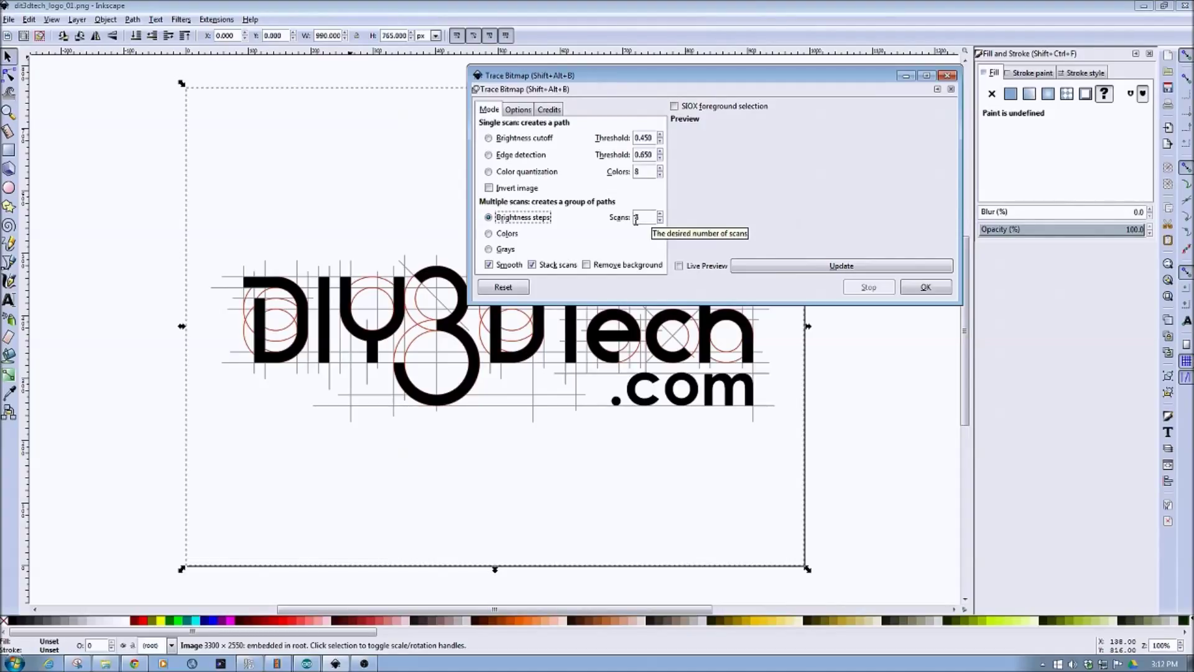
left_click(924, 289)
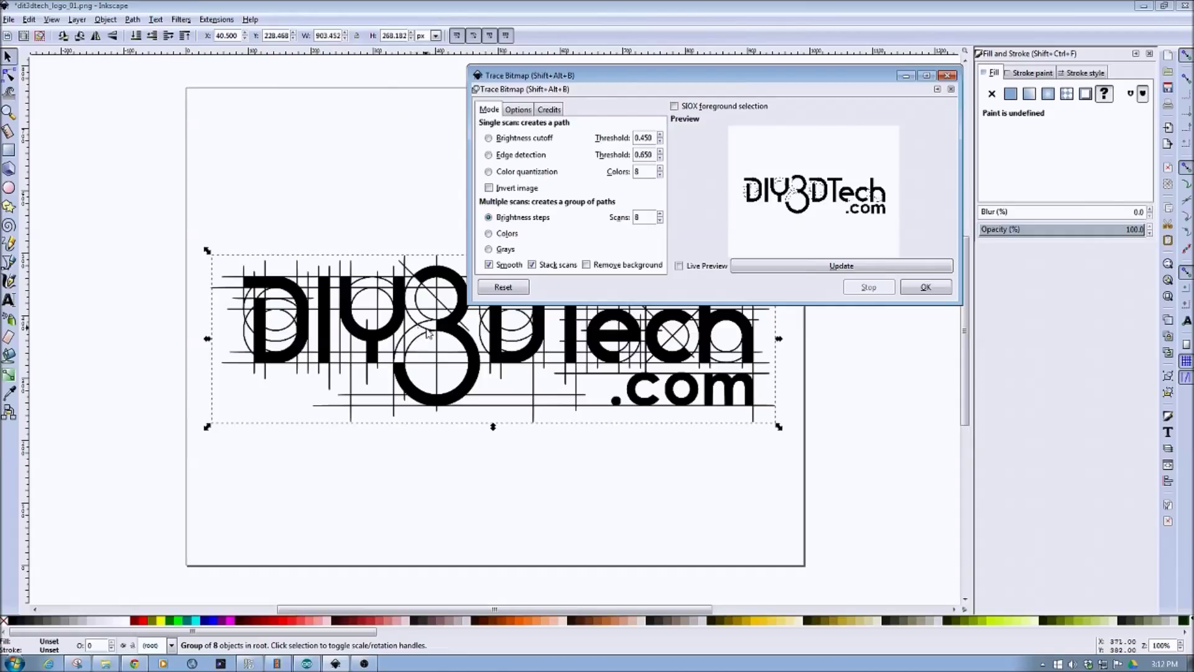
- Delete the original logo bitmap and move the traced 8-path group down to mid-page
left_click(947, 76)
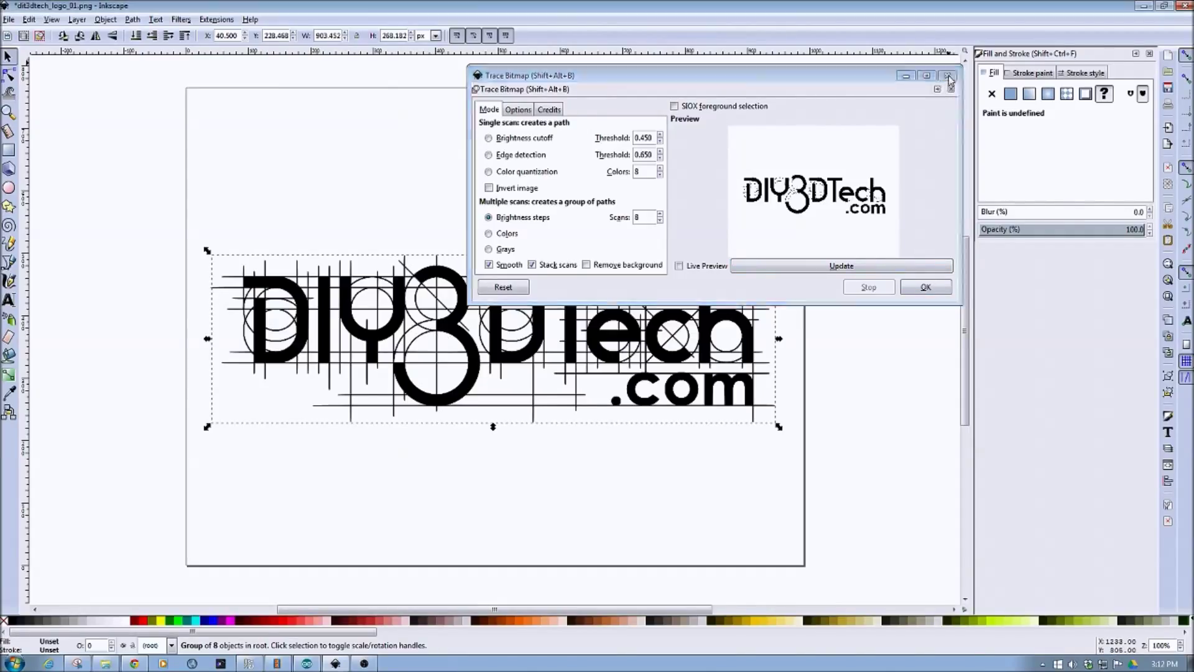
mouse_move(535, 300)
left_mouse_down()
mouse_move(563, 256)
mouse_move(524, 133)
left_mouse_up()
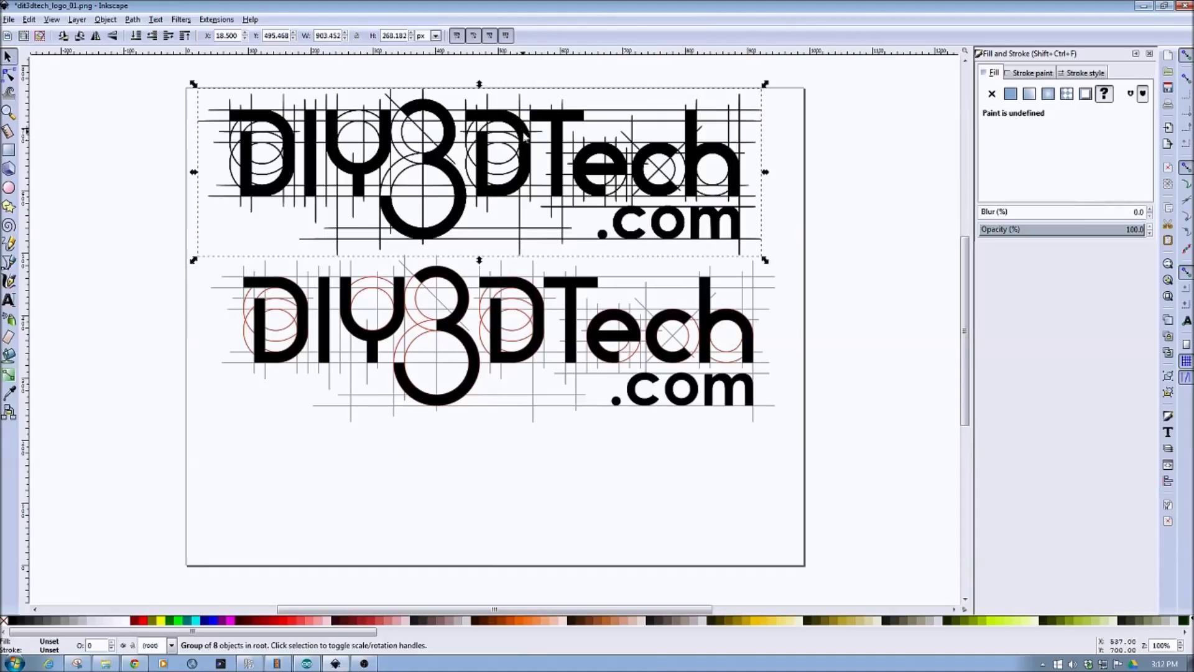
left_click(497, 338)
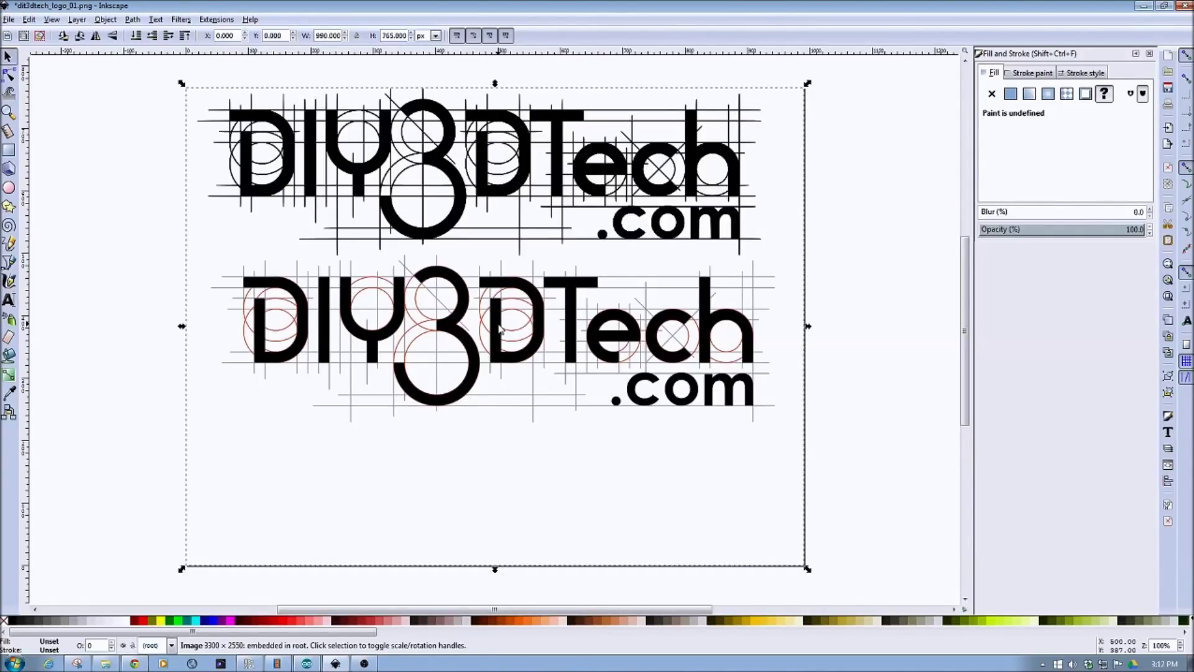
key("Delete")
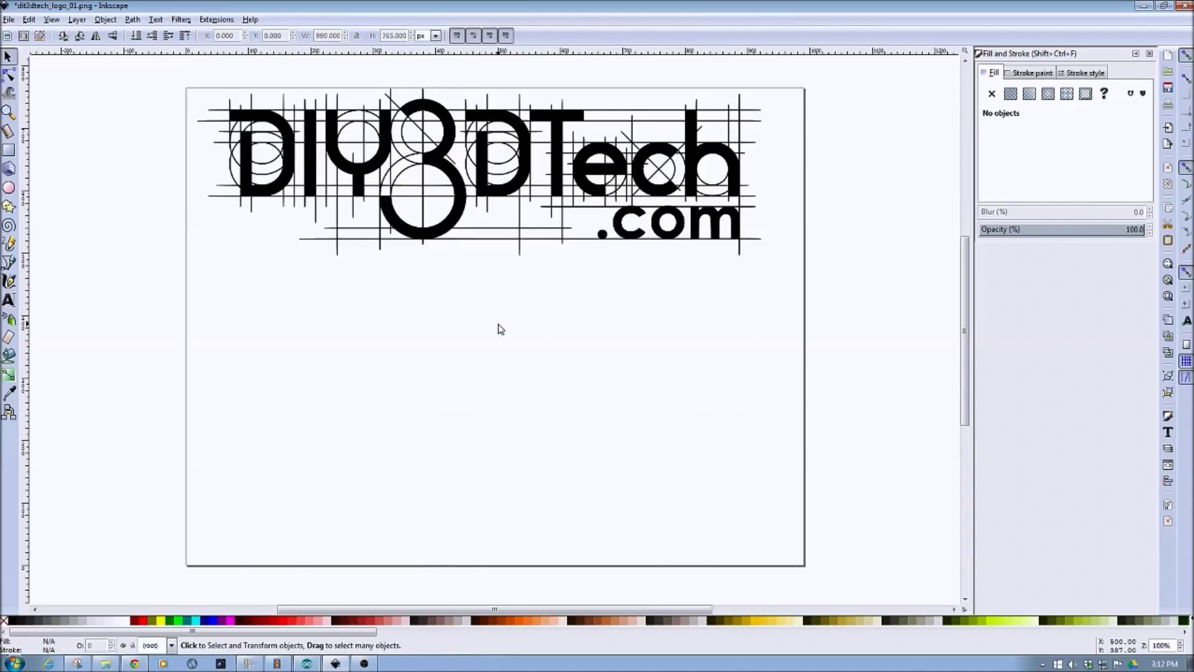
left_click(457, 205)
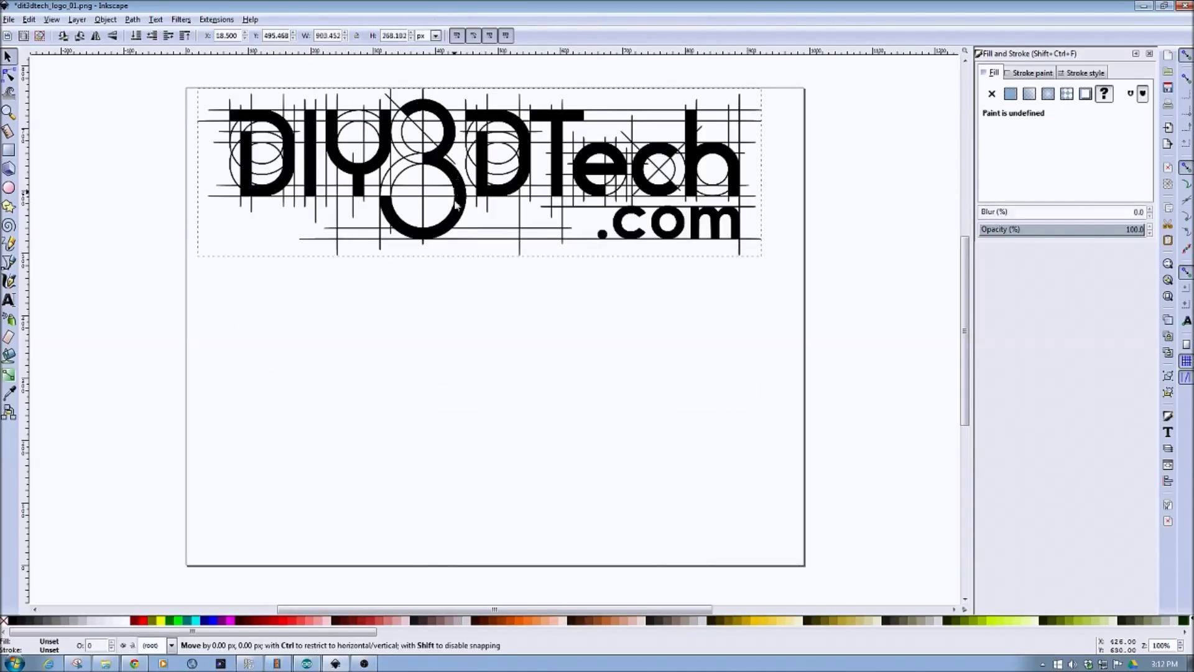
left_click_drag(457, 206, 461, 317)
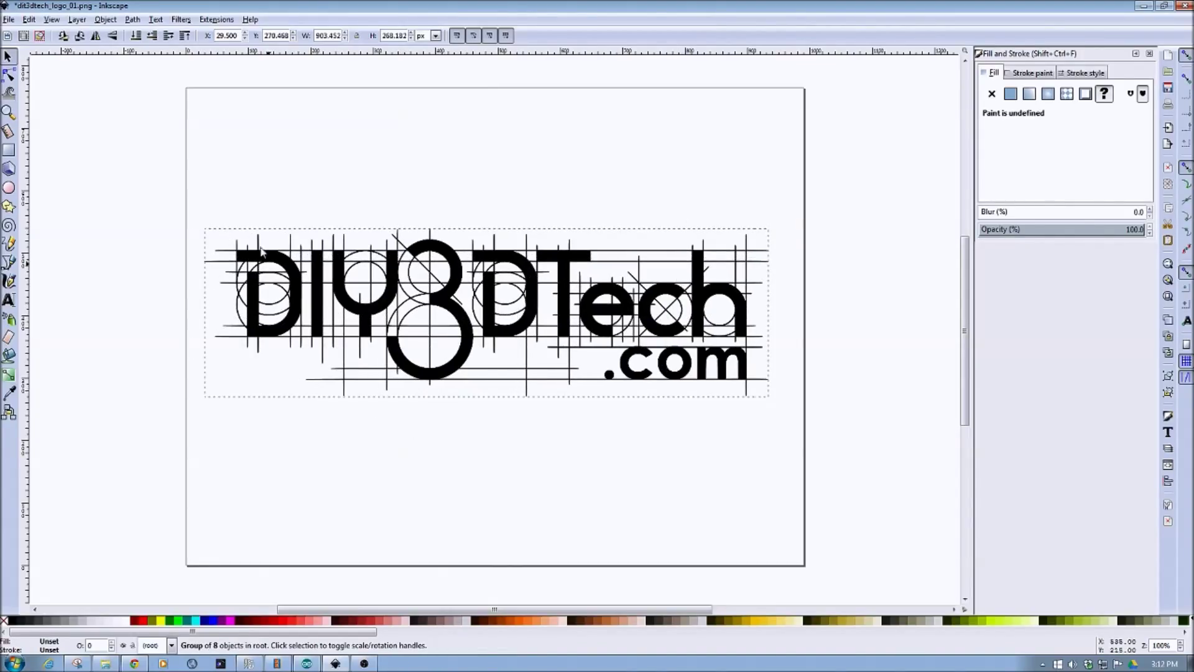
left_click(187, 194)
left_click_drag(187, 193, 822, 454)
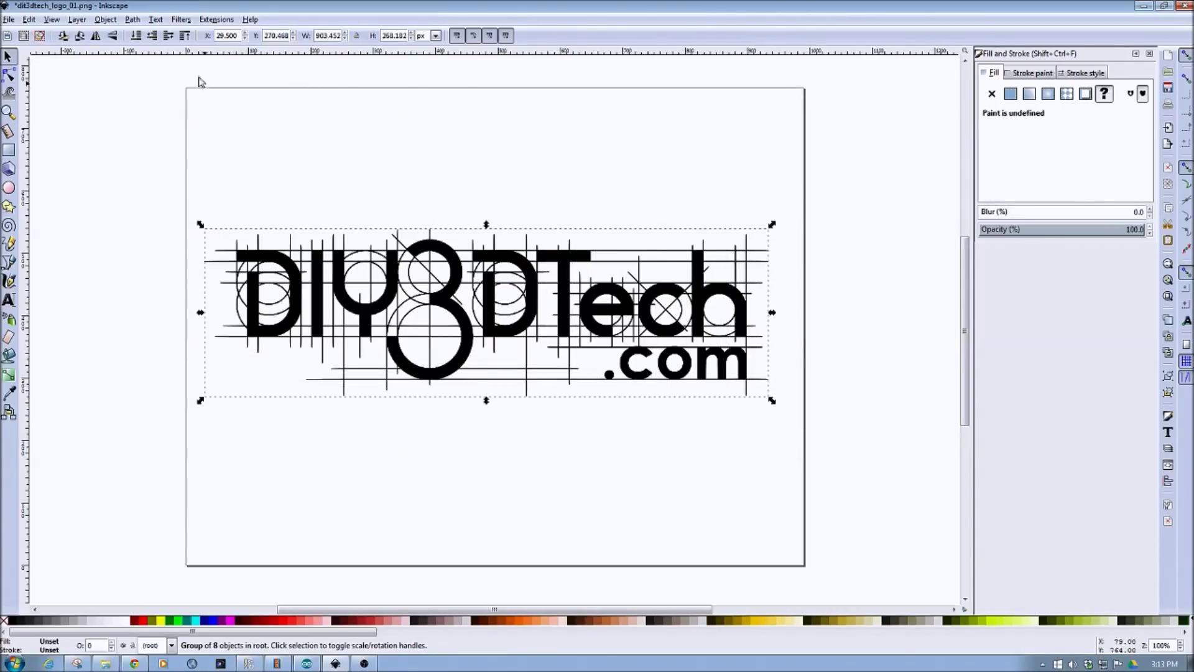
left_click(131, 19)
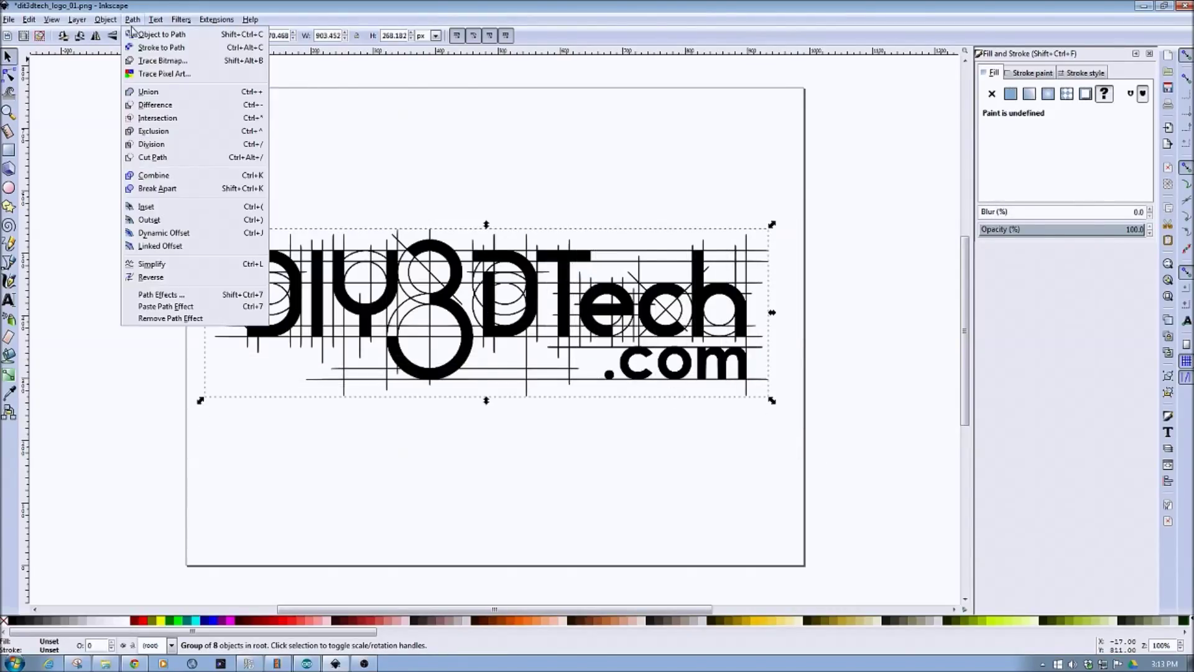
left_click(149, 48)
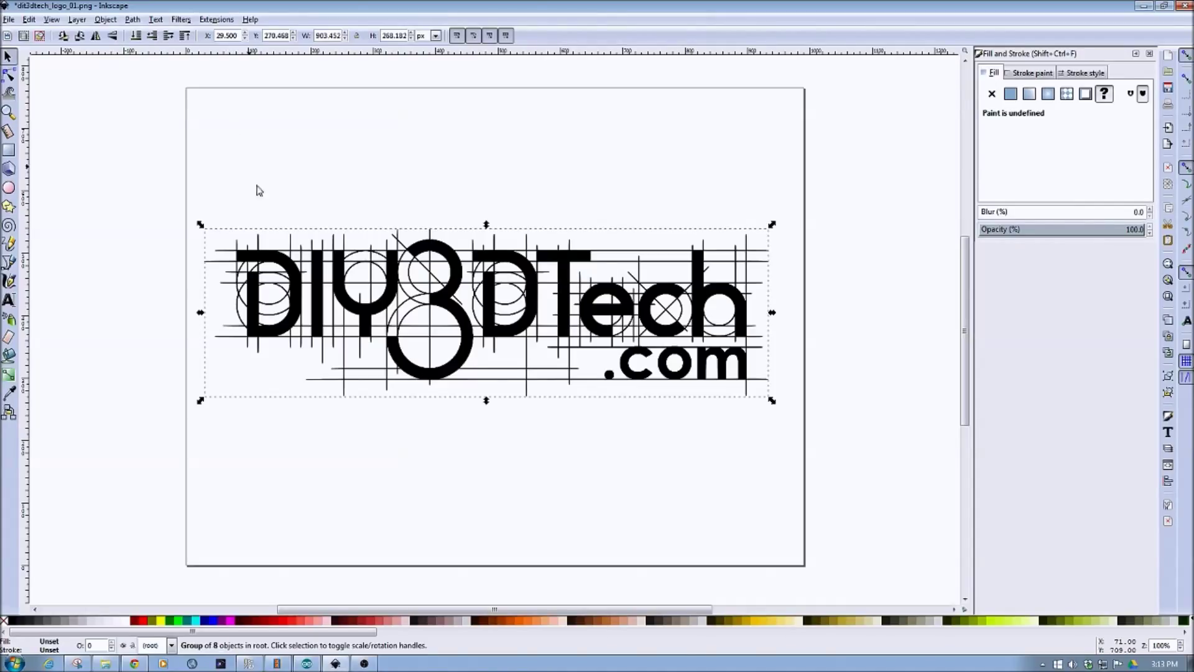
left_click(401, 454)
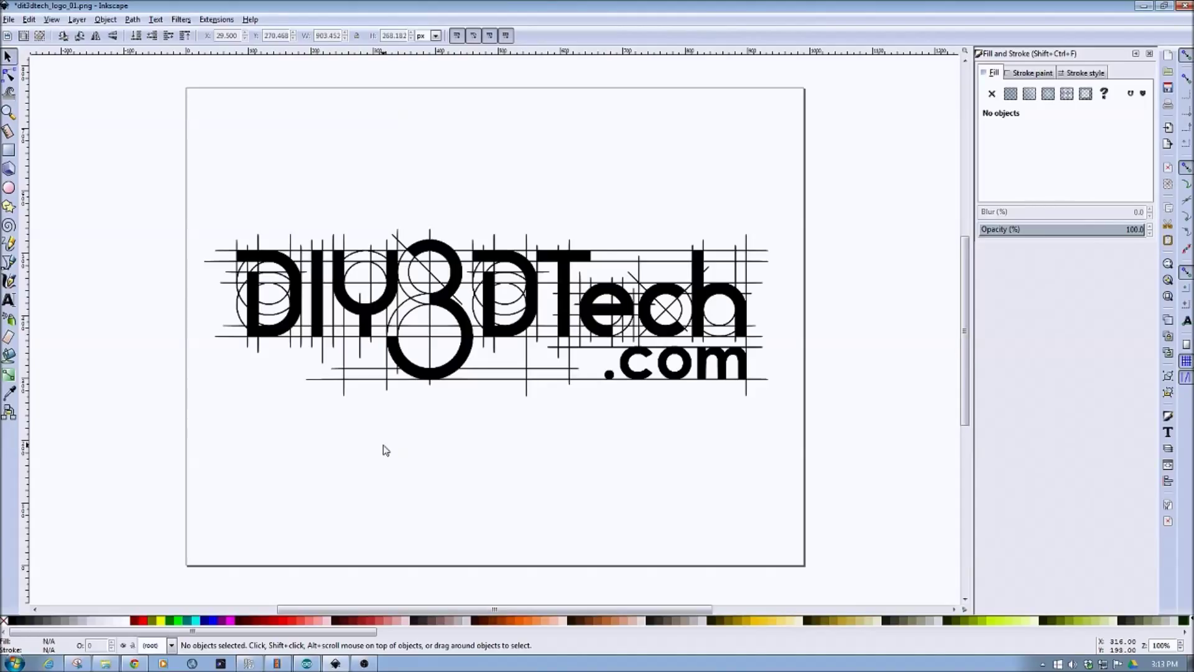
left_click(214, 20)
mouse_move(225, 121)
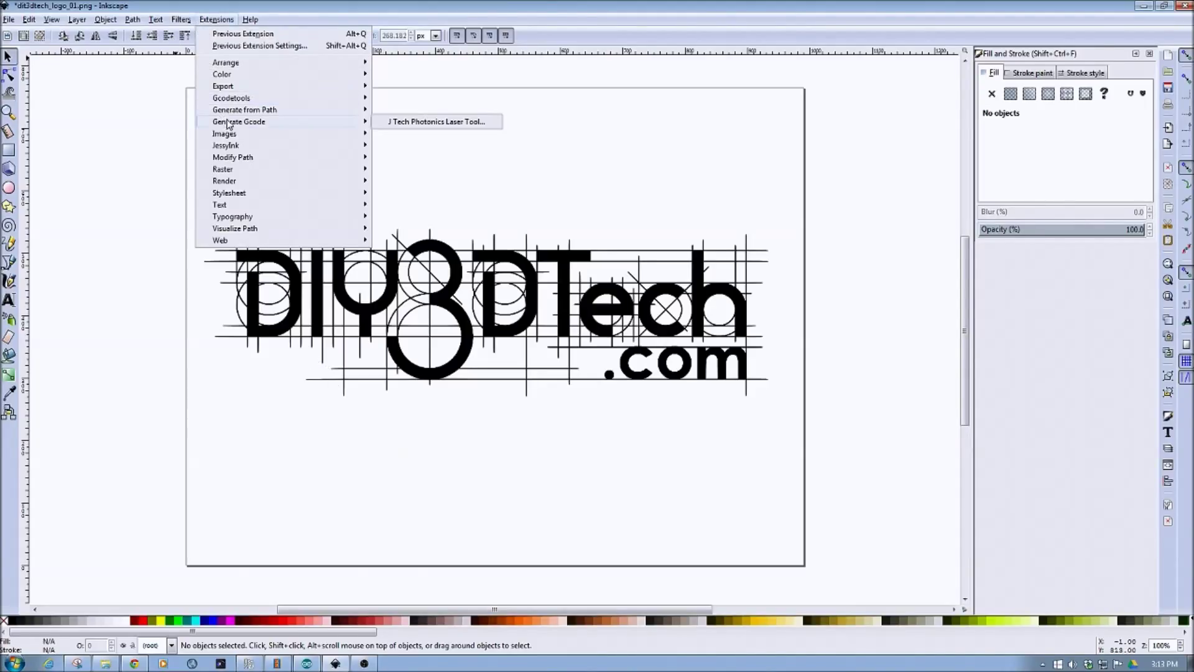
left_click(434, 122)
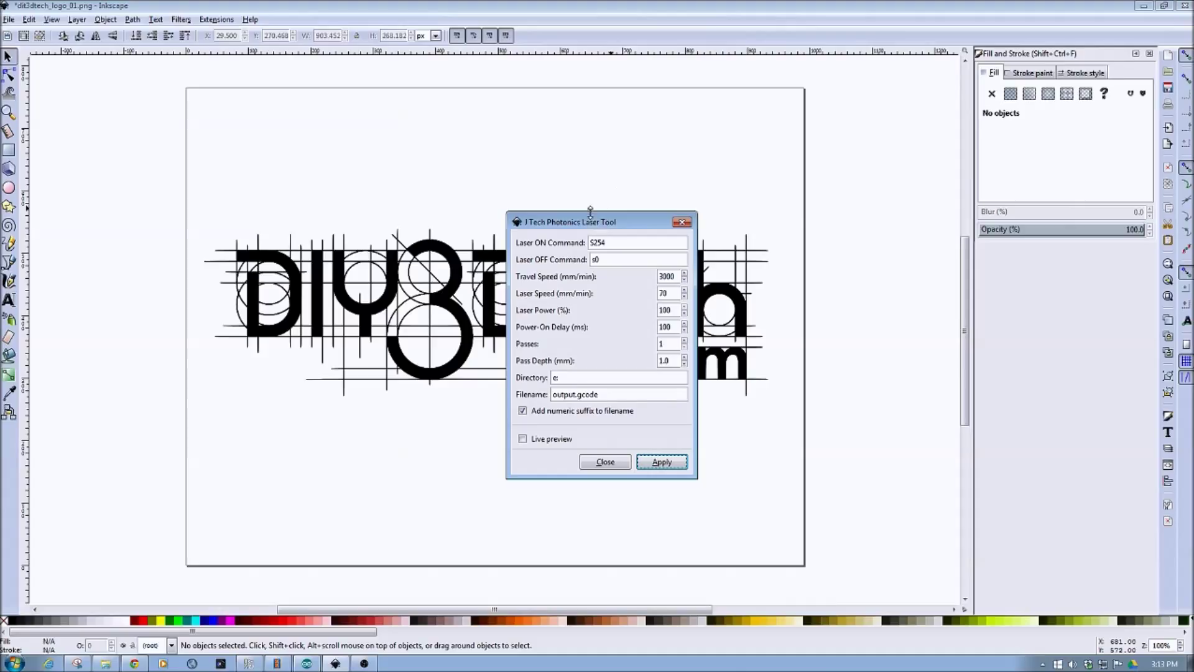
left_click_drag(732, 204, 845, 111)
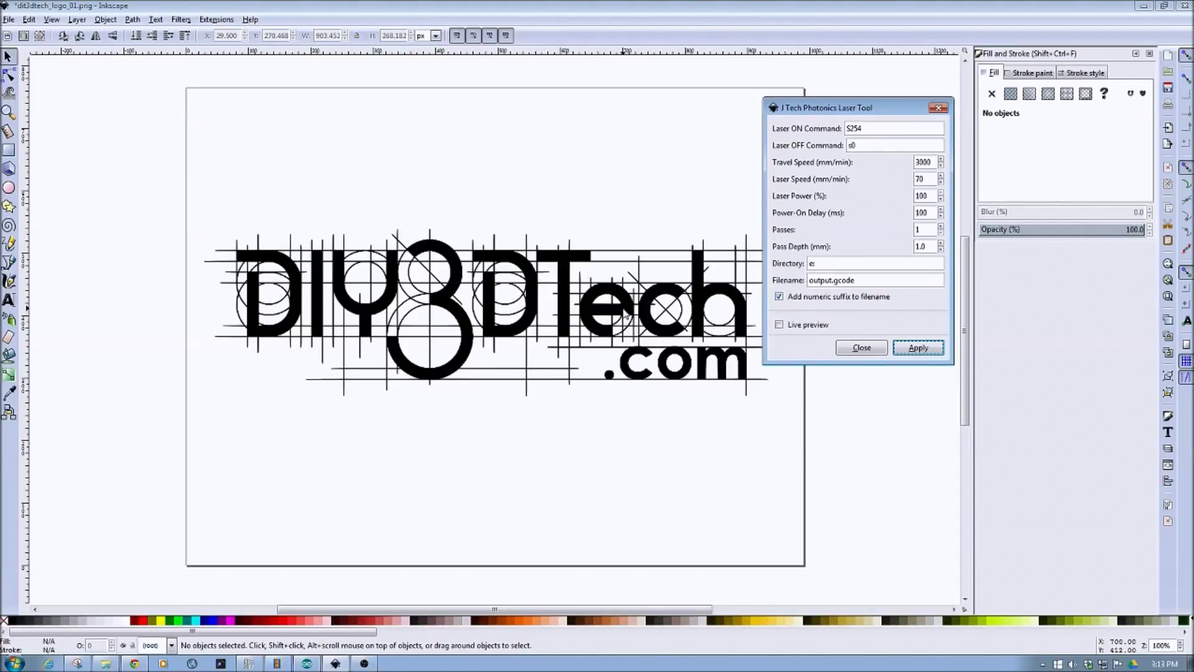
left_click(860, 349)
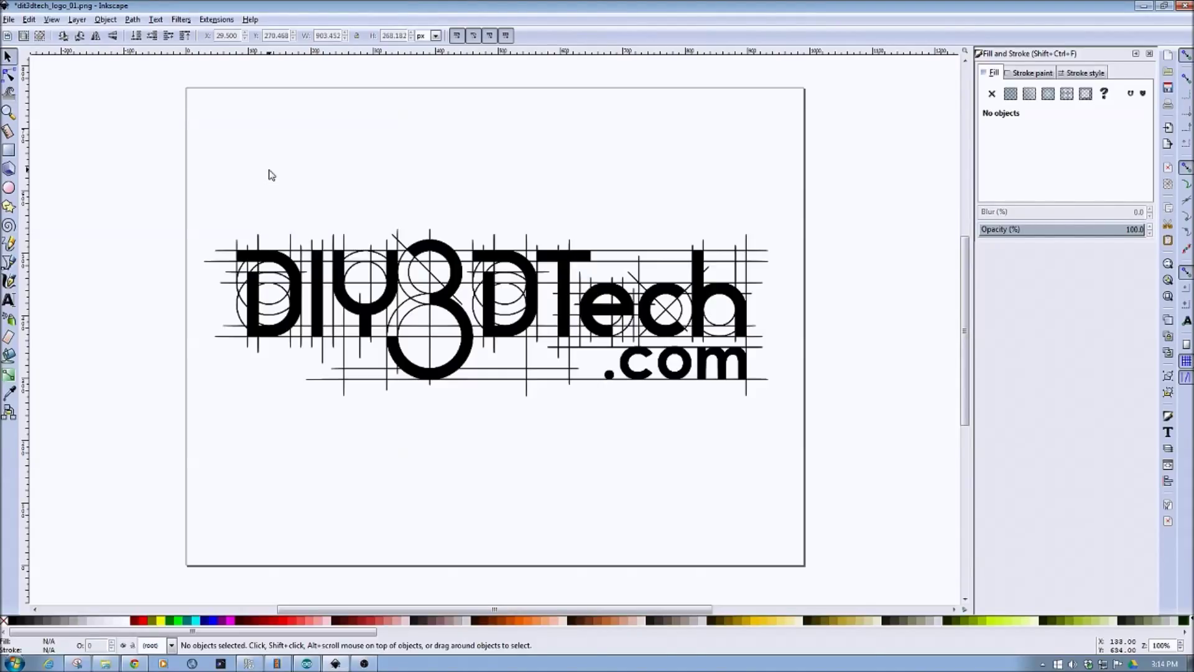
- Save the logo as dit3dtech_logo_01.eps in Encapsulated PostScript format
left_click(8, 20)
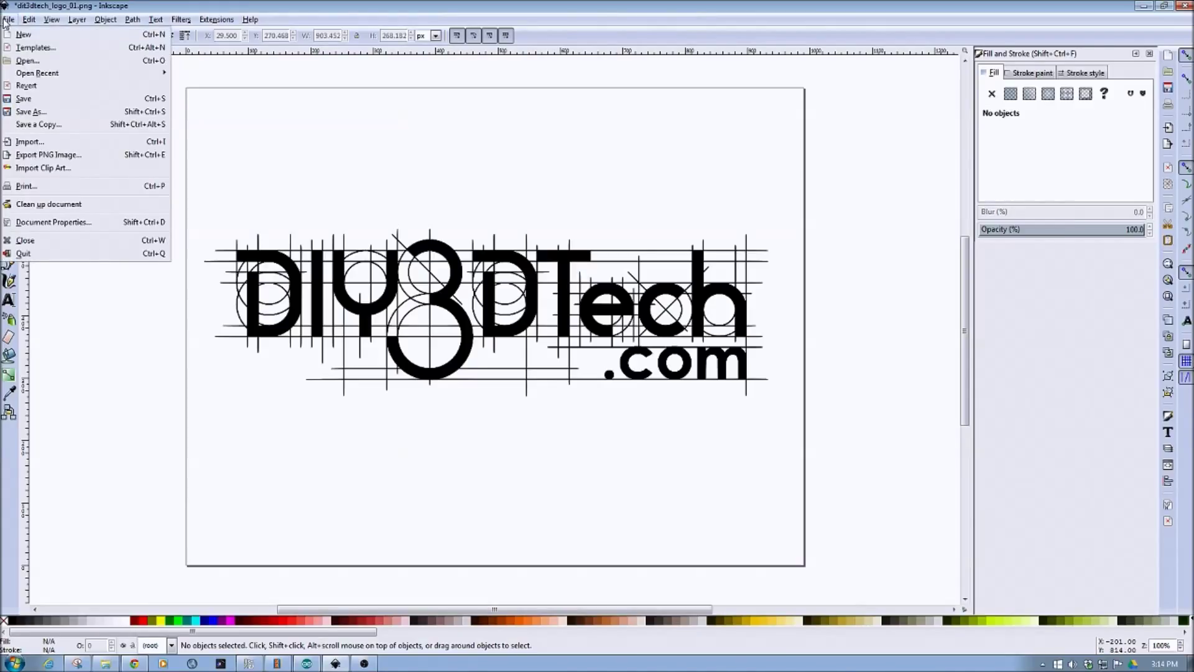
left_click(29, 114)
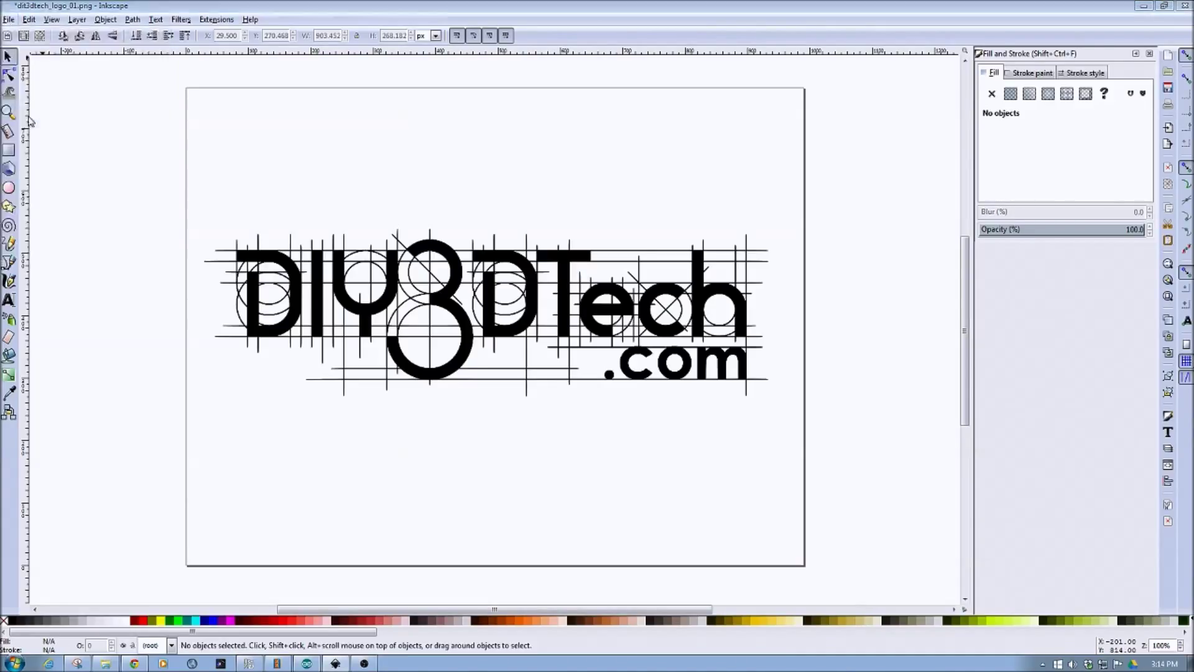
left_click(366, 261)
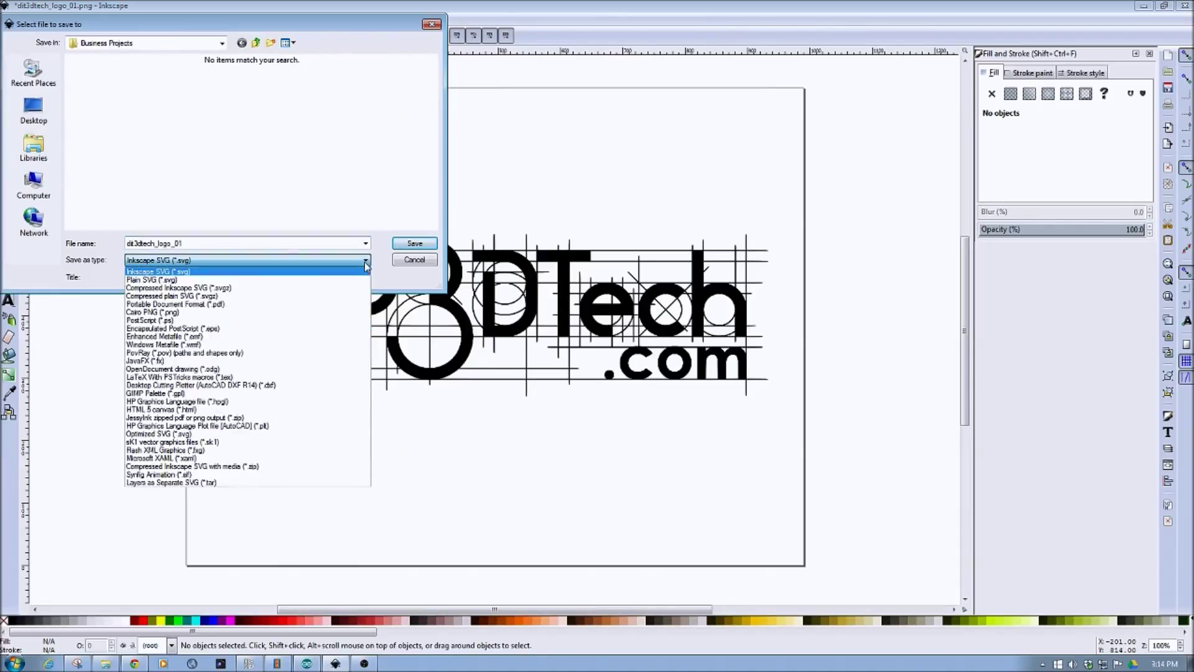
left_click(340, 331)
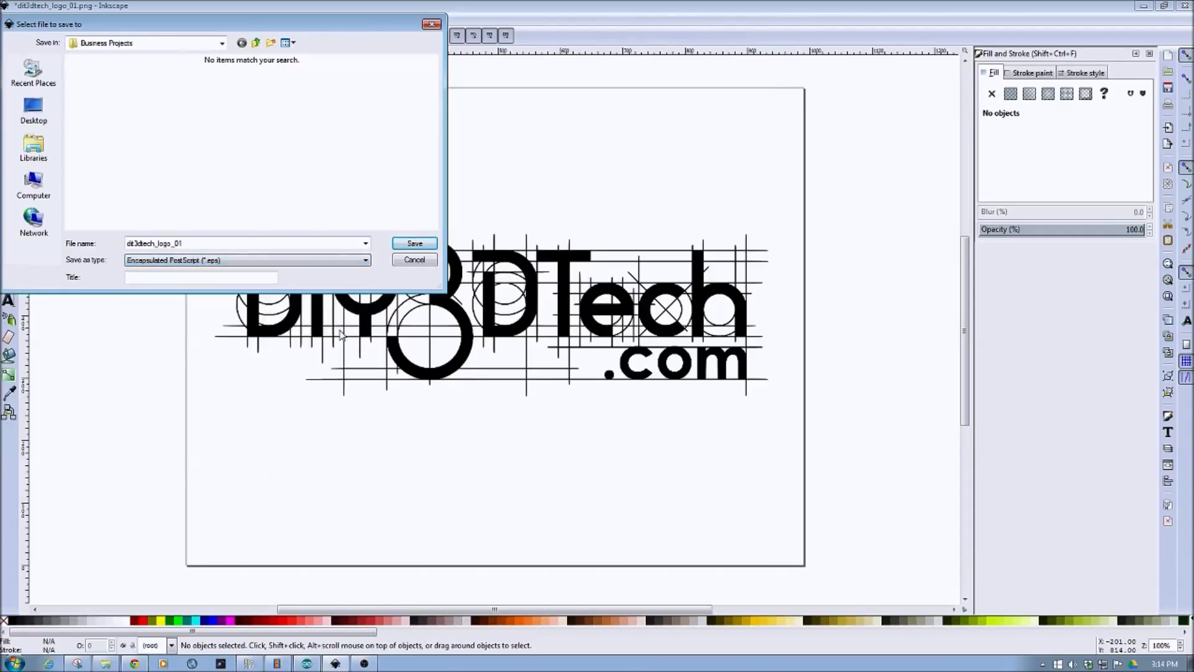
left_click(412, 243)
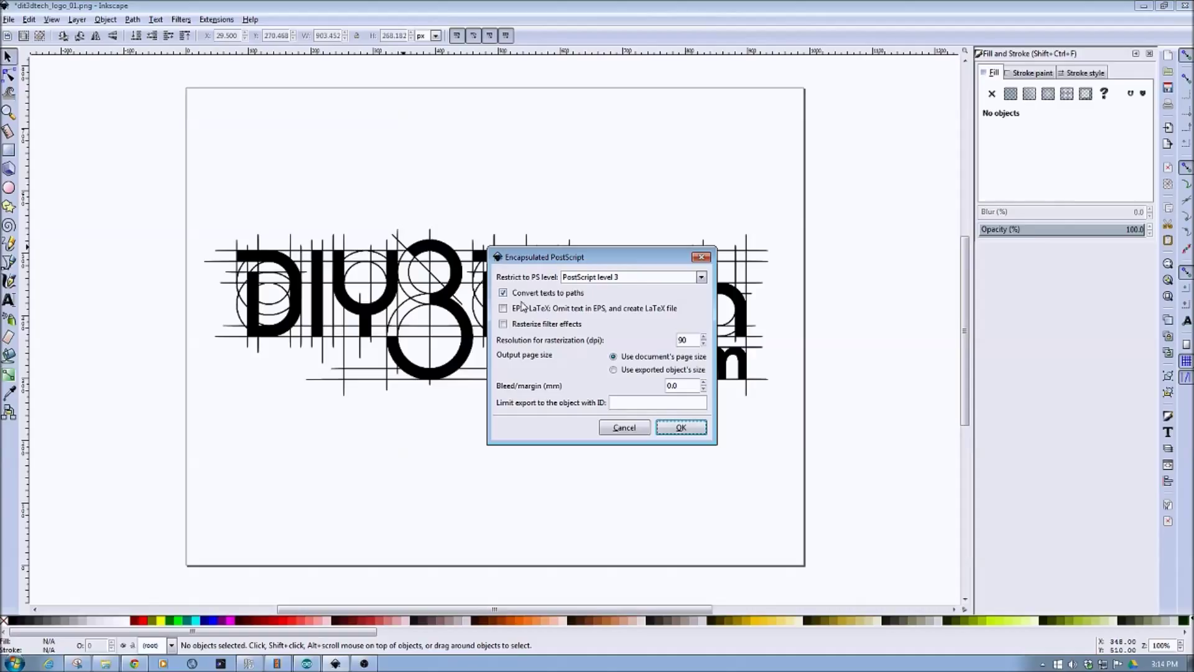
left_click_drag(556, 262, 424, 112)
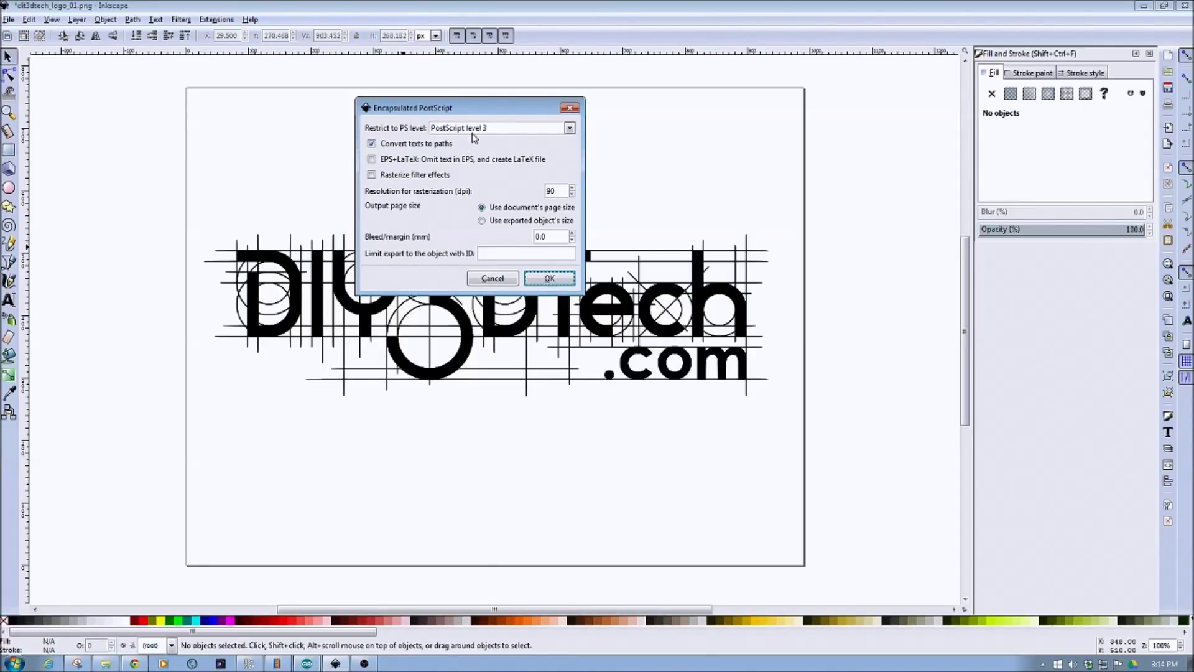
left_click(540, 279)
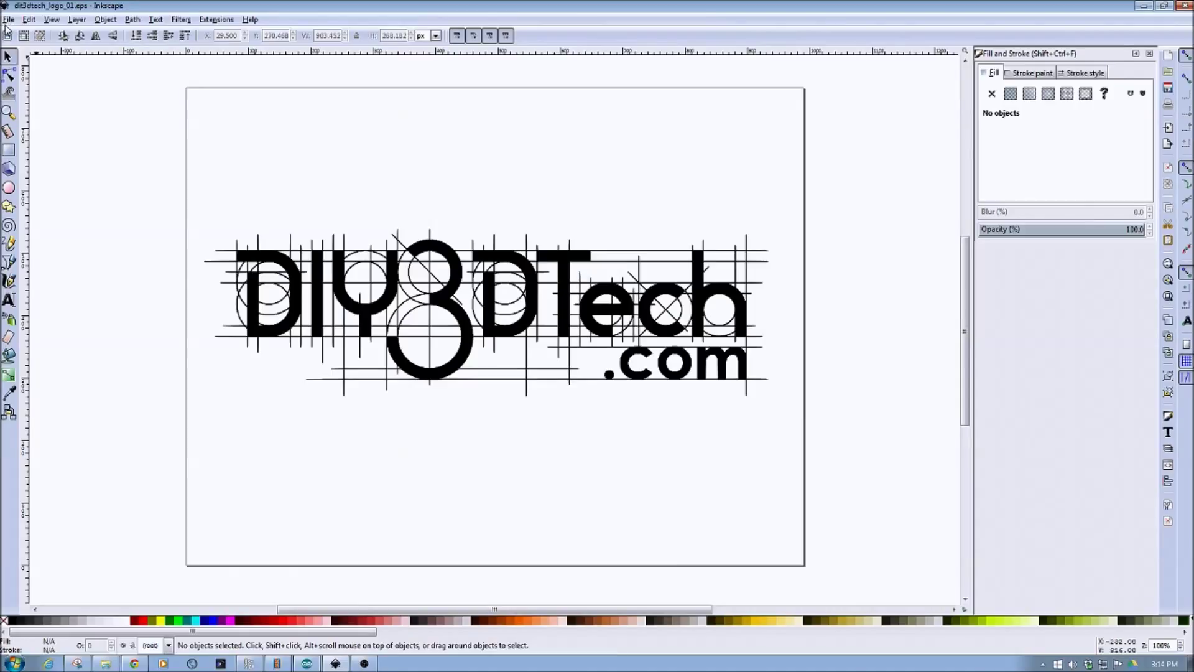
- Save an EPS copy of the logo into the T:\CNC\EPS folder on the network drive
left_click(10, 21)
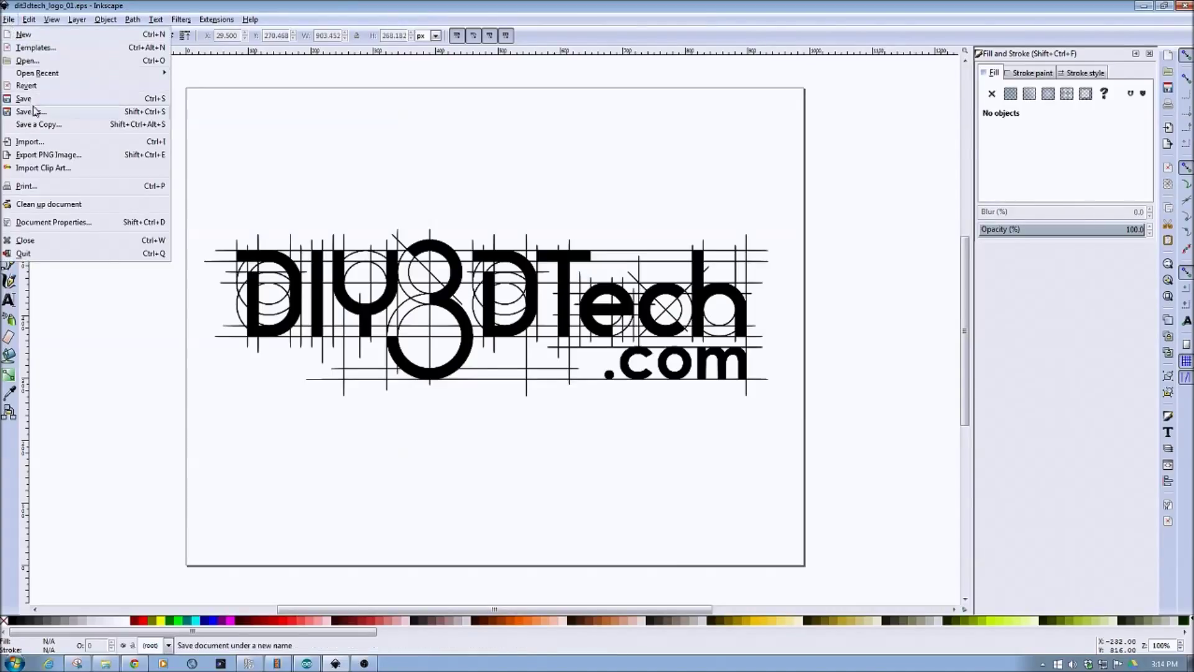
left_click(40, 124)
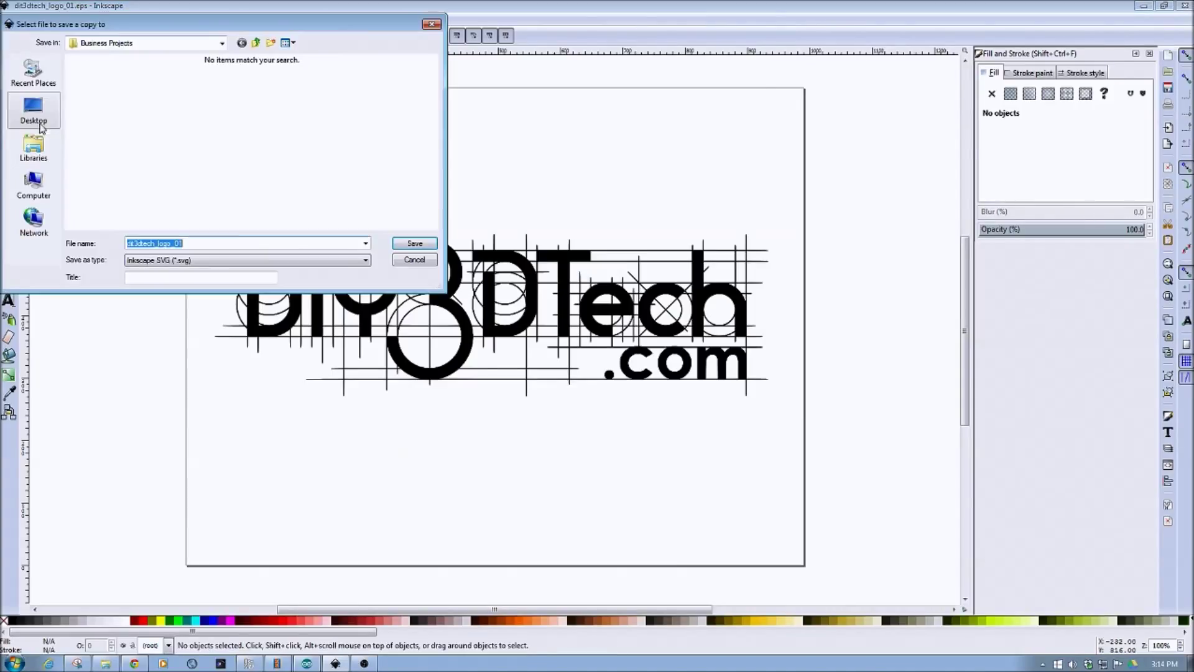
left_click(366, 260)
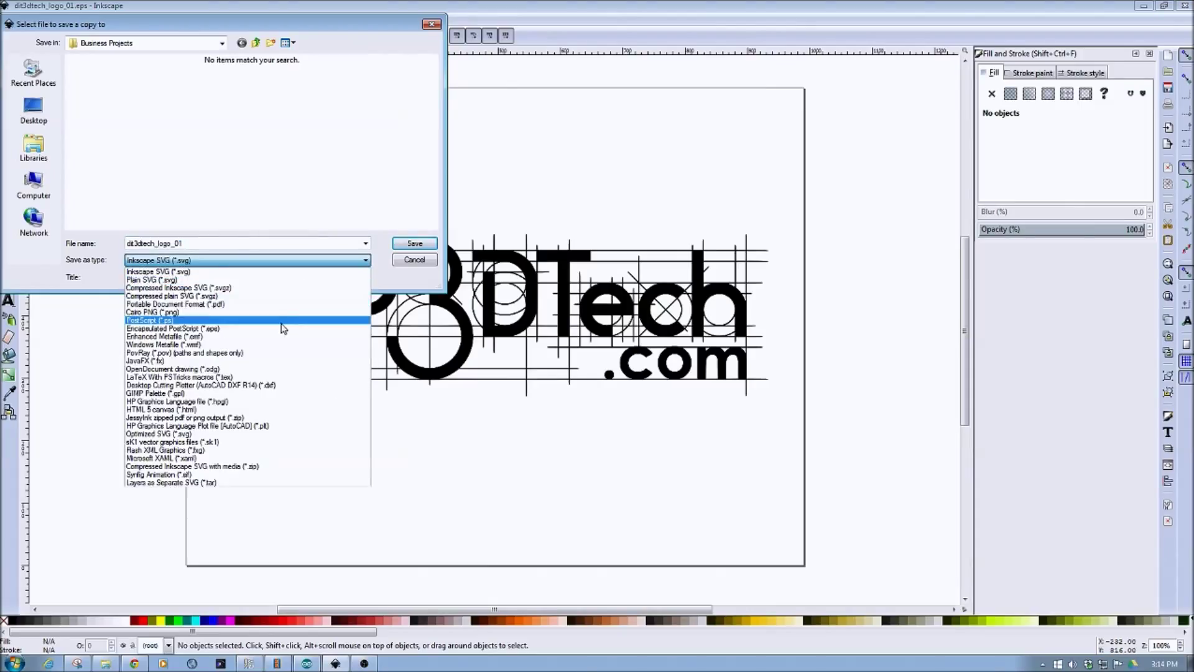
left_click(283, 328)
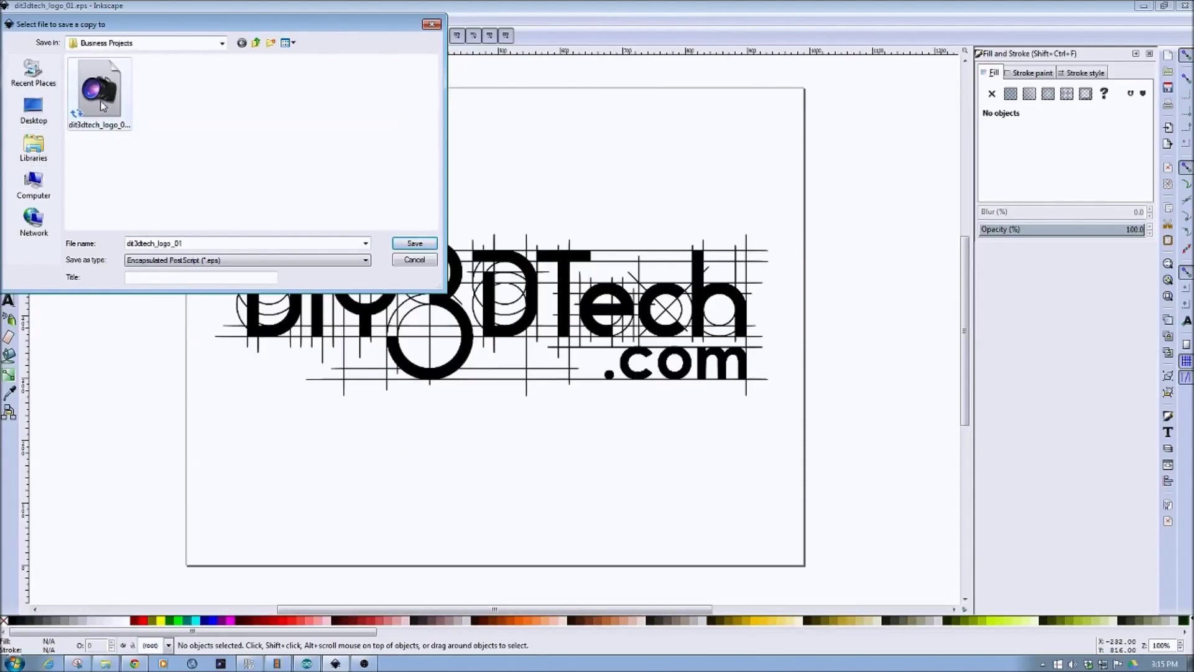
left_click(32, 186)
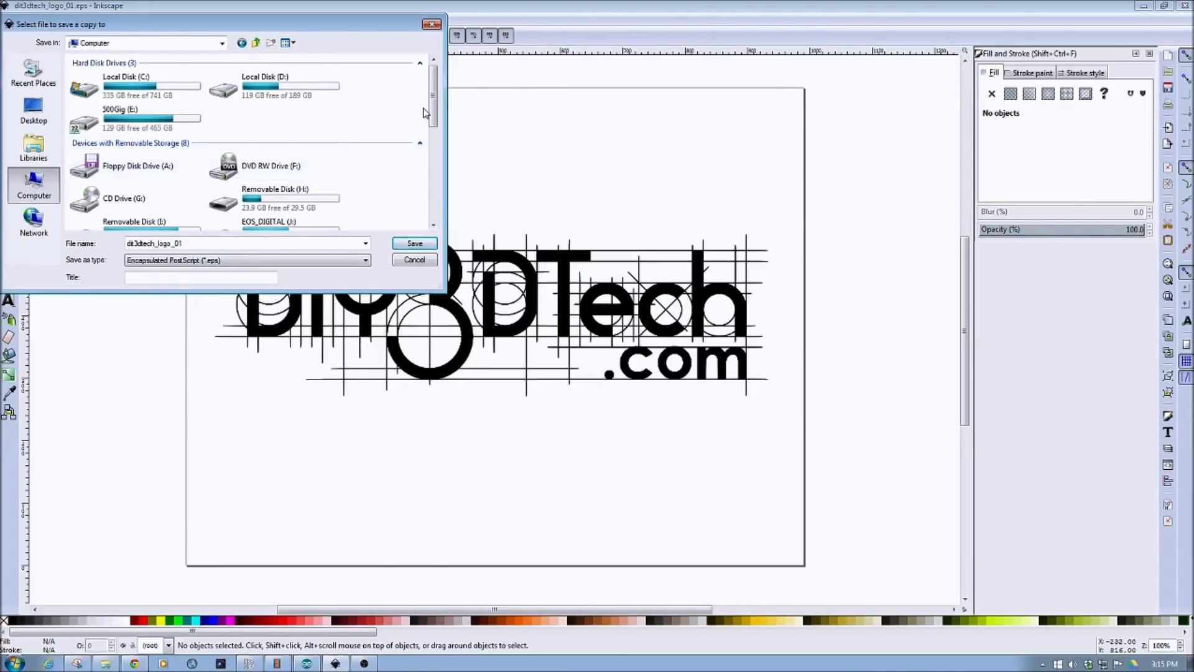
left_click_drag(434, 99, 433, 174)
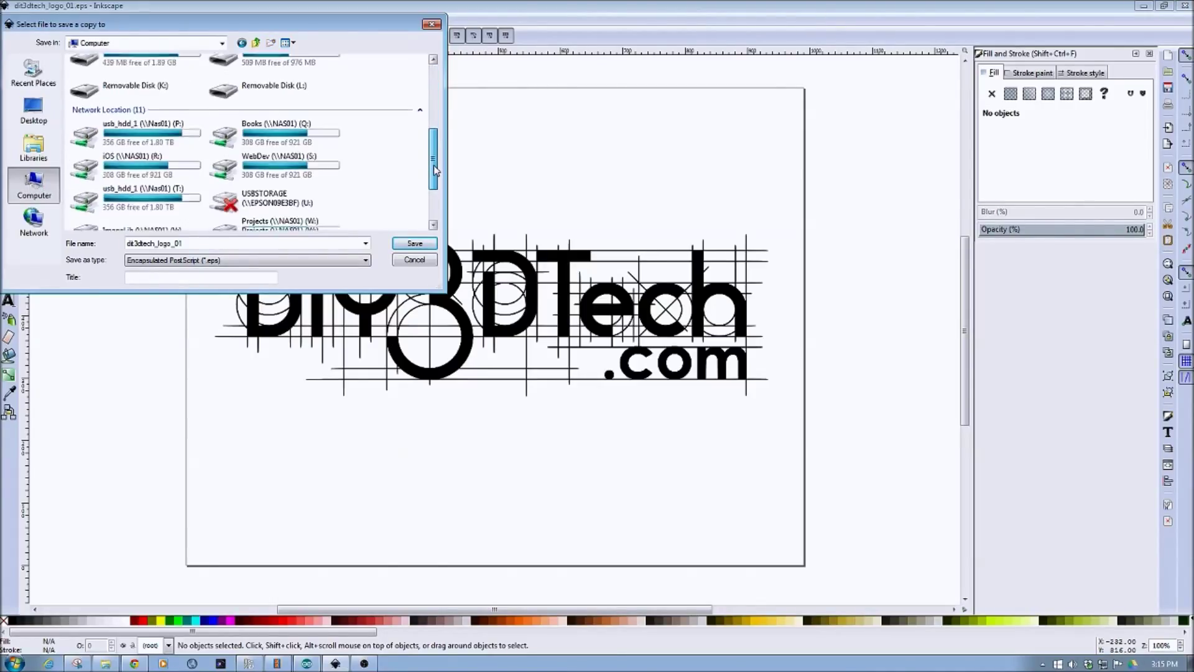
double_click(89, 198)
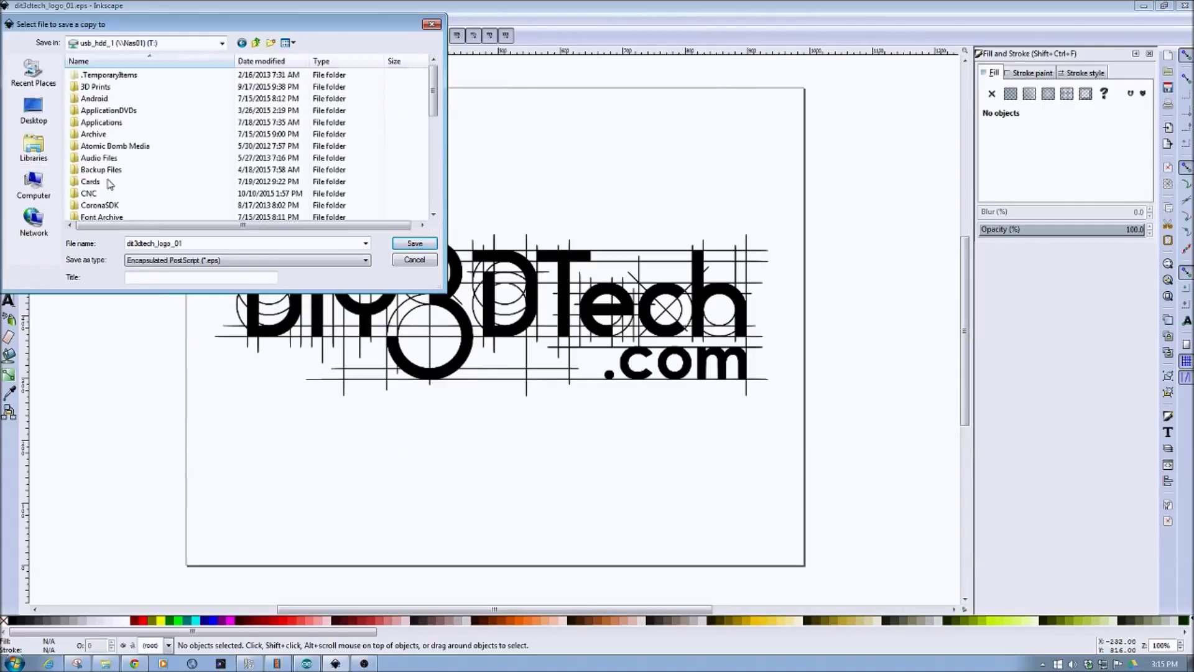
double_click(89, 194)
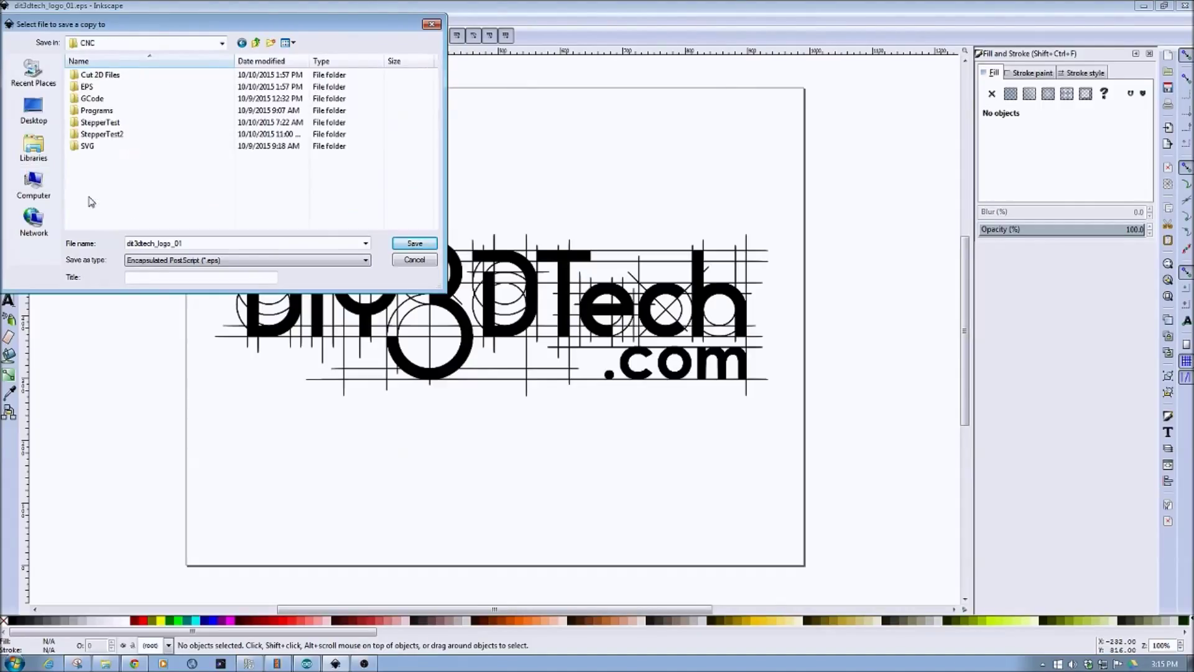
double_click(93, 87)
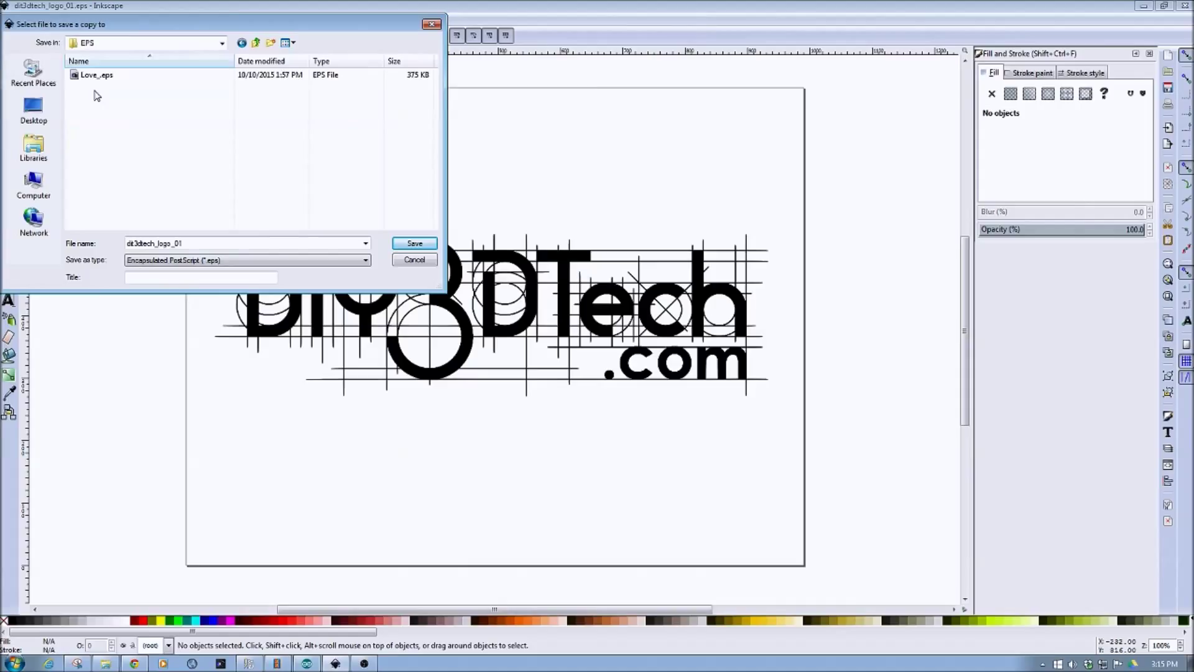
left_click(416, 245)
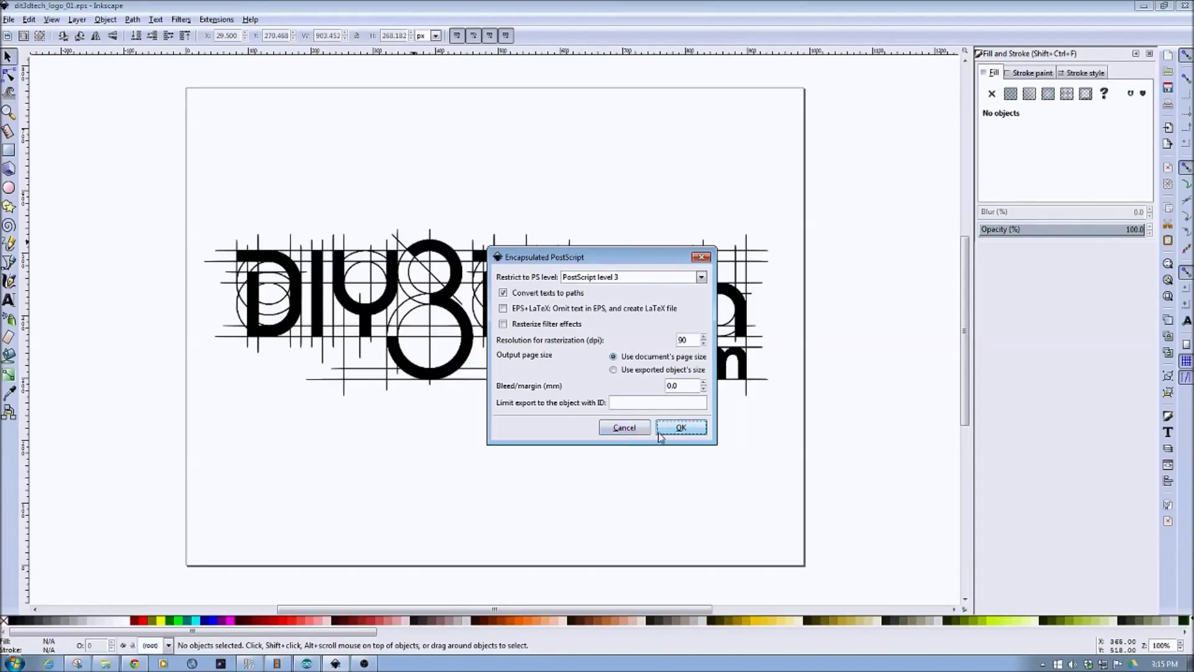
left_click(681, 427)
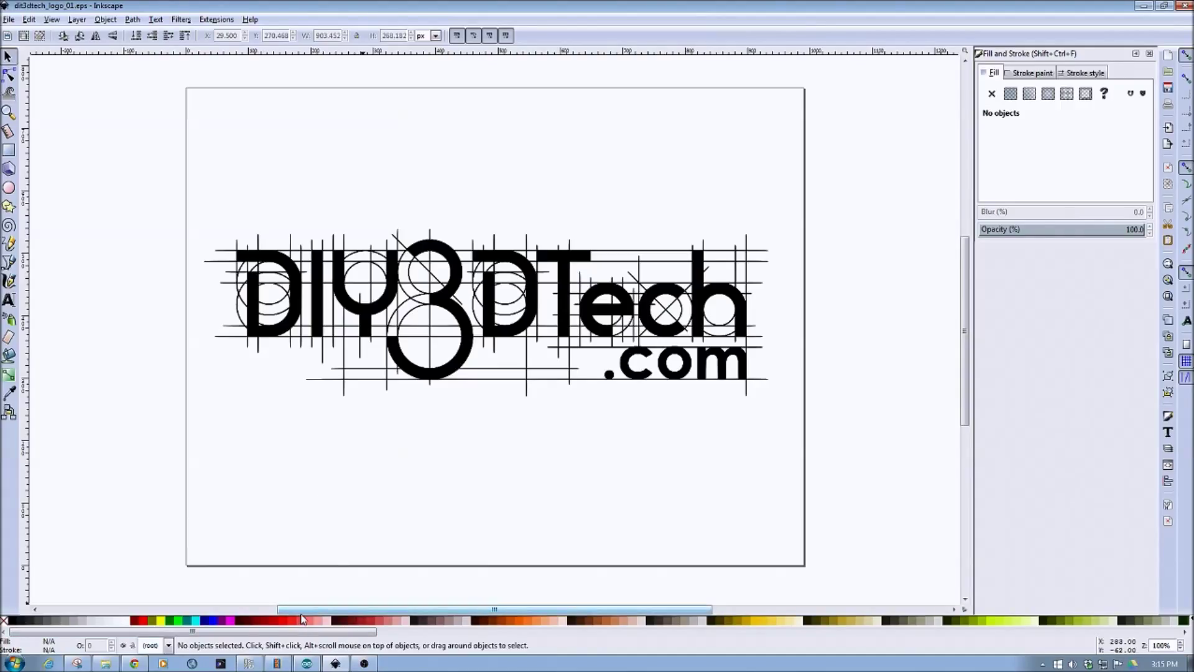
left_click(249, 663)
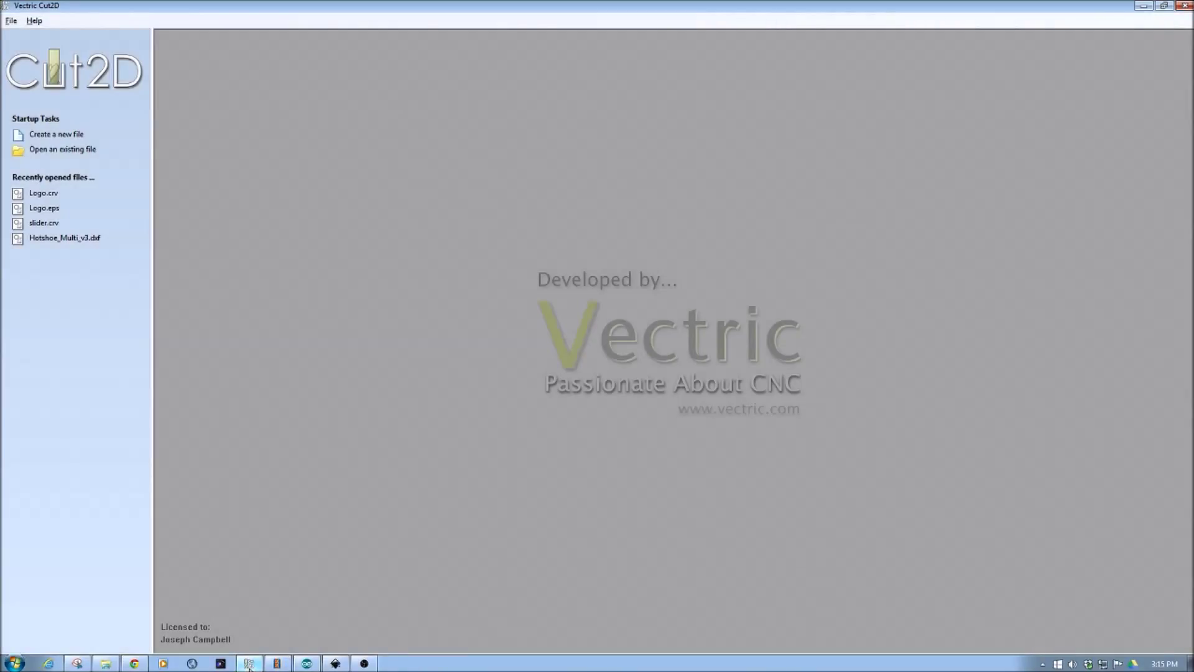
- Create a new Cut2D job on a 200 × 100 mm sheet, 0.3 mm thick
left_click(47, 136)
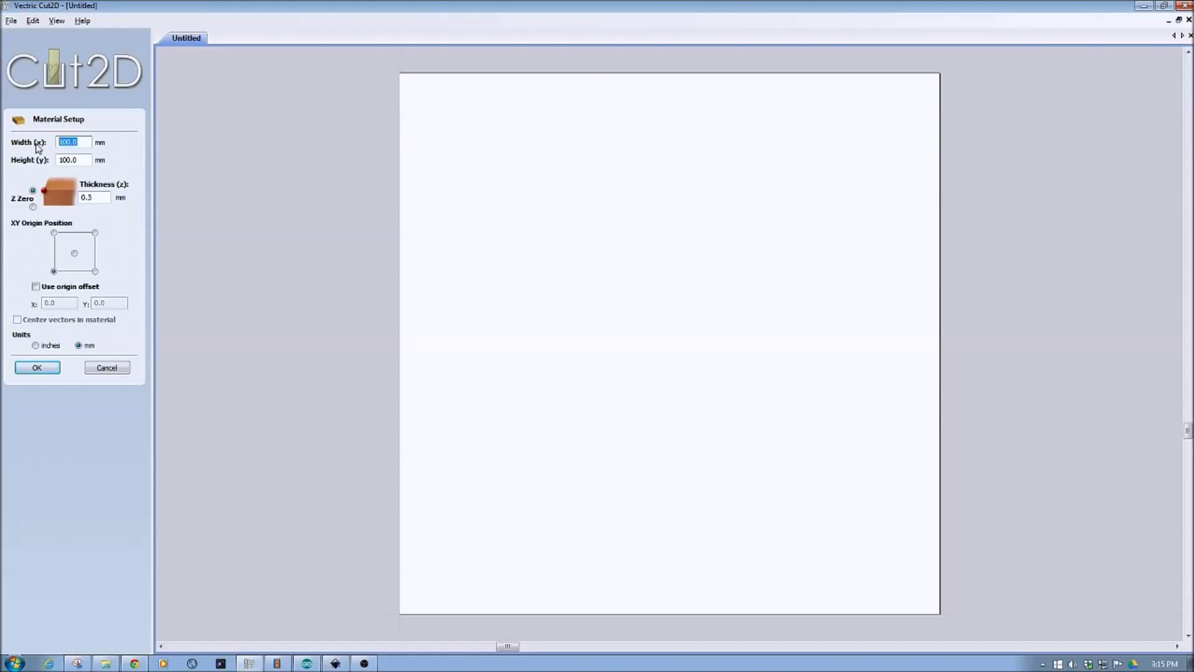
type("200")
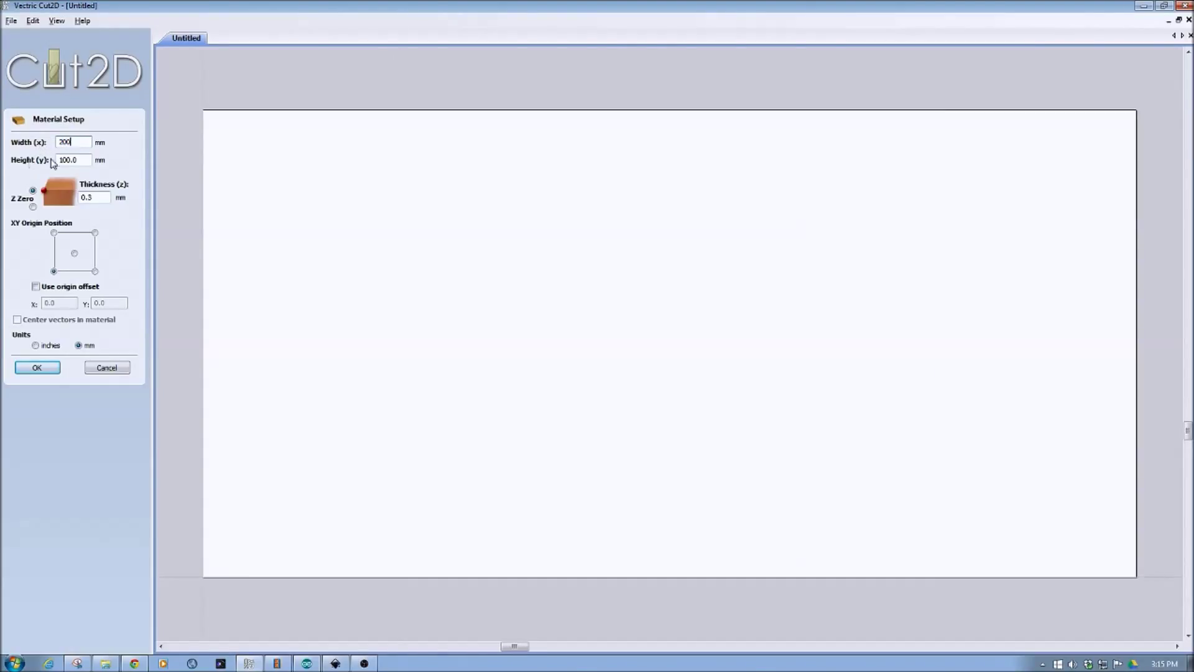
key("Tab")
left_click(50, 368)
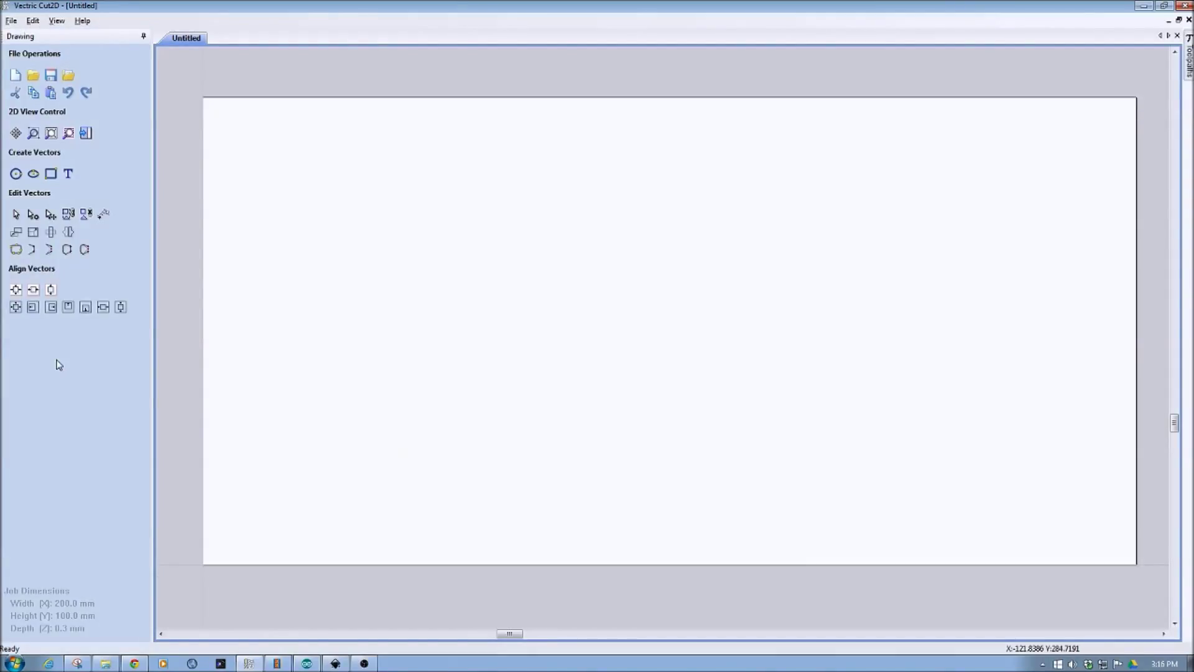
- Import dit3dtech_logo_01.eps from the EPS folder, leaving the file type on All Files
left_click(11, 21)
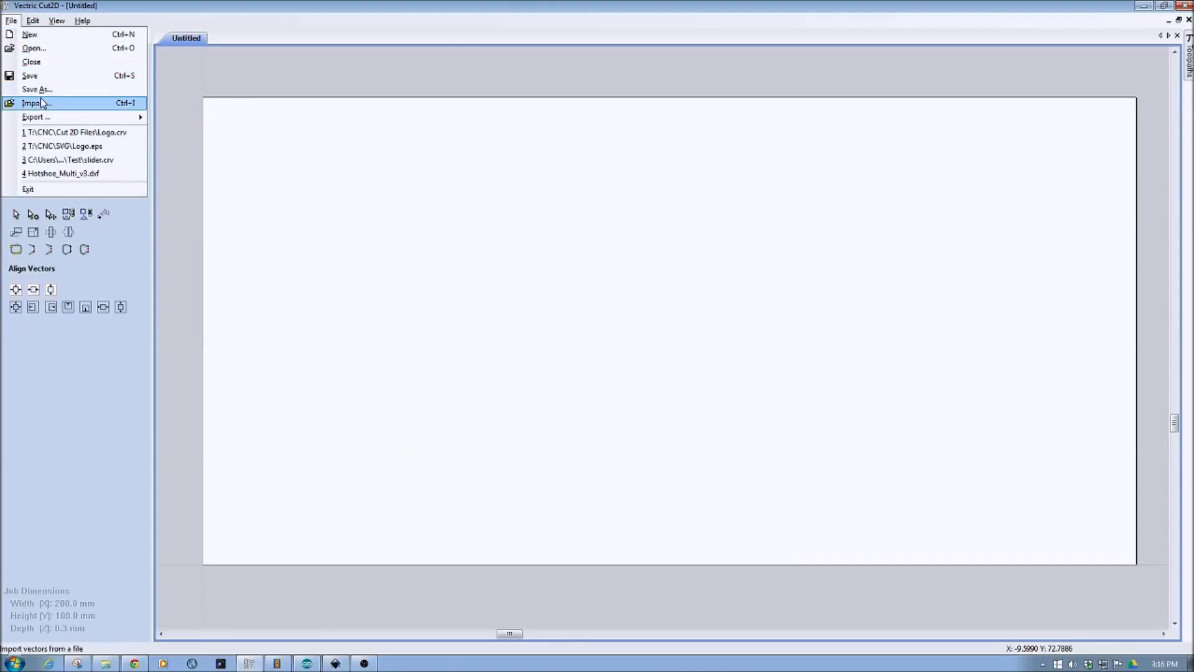
left_click(38, 102)
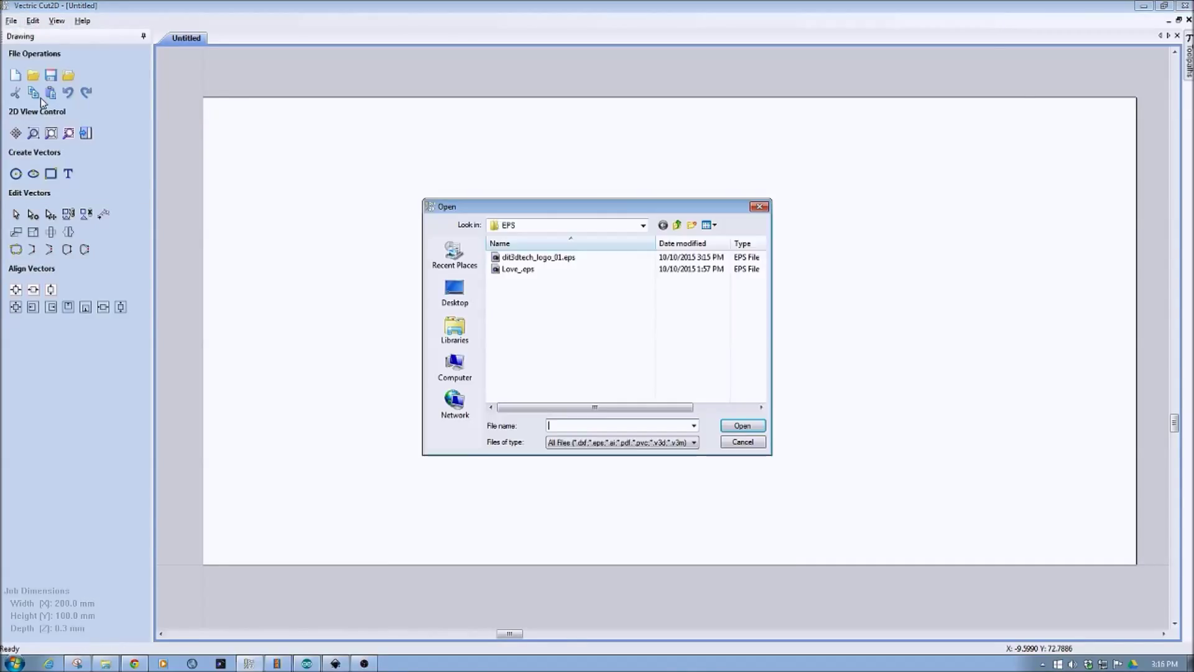
left_click(518, 258)
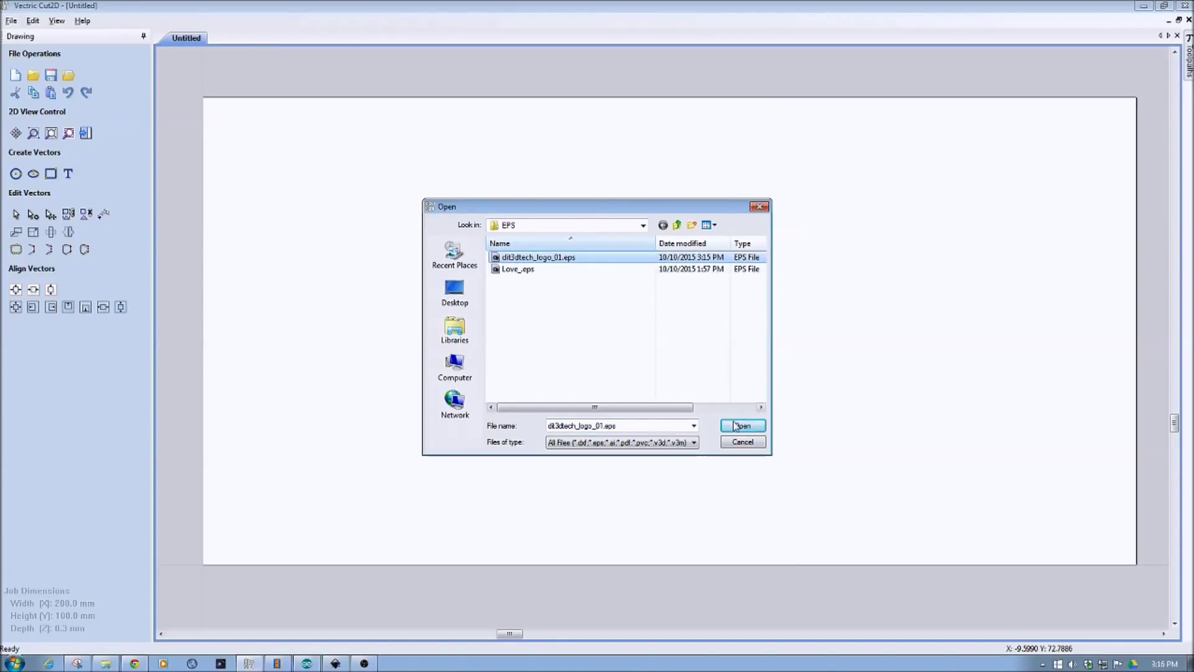
left_click(581, 447)
left_click(694, 442)
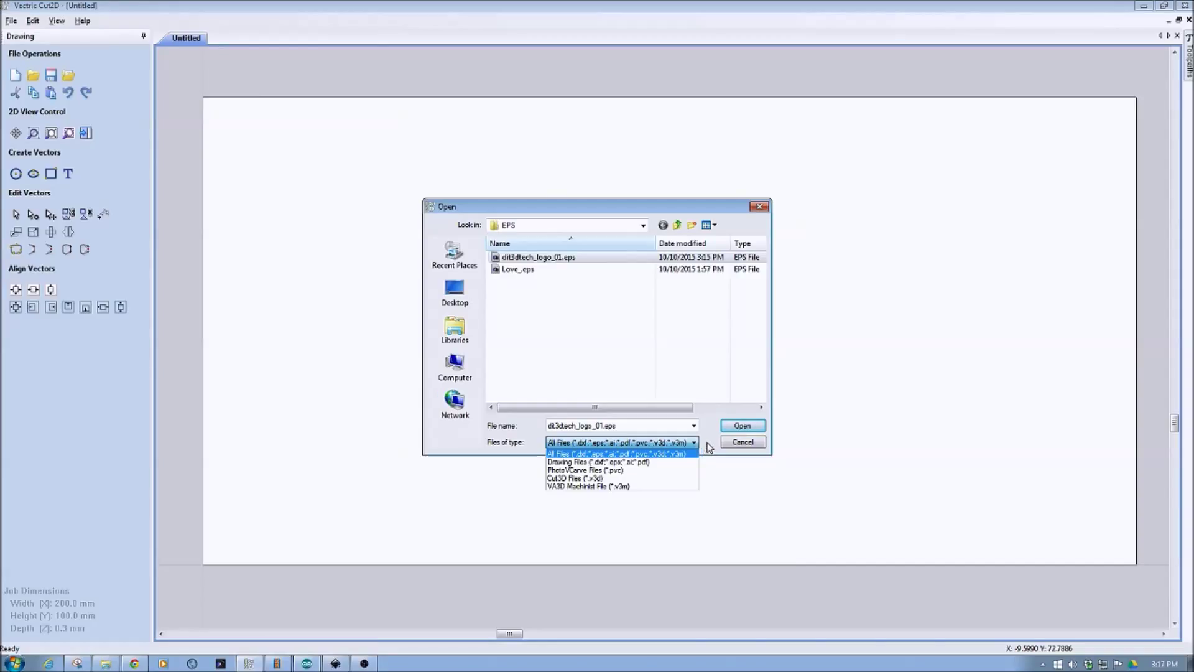
left_click(709, 448)
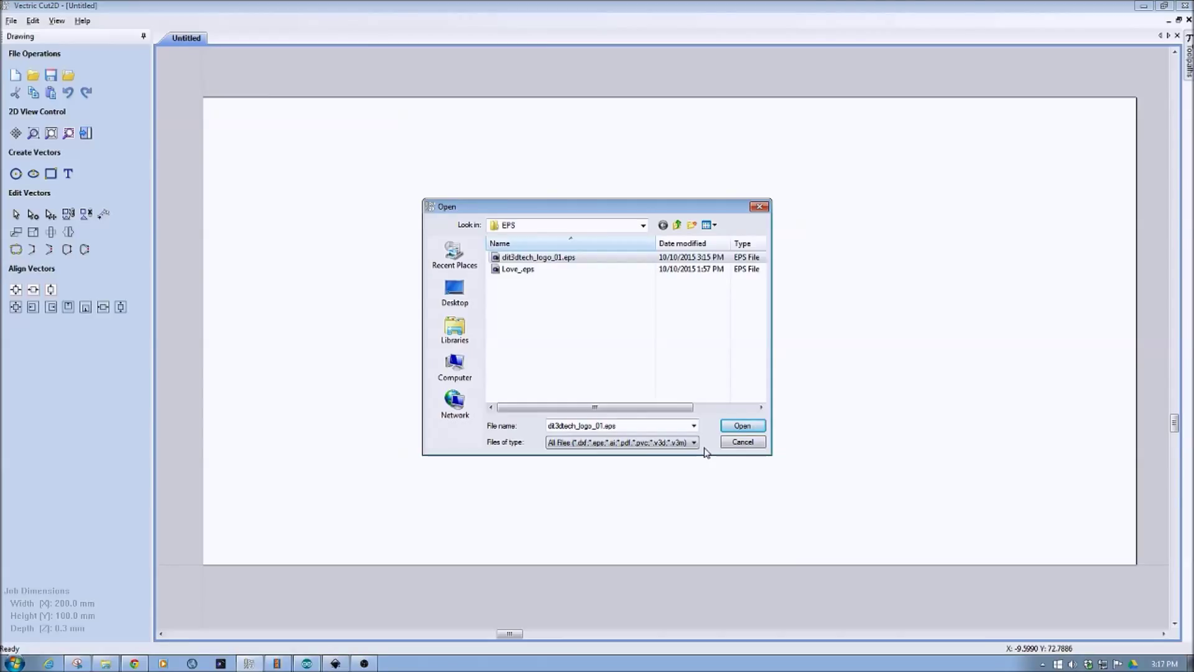
left_click(742, 426)
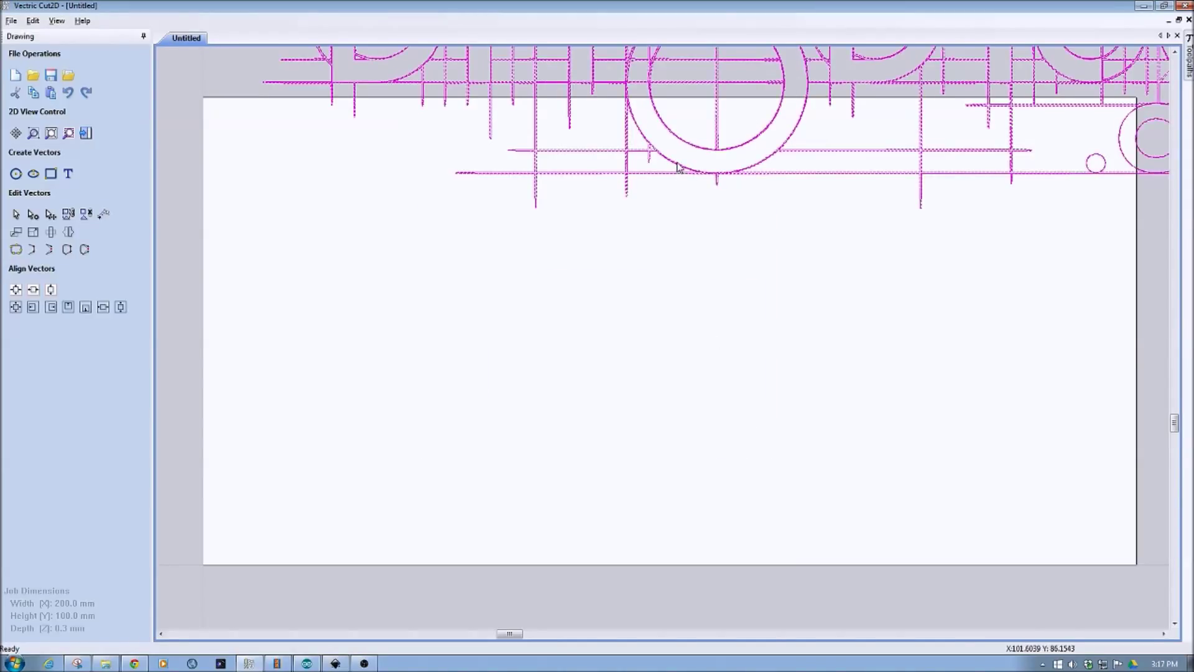
- Zoom to fit the drawing and select the whole imported DIY3DTech.com logo
left_click_drag(677, 162, 660, 283)
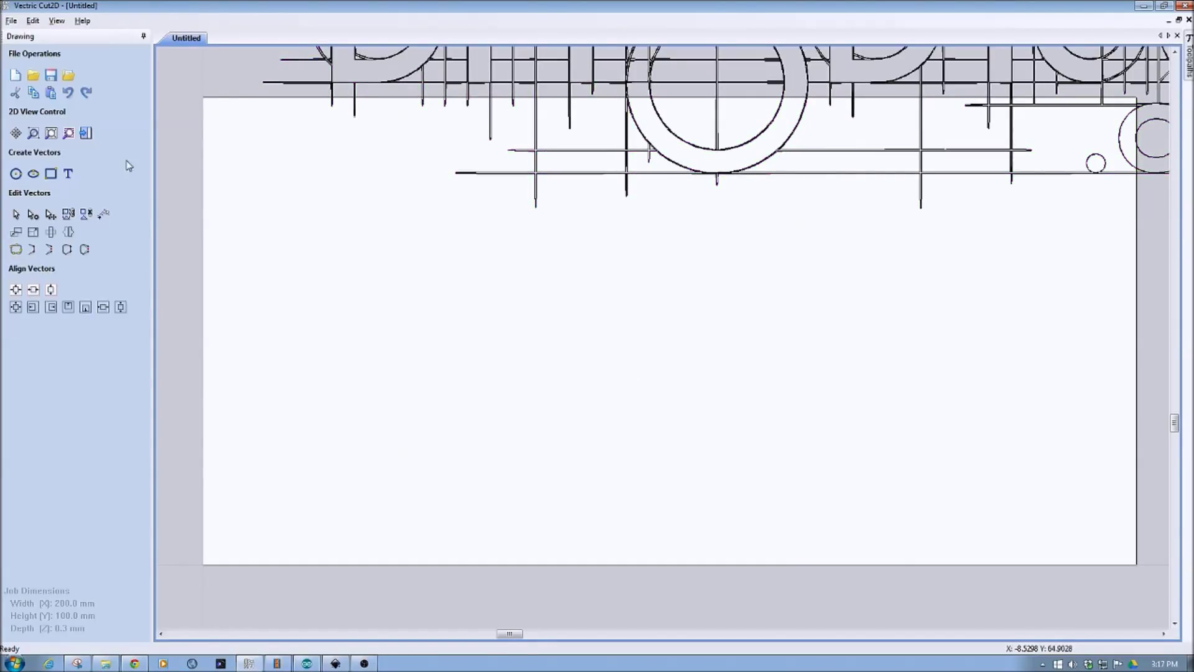
left_click(56, 23)
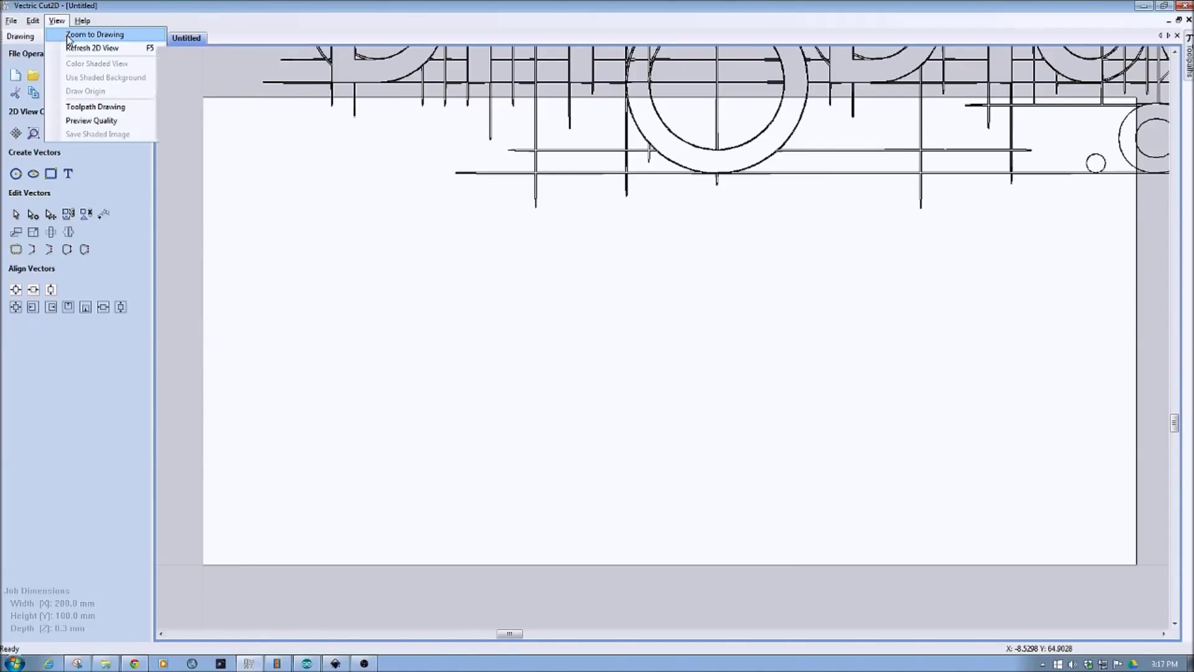
left_click(68, 36)
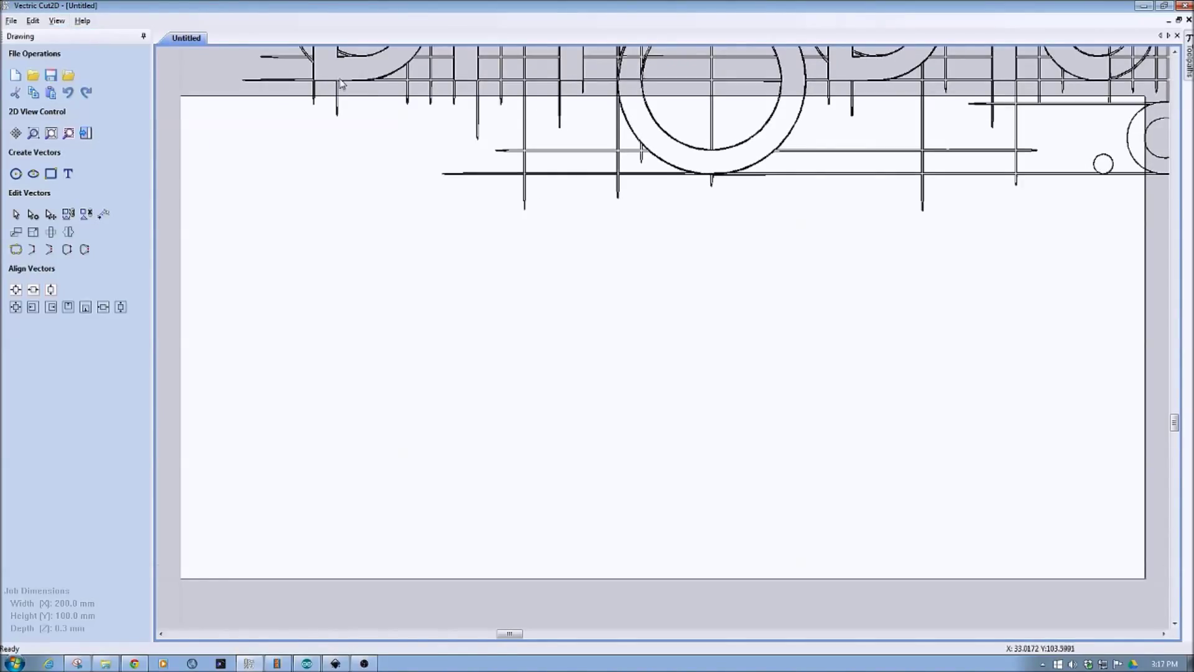
left_click_drag(338, 98, 391, 274)
scroll(729, 447, "down", 3)
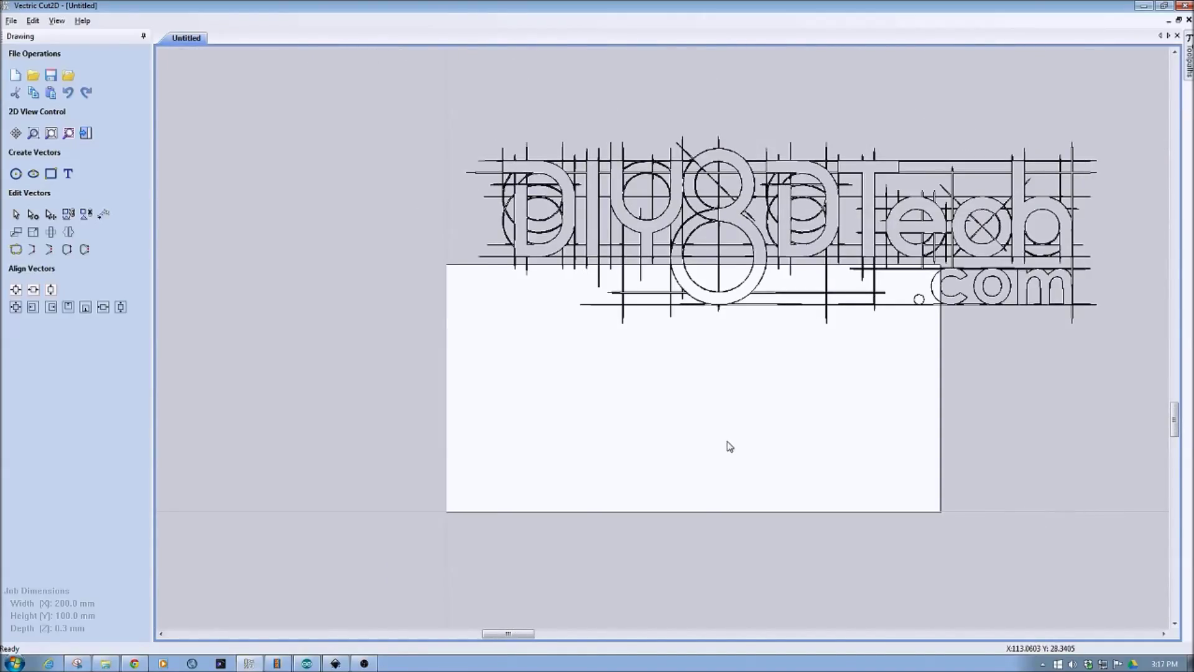
mouse_move(375, 94)
left_mouse_down()
mouse_move(684, 261)
mouse_move(1156, 349)
mouse_move(1145, 356)
left_mouse_up()
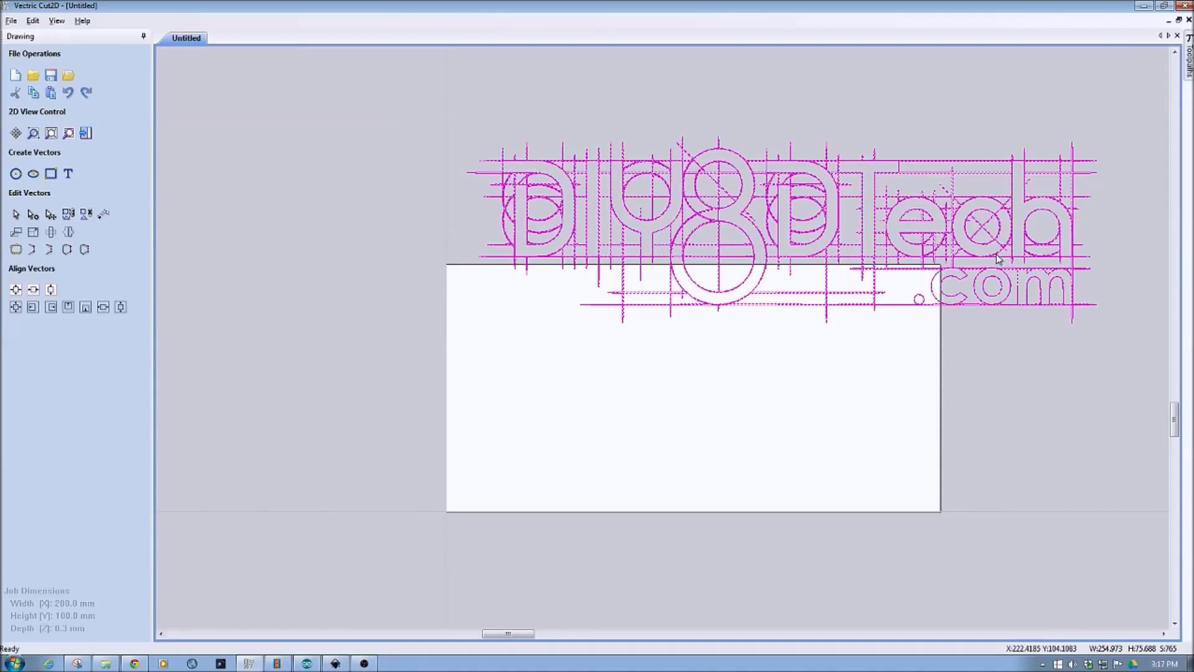
left_click(955, 278)
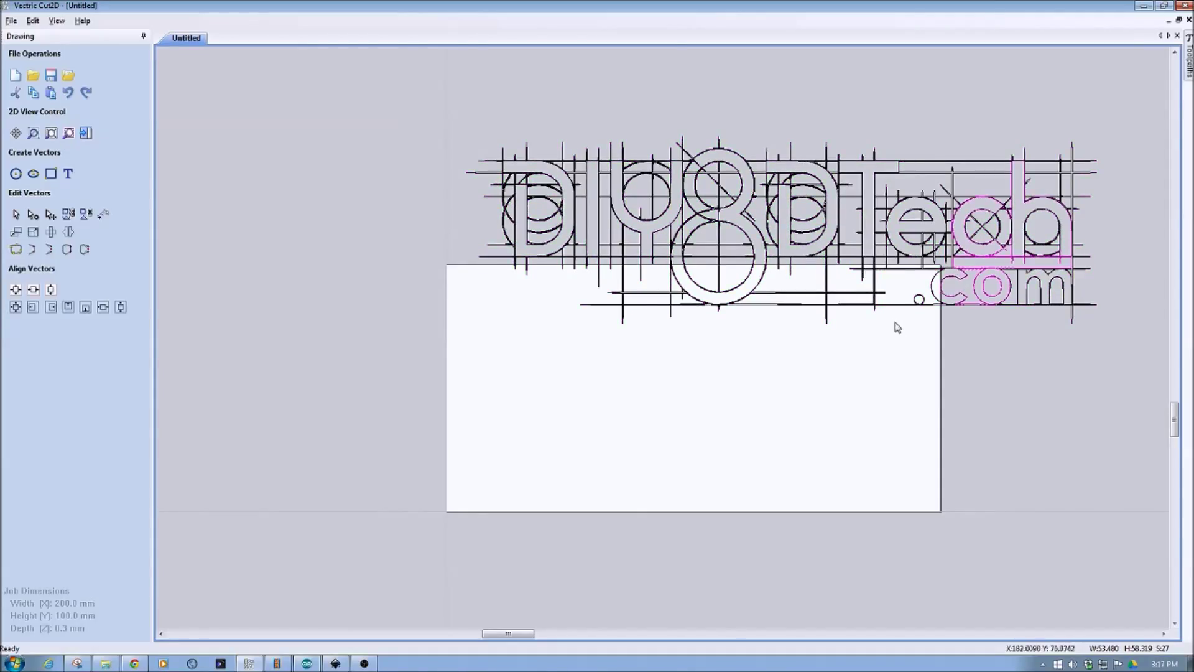
key("ctrl+a")
left_click_drag(370, 126, 1120, 354)
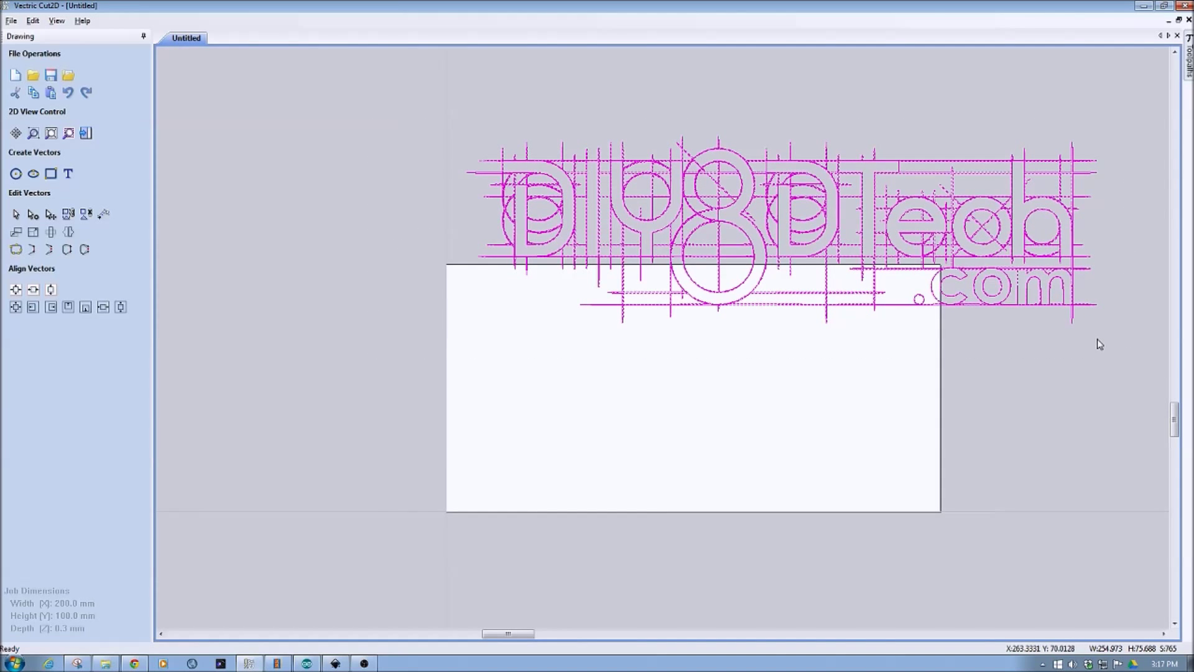
- Nudge the logo five steps down and one left onto the material, then deselect
key("Down")
key("Down")
key("Down")
key("Down")
key("Down")
key("Down")
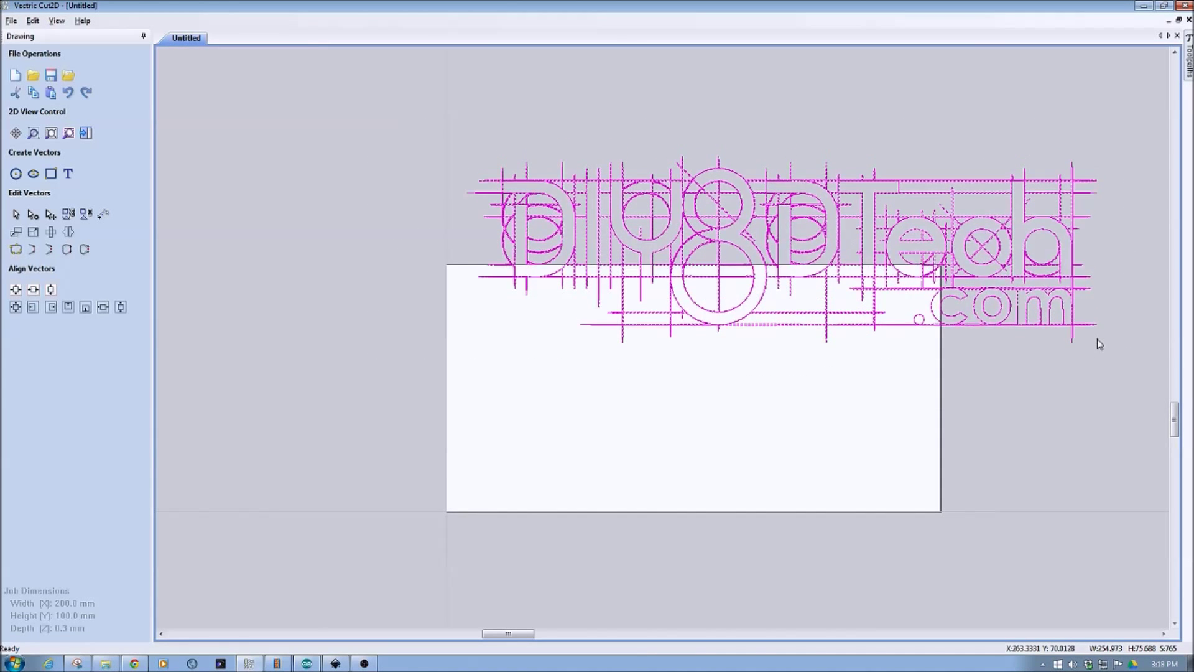
key("Down")
key("Down")
key("Down")
key("Down")
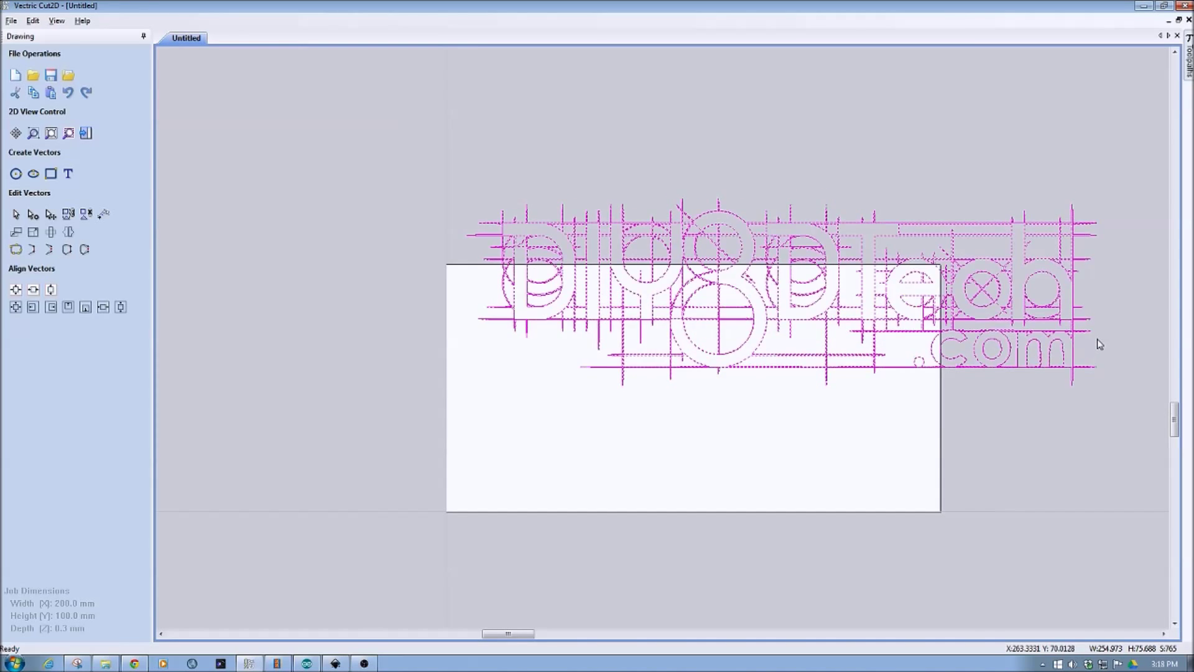
key("Down")
key("Down")
key("Down")
key("Down")
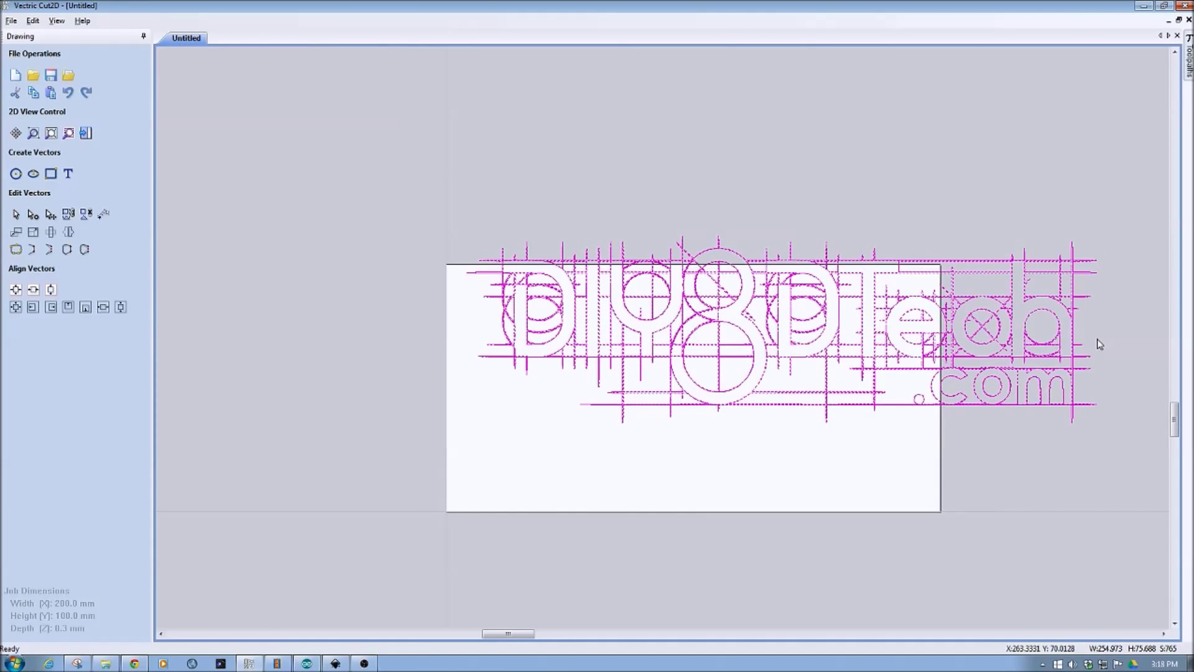
key("Down")
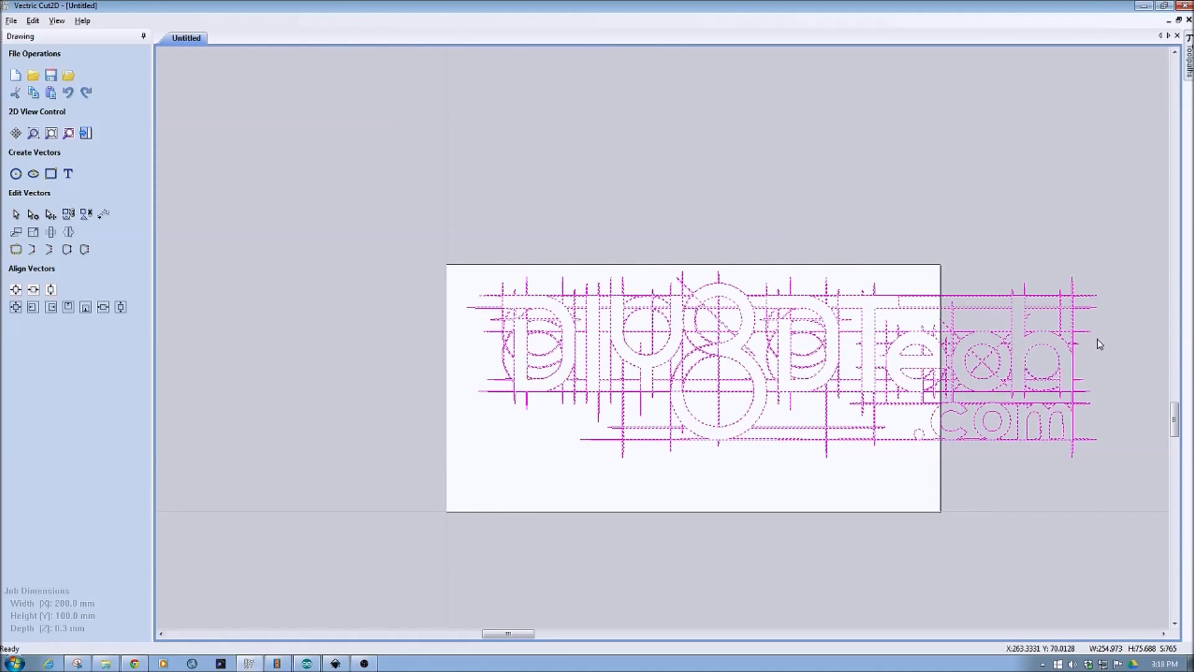
key("Down")
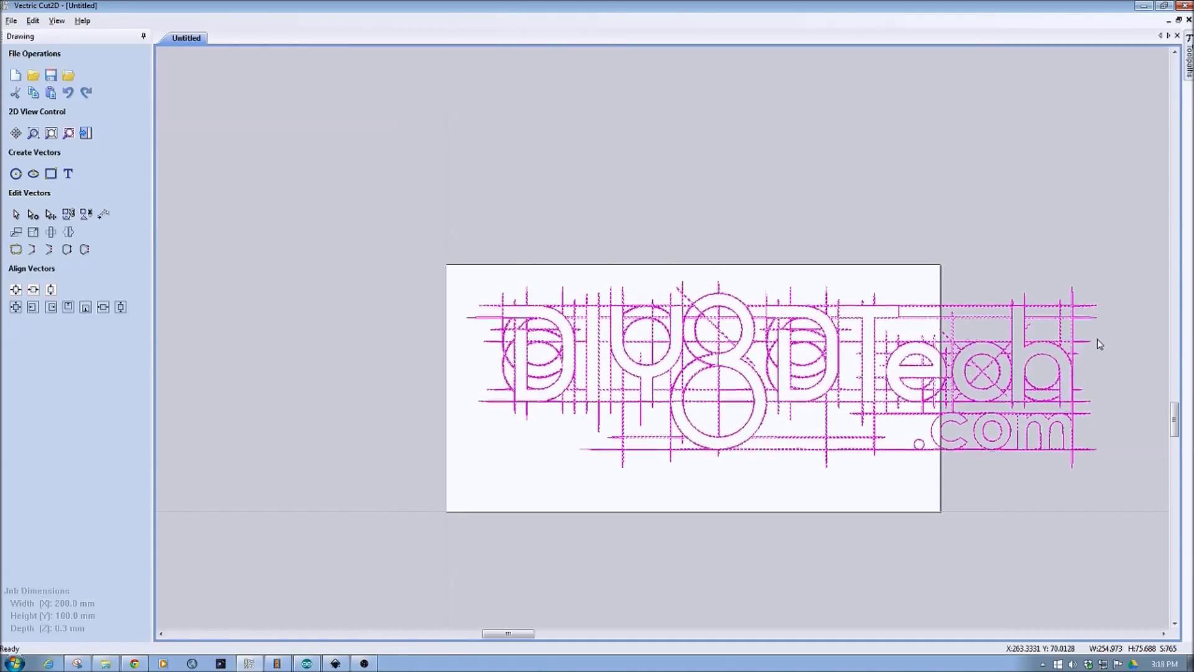
key("Left")
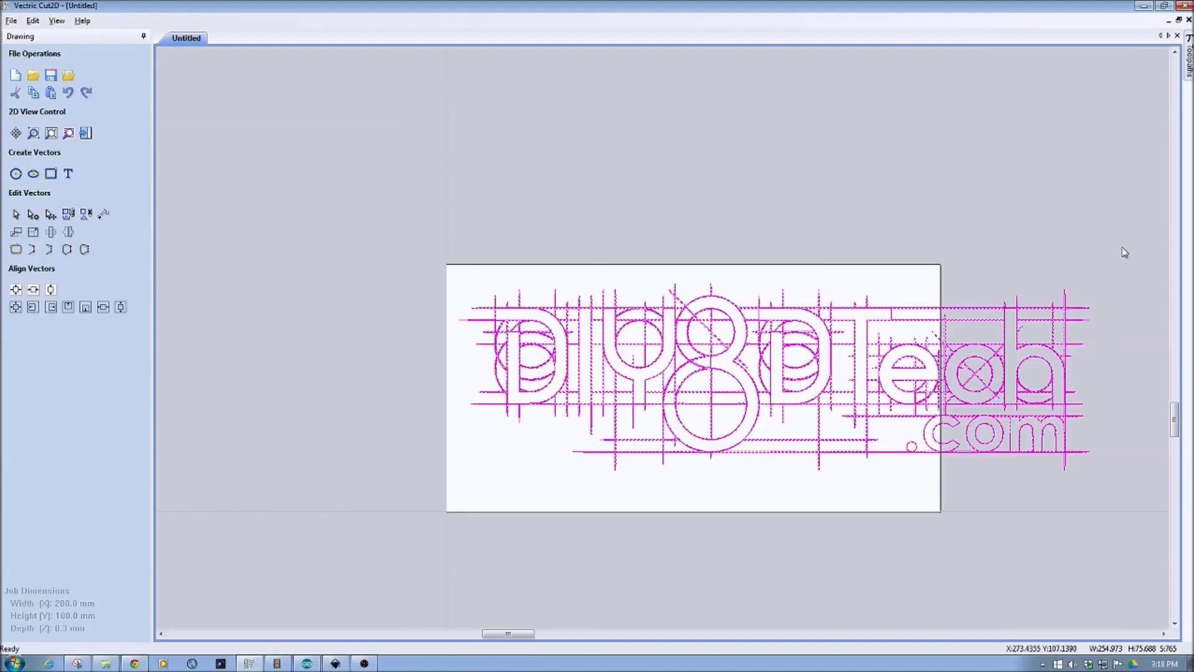
left_click(331, 203)
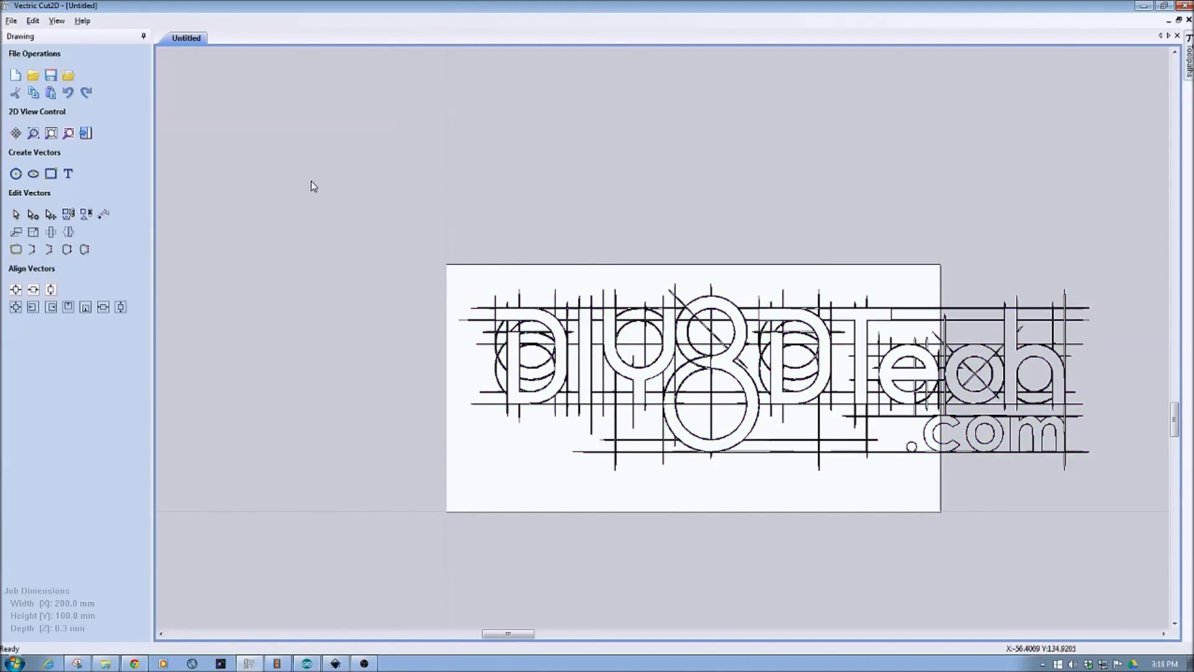
left_click(33, 21)
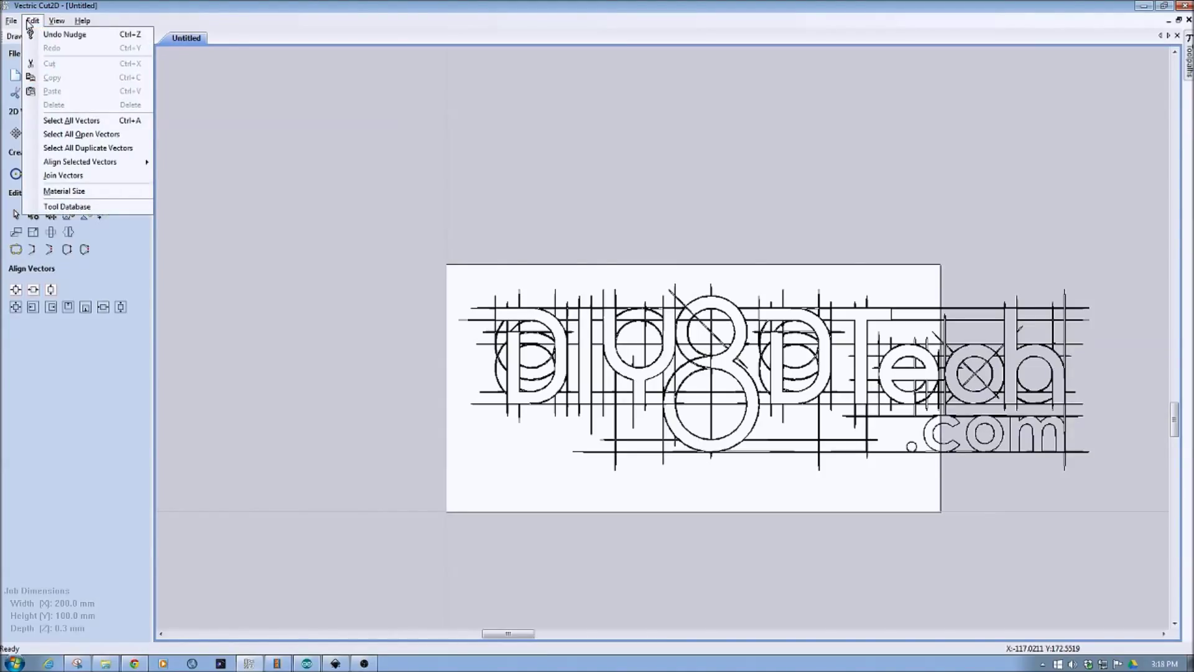
- Widen the material sheet to 300 mm
left_click(66, 191)
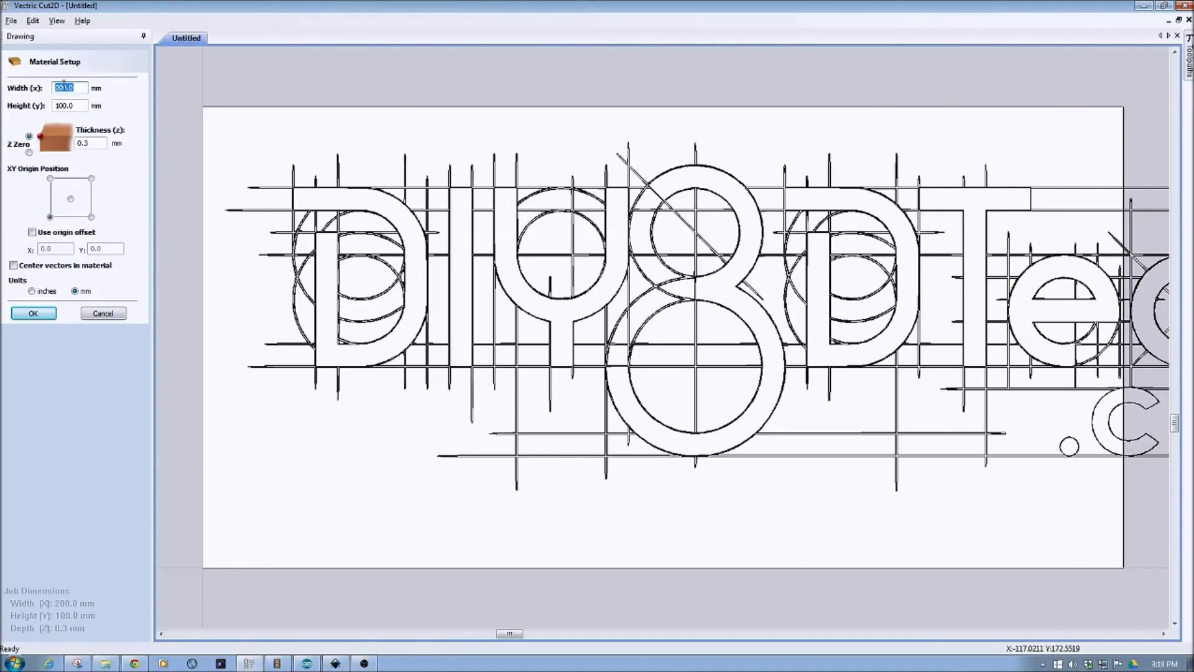
type("300")
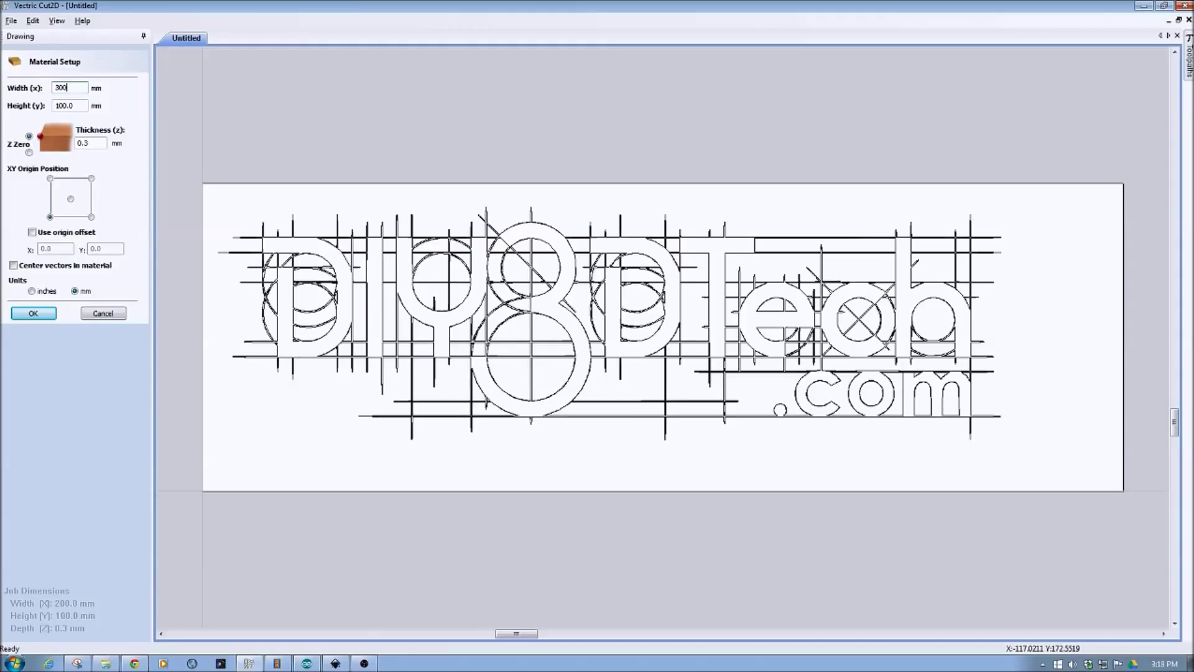
key("Return")
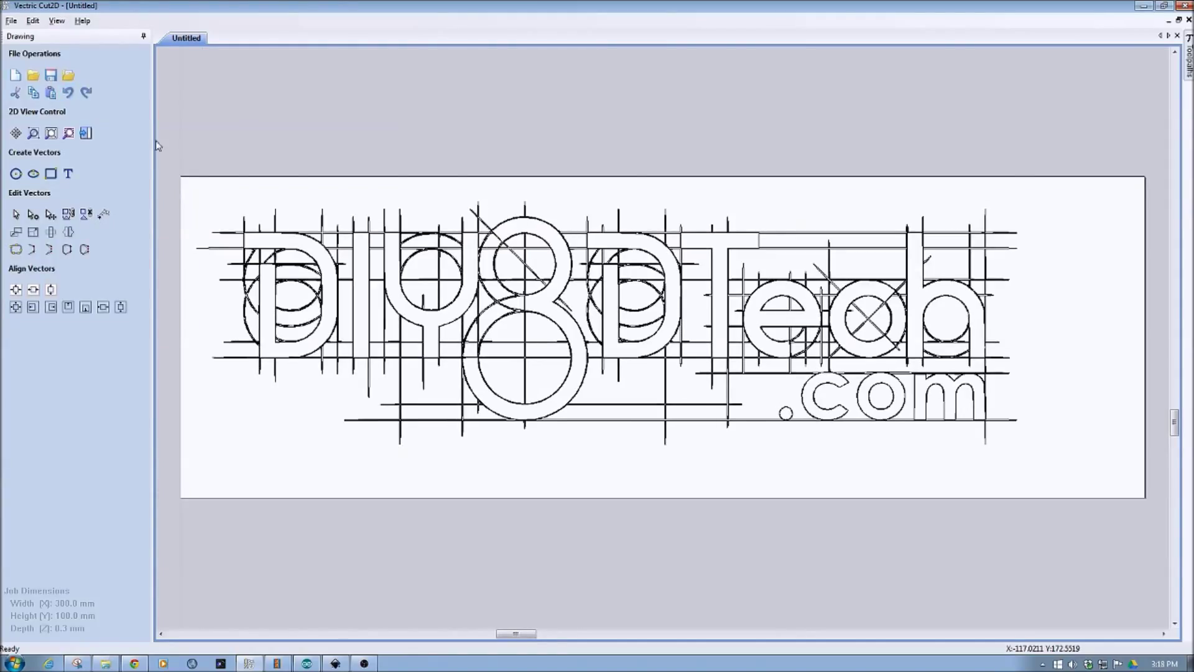
- Select the whole logo, nudge it two steps right, and deselect
left_click(258, 235)
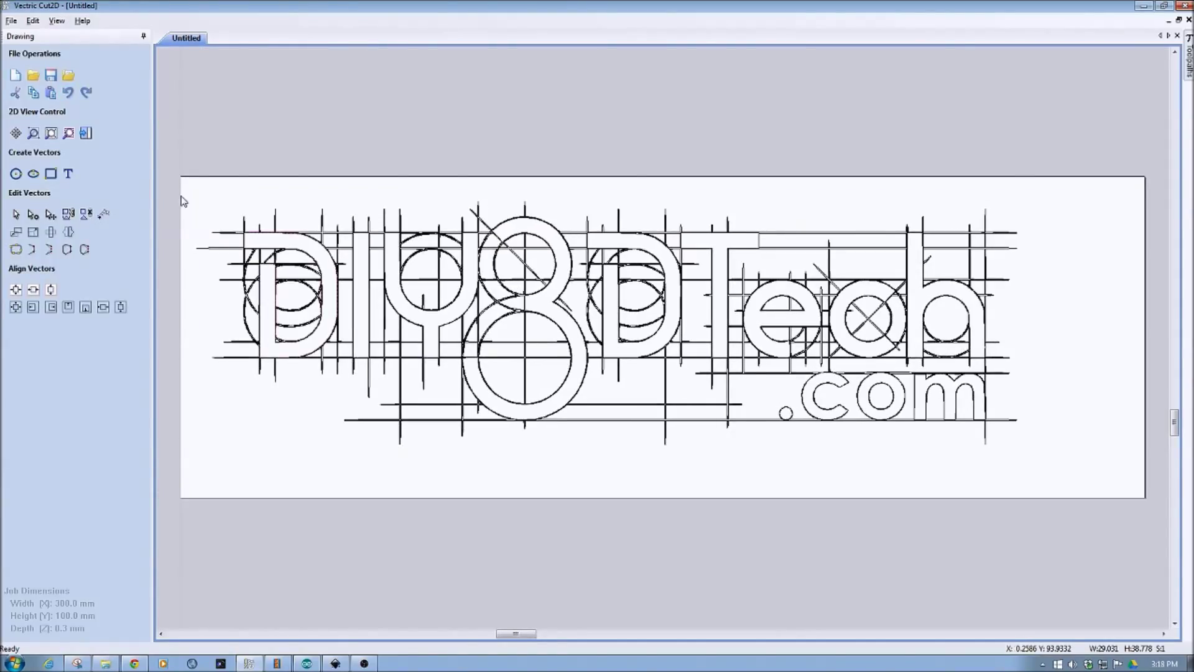
left_click_drag(180, 195, 1109, 505)
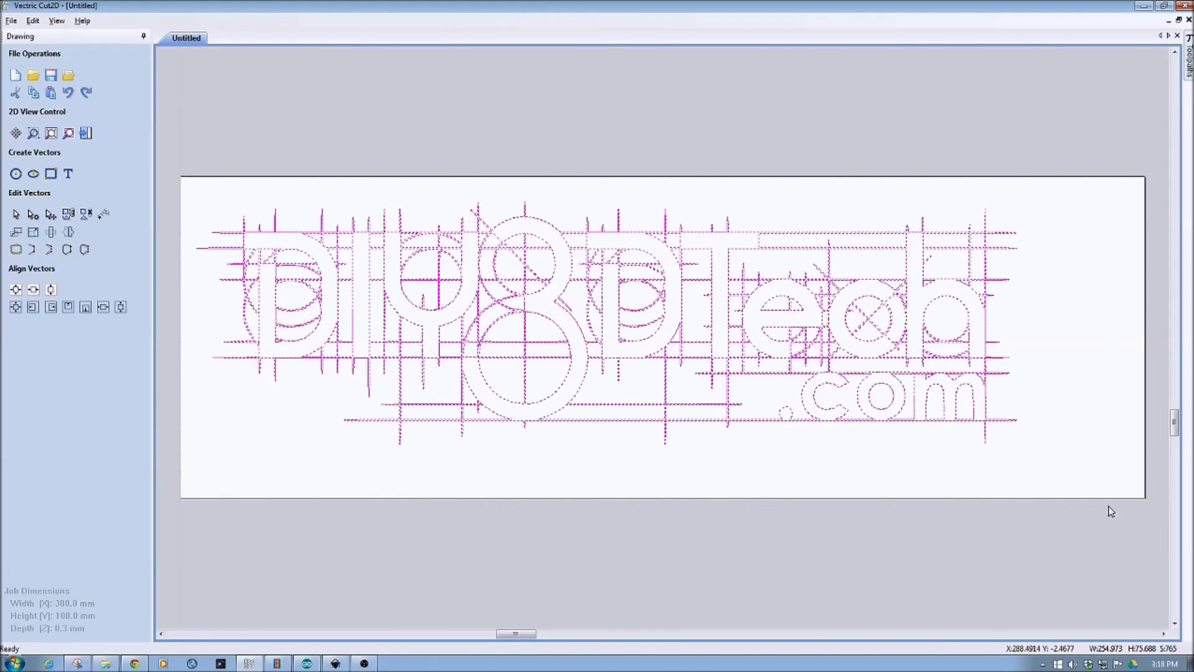
key("Right")
key("Right")
key("Right")
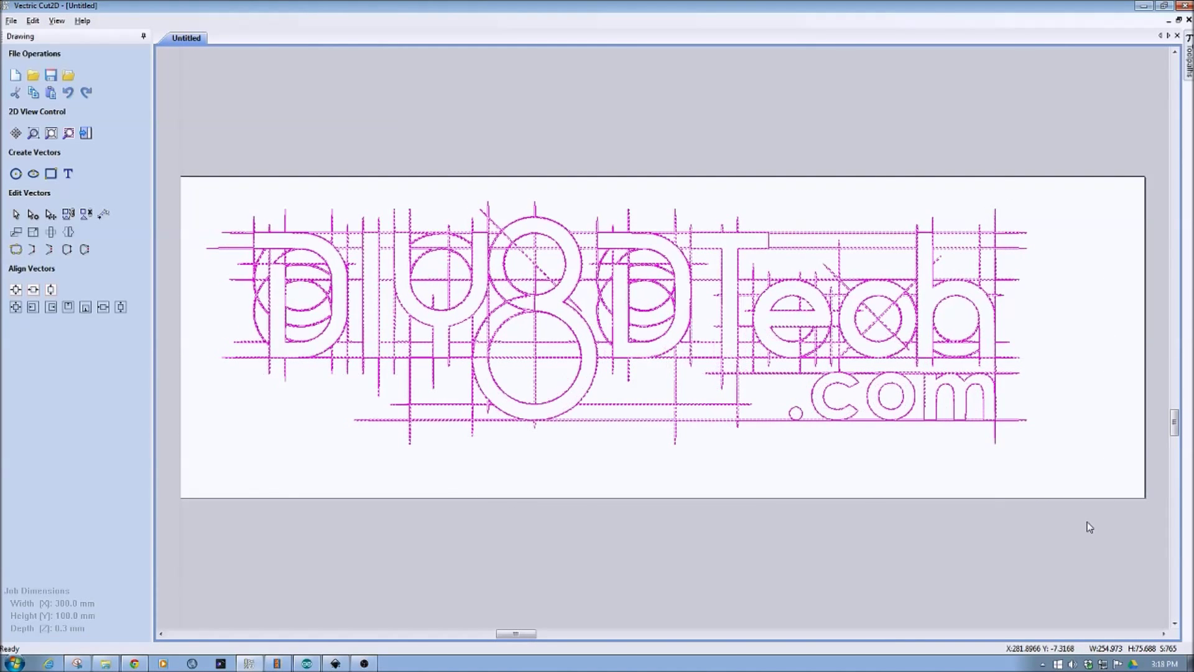
key("Right")
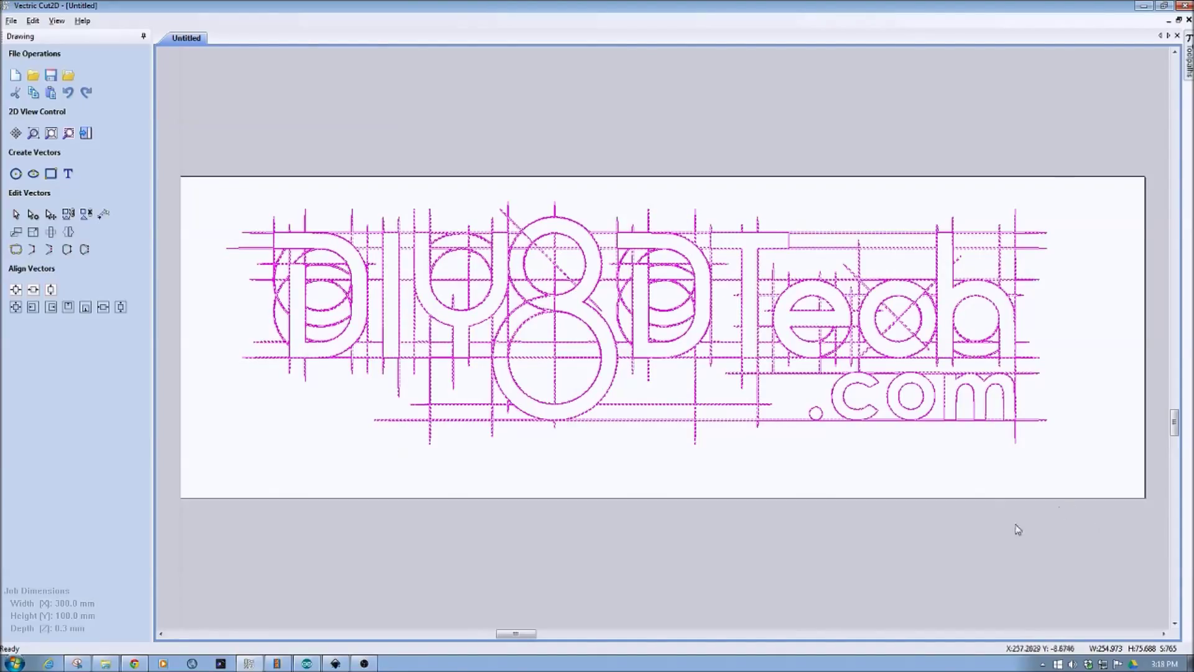
left_click(525, 154)
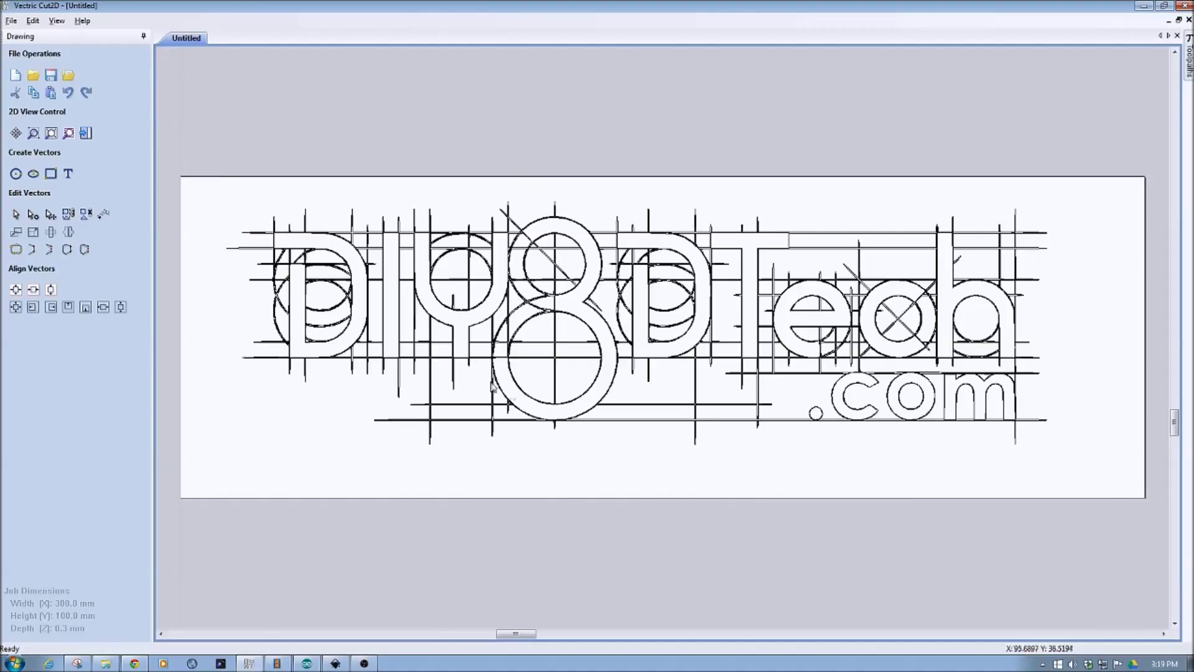
- Select the D, Y, 3, D, T, e, c, h outlines plus the dot, c, o, m of .com
left_click(306, 303)
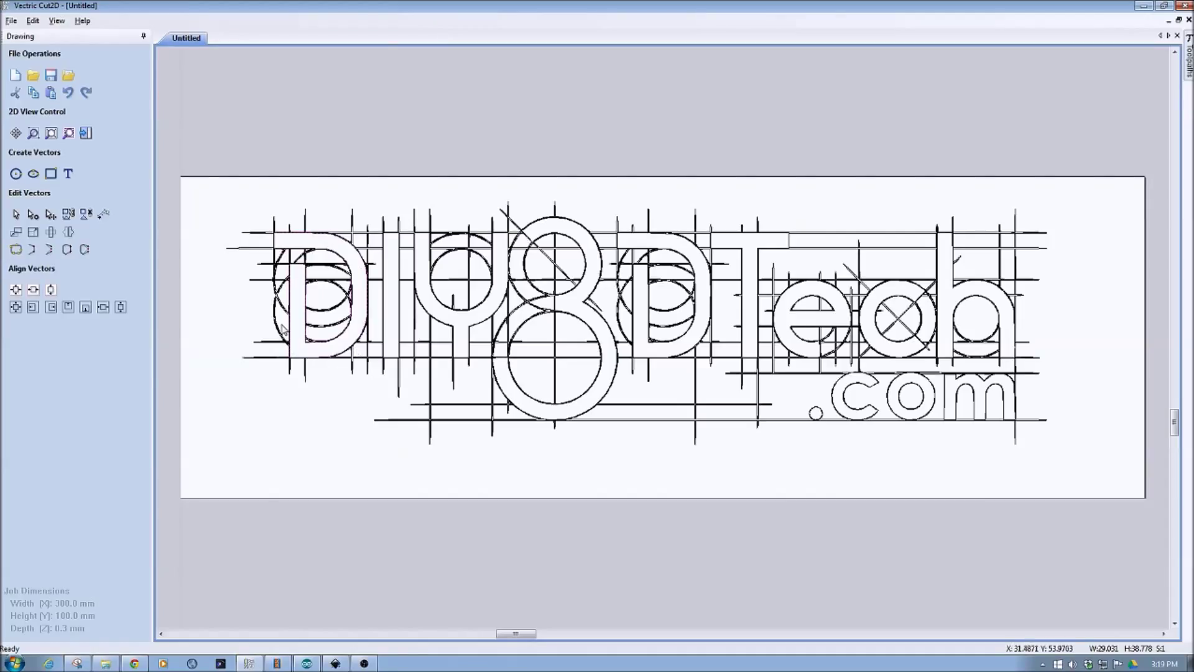
left_click(435, 300, "shift")
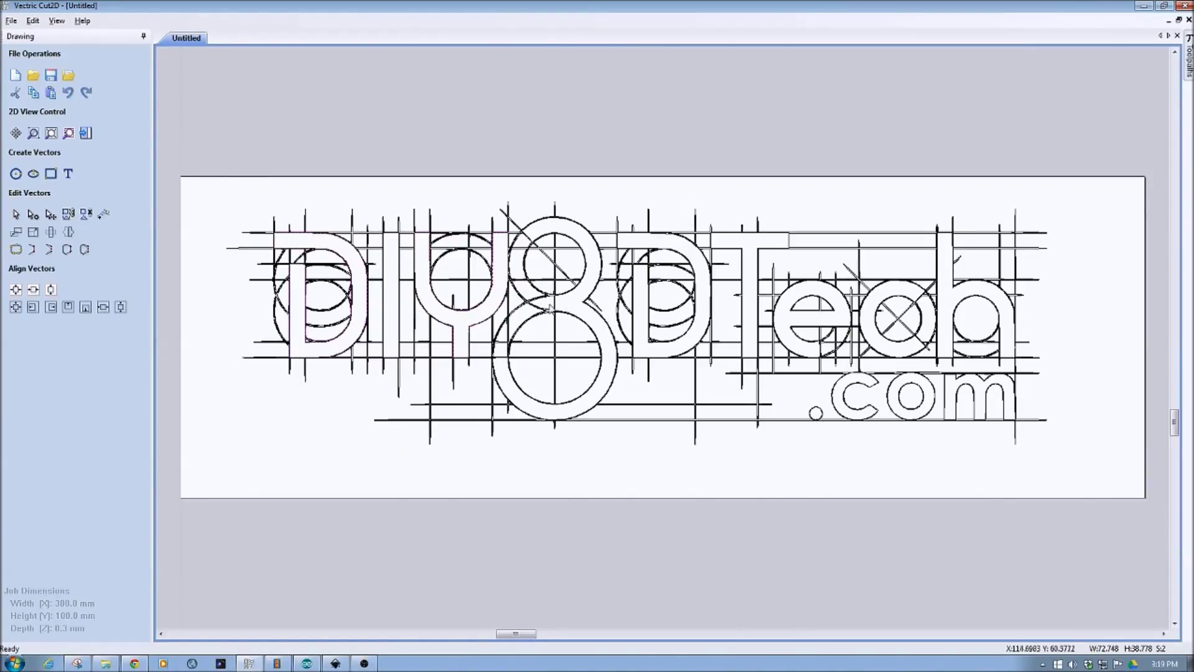
left_click(596, 314, "shift")
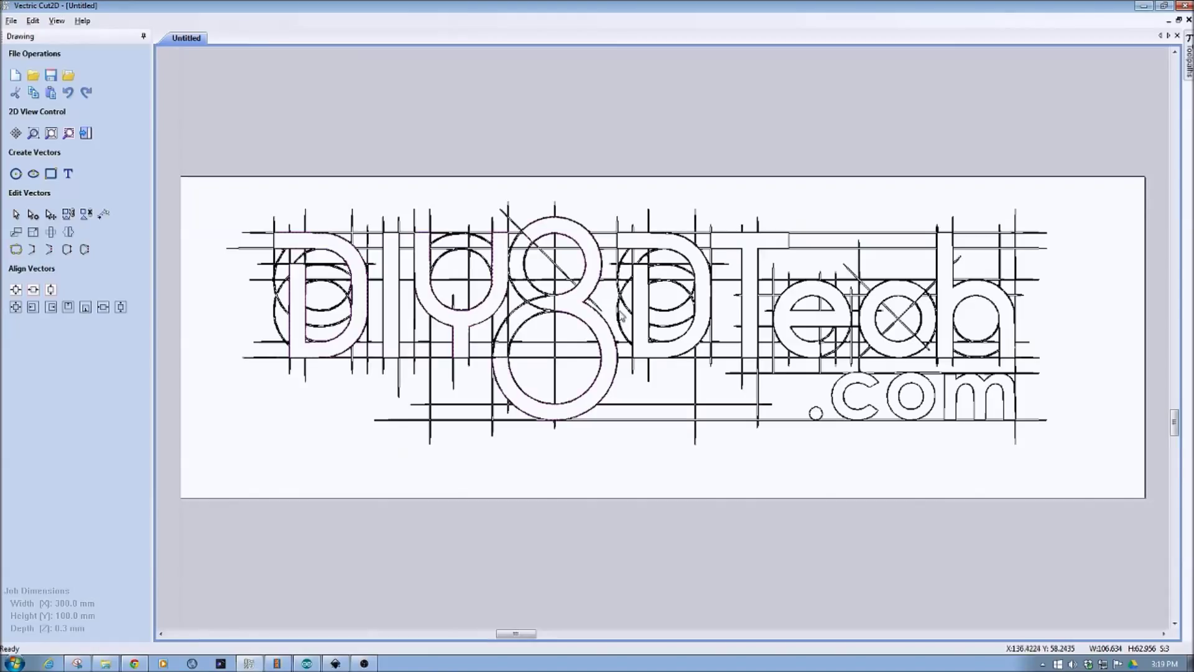
left_click(635, 303, "shift")
left_click(744, 288, "shift")
left_click(786, 293, "shift")
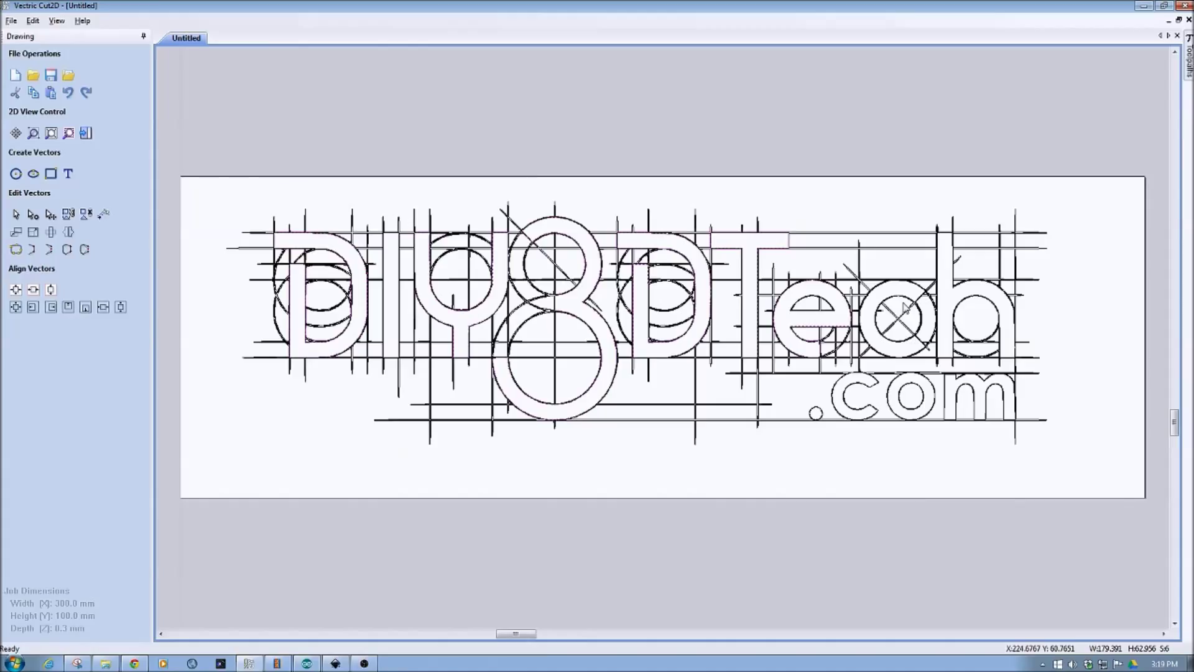
left_click(867, 305, "shift")
left_click(969, 302, "shift")
left_click(816, 407, "shift")
left_click(837, 399, "shift")
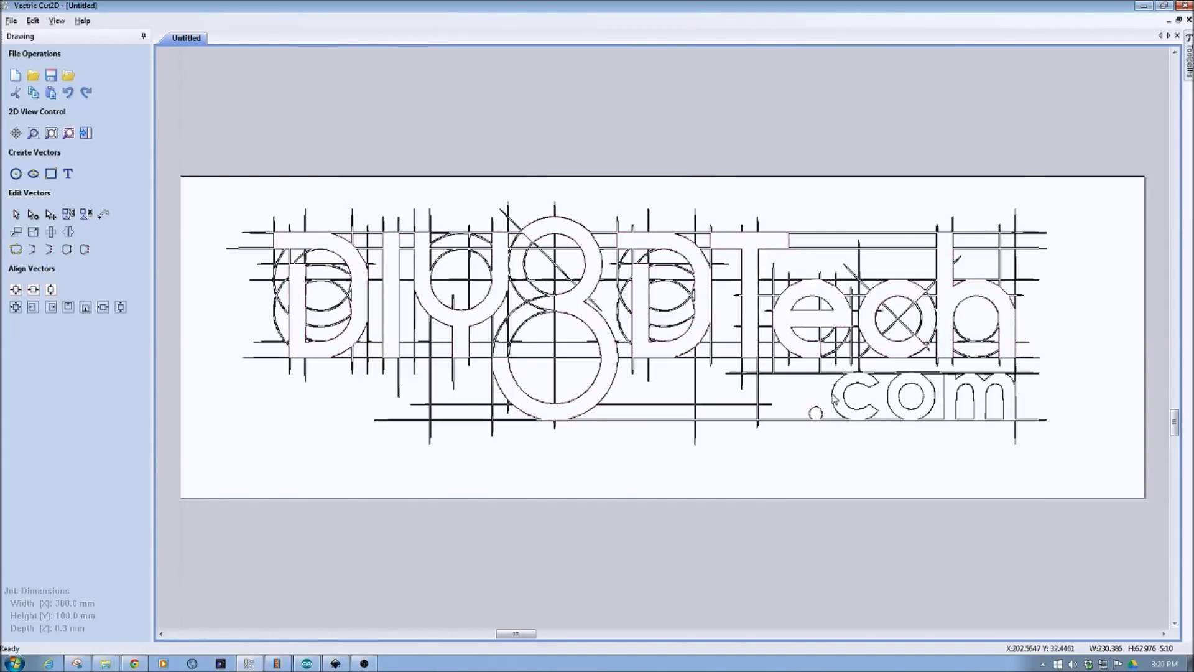
left_click(889, 402, "shift")
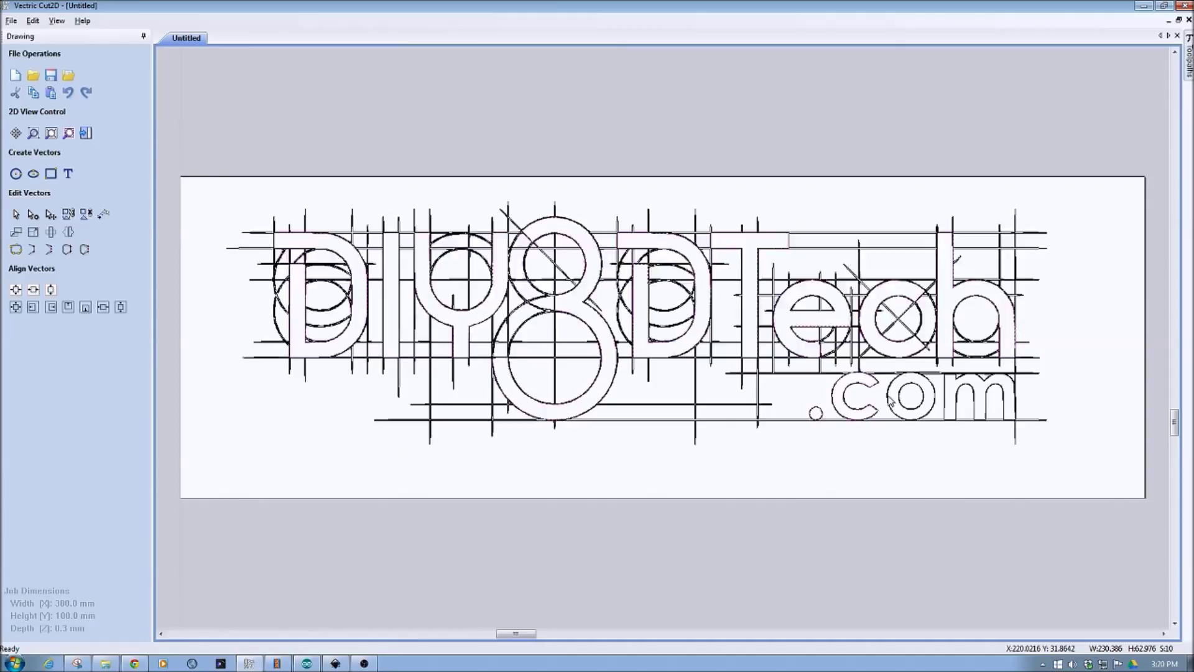
left_click(946, 397, "shift")
- Start a 2D Profile toolpath and confirm the Laser tool's feed rate settings
left_click(1188, 62)
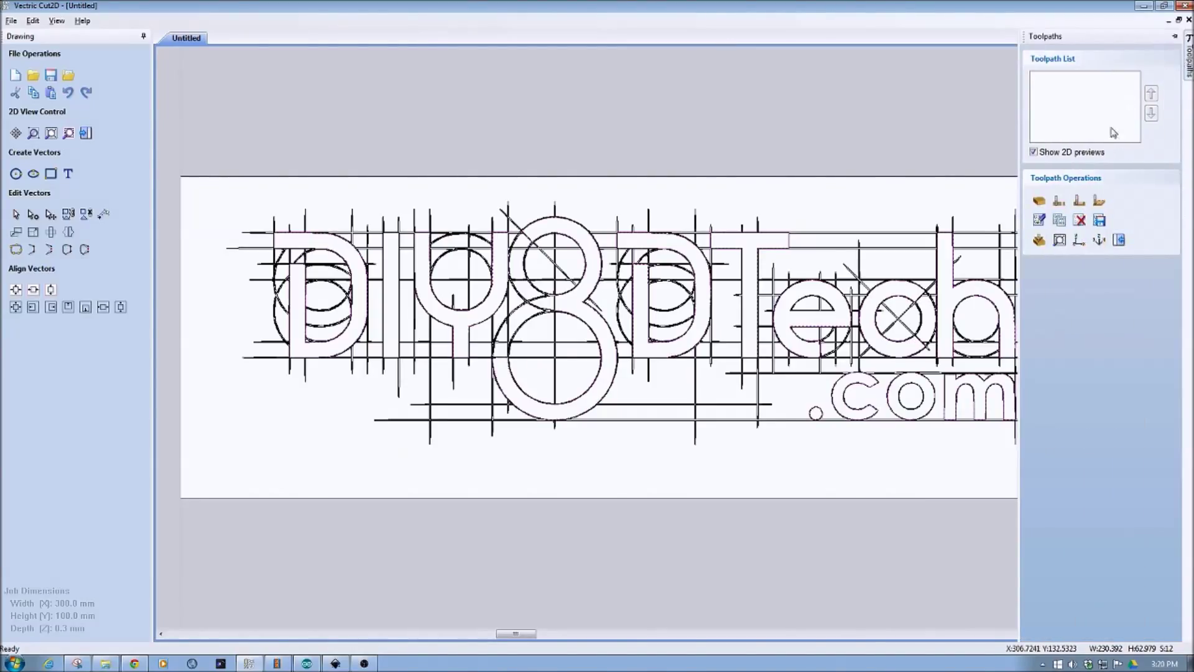
left_click(1055, 200)
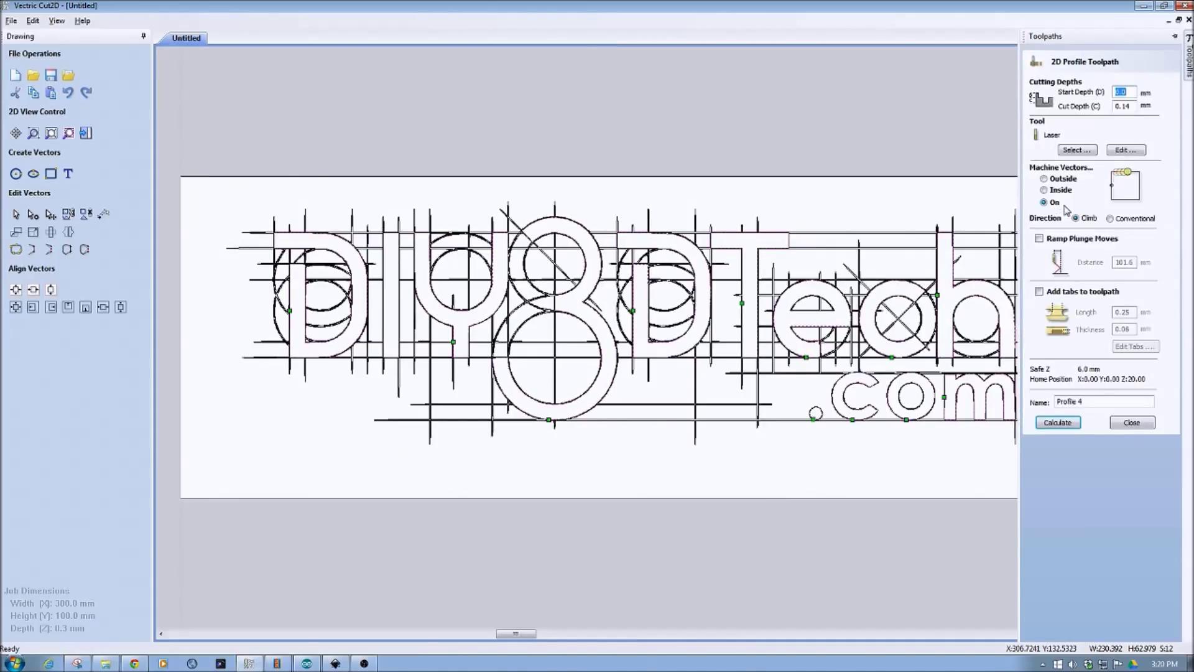
left_click(1127, 150)
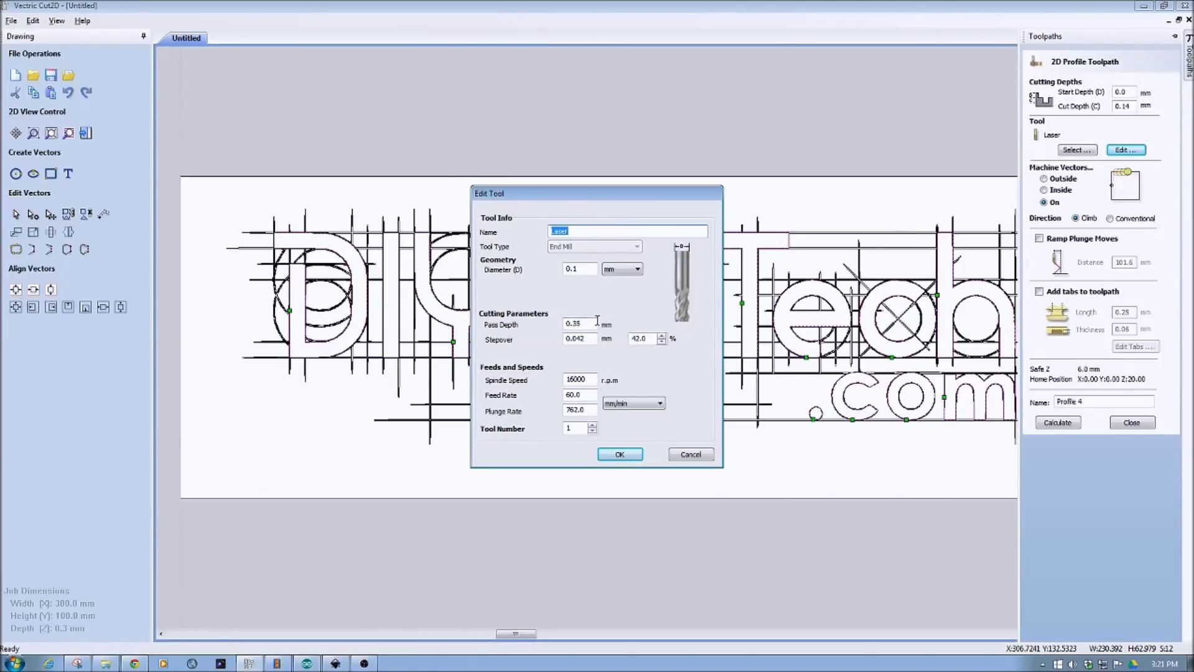
left_click(586, 397)
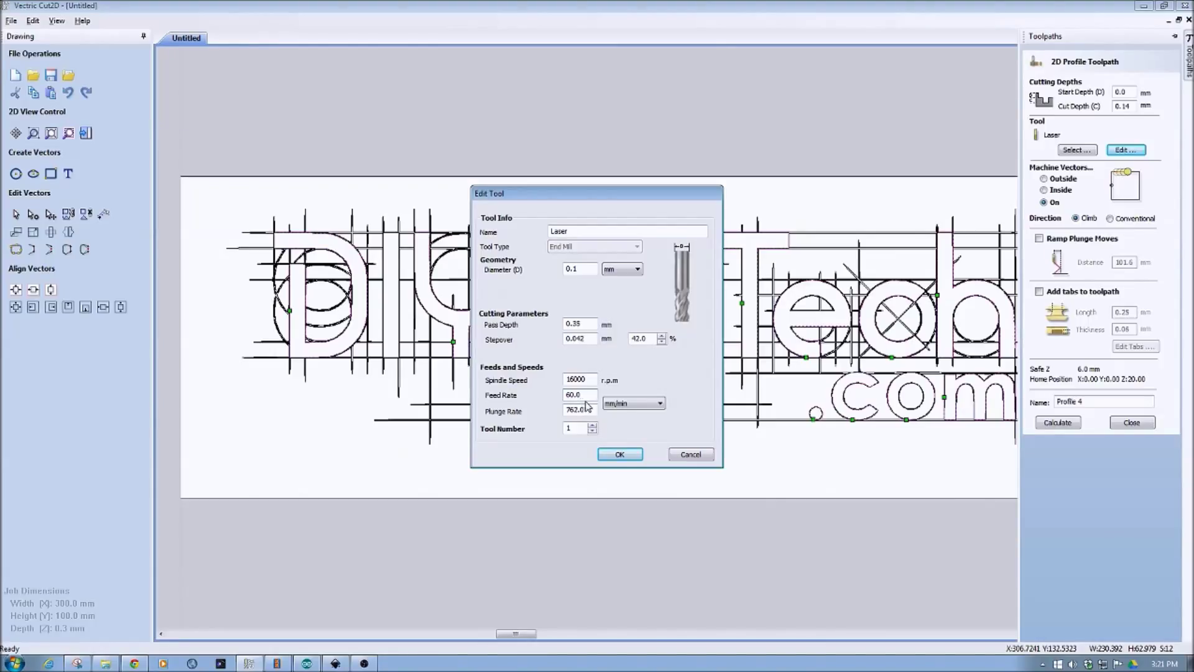
left_click(622, 455)
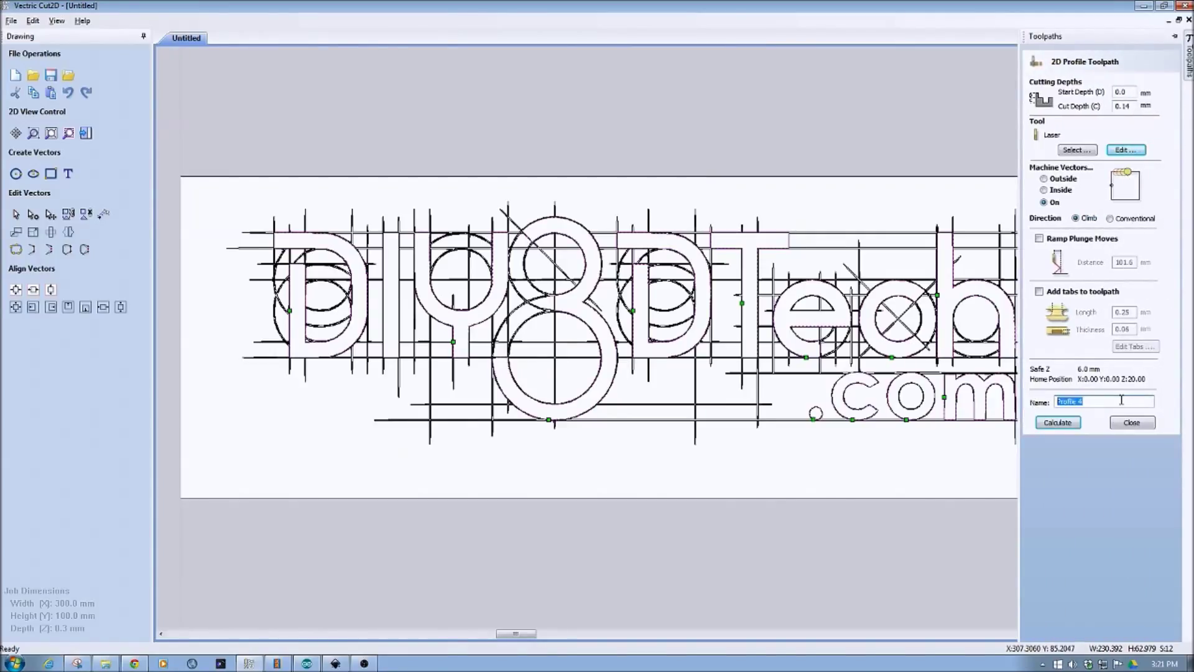
- Name the letter toolpath Letters and calculate its preview on the wood
type("Letters")
left_click(1057, 423)
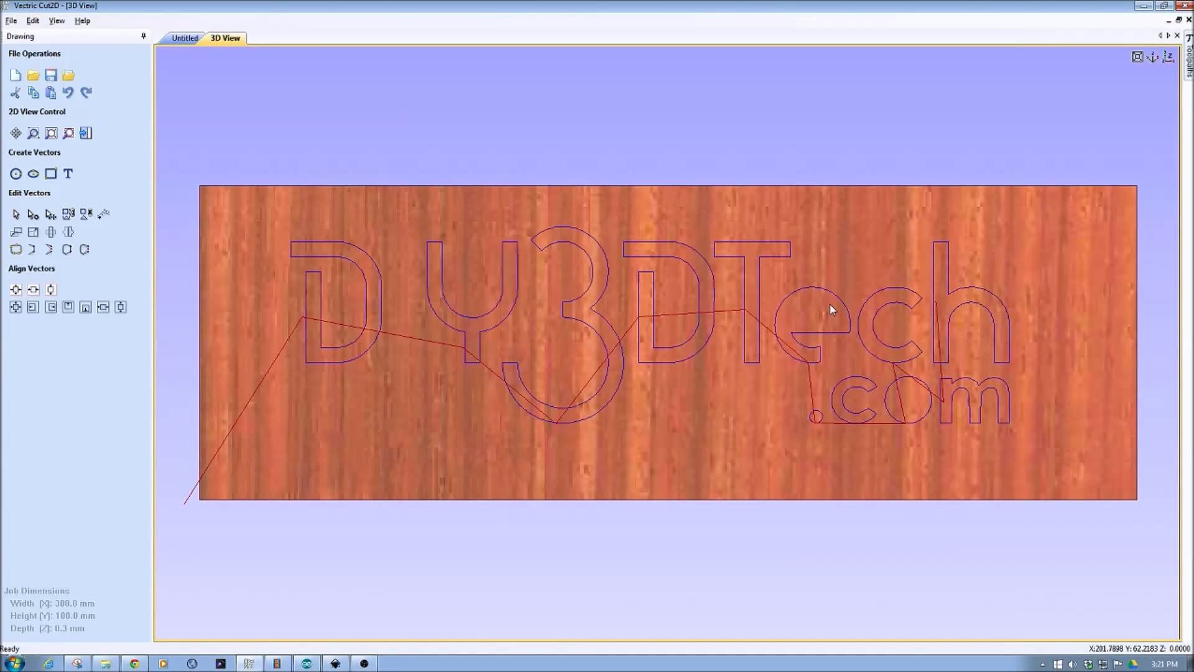
left_click(179, 40)
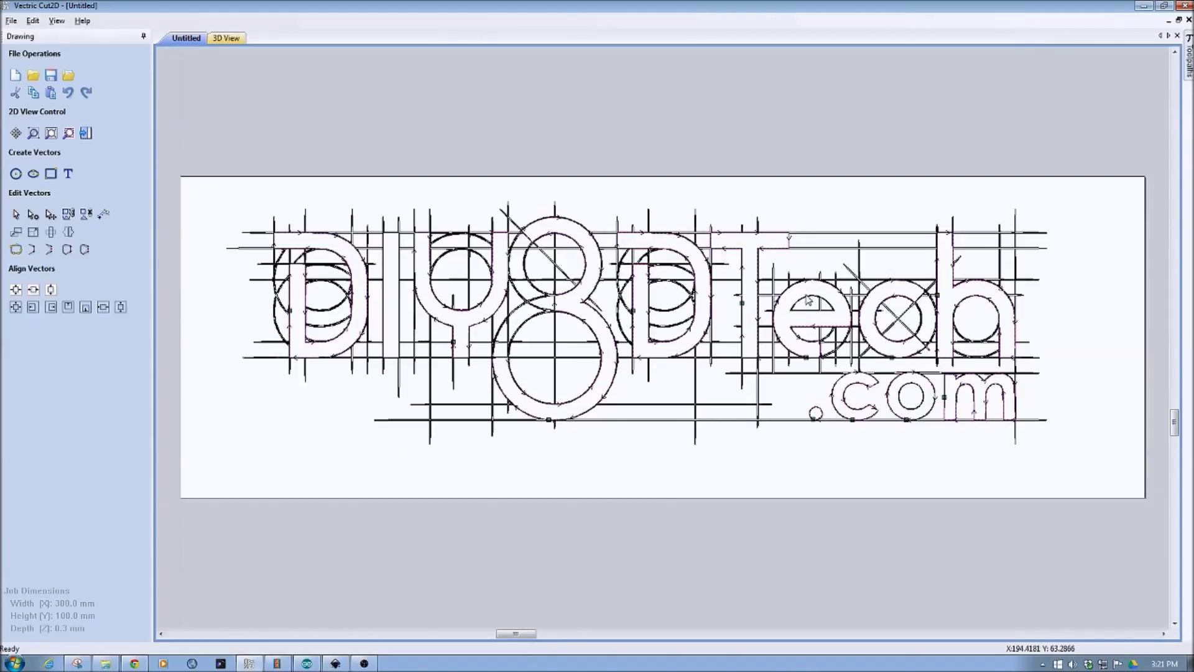
- Make a profile toolpath named Clean for the small line inside the e and calculate it
left_click(809, 300)
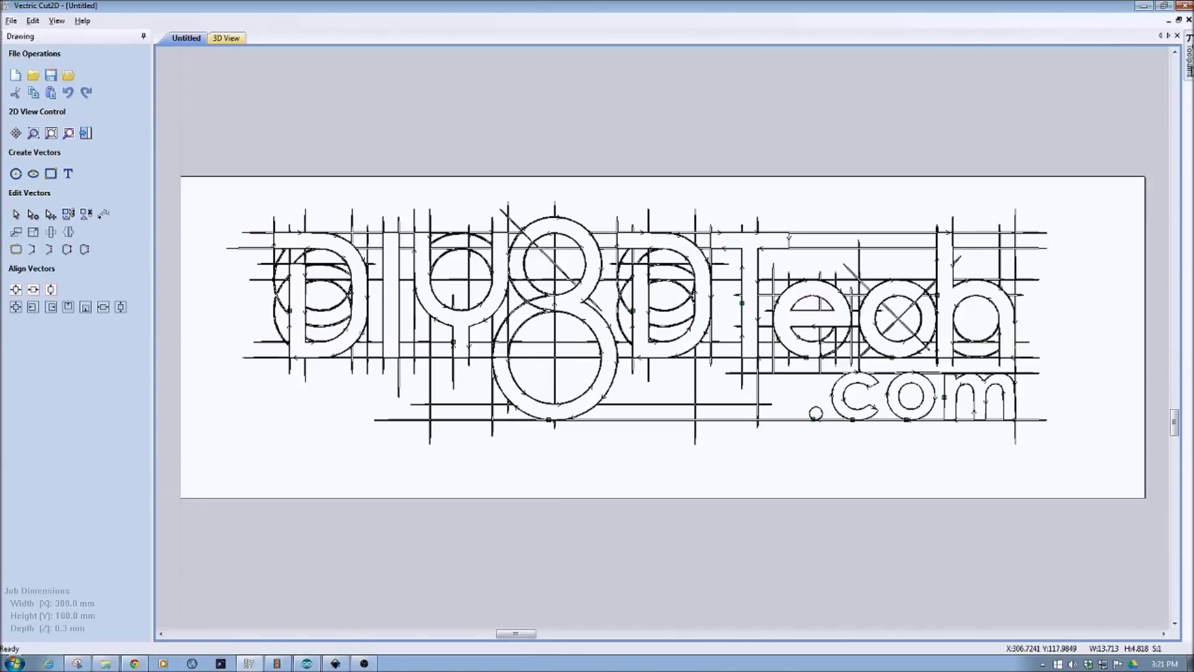
left_click(1190, 56)
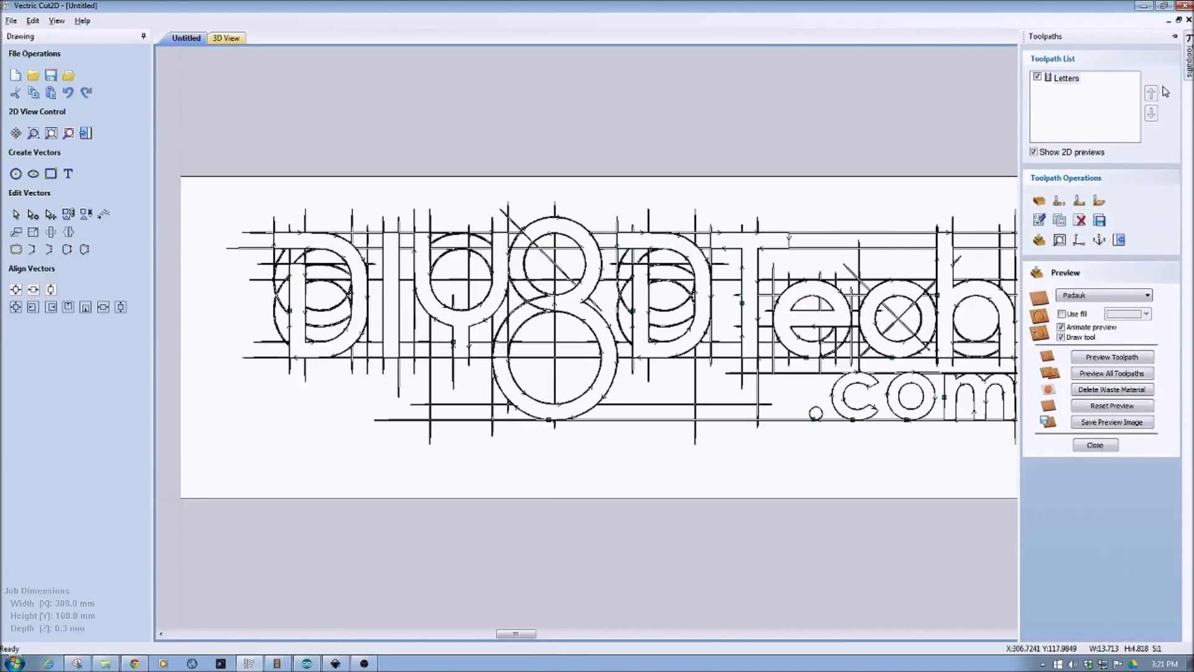
left_click(1059, 200)
left_click(1101, 401)
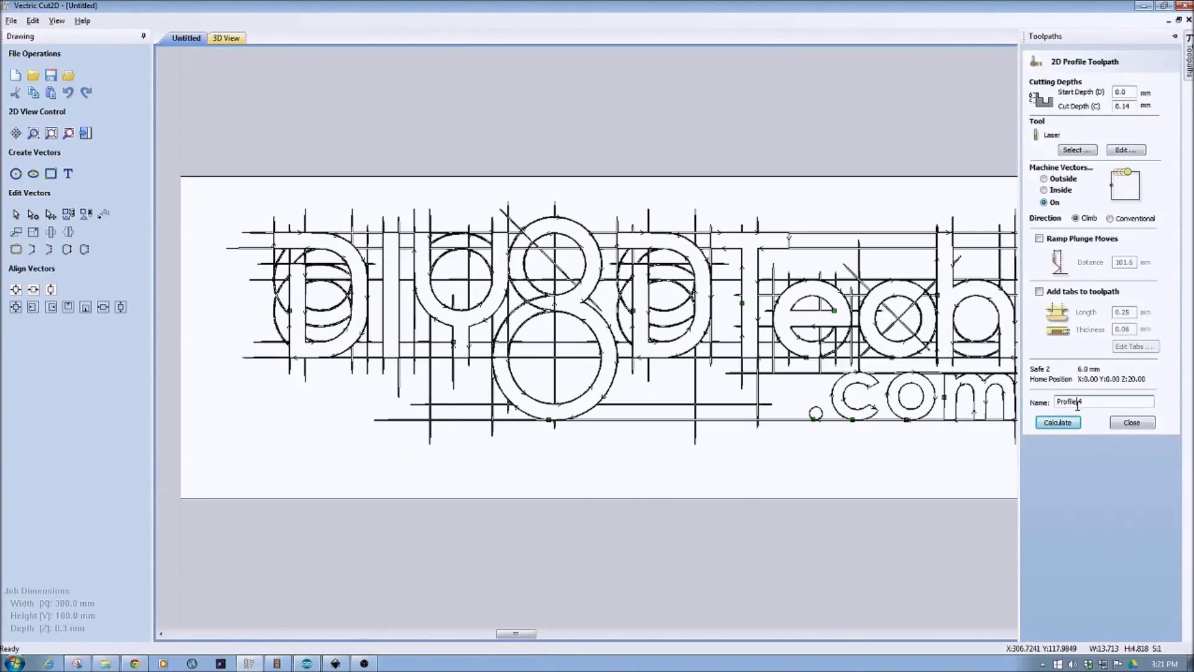
left_click_drag(1101, 402, 1049, 397)
type("Ole")
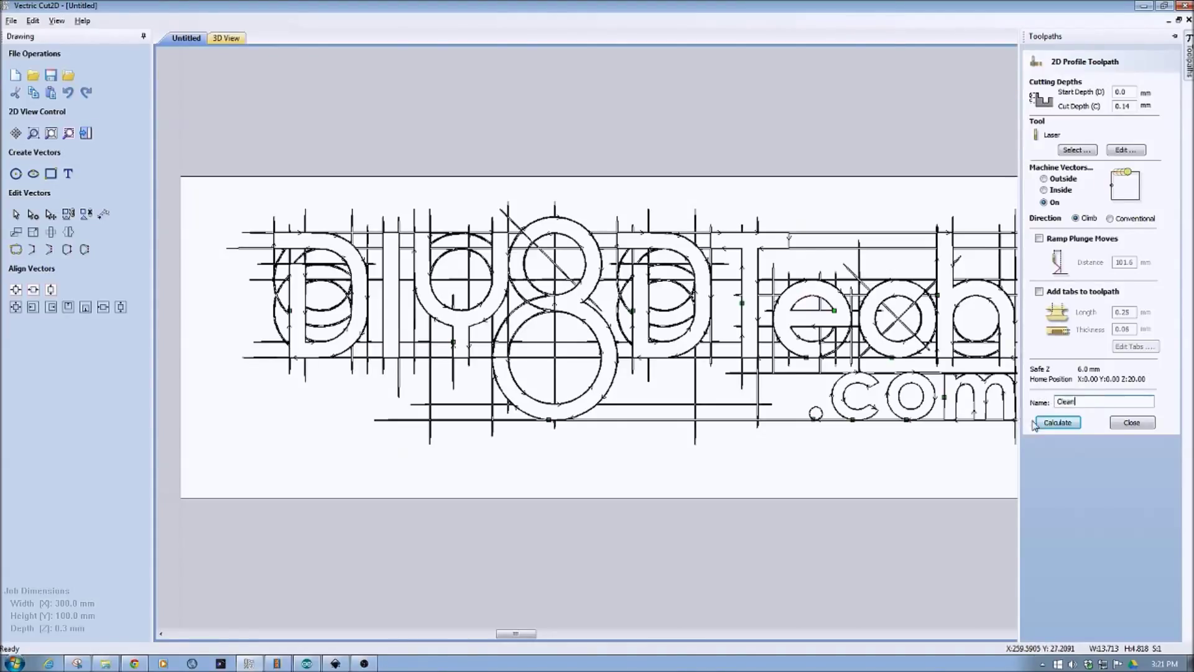
left_click(1058, 422)
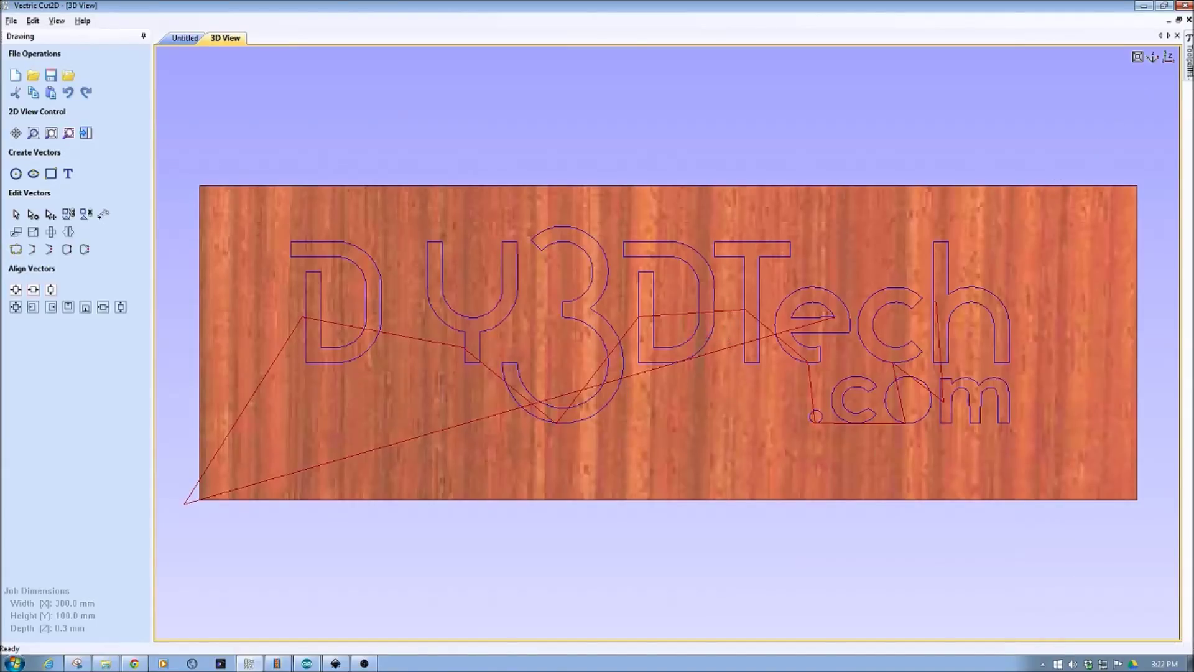
mouse_move(1189, 84)
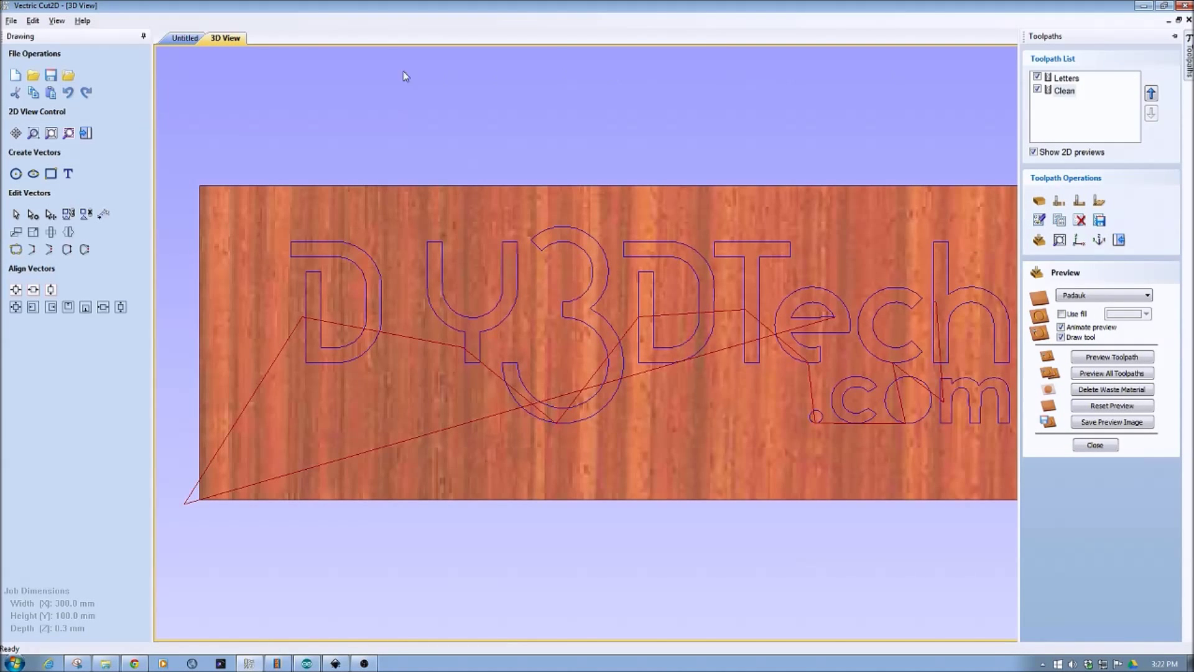
left_click(181, 37)
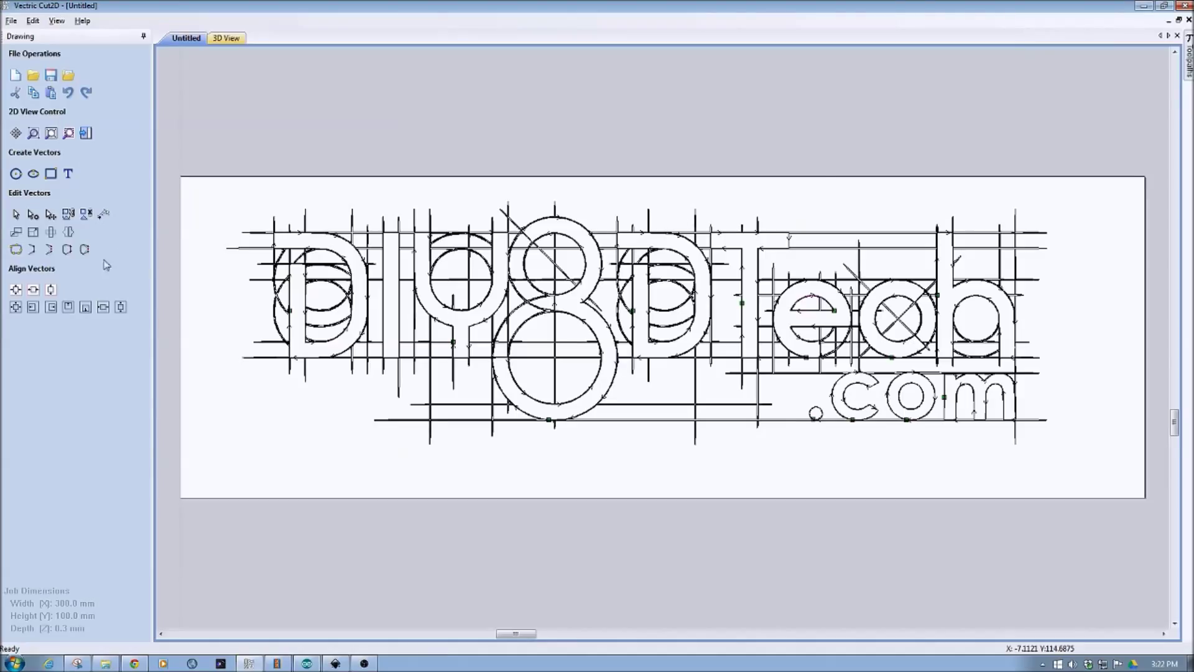
- Draw a 296.767 × 95.237 mm rectangle around the logo, then select all vectors
left_click(51, 174)
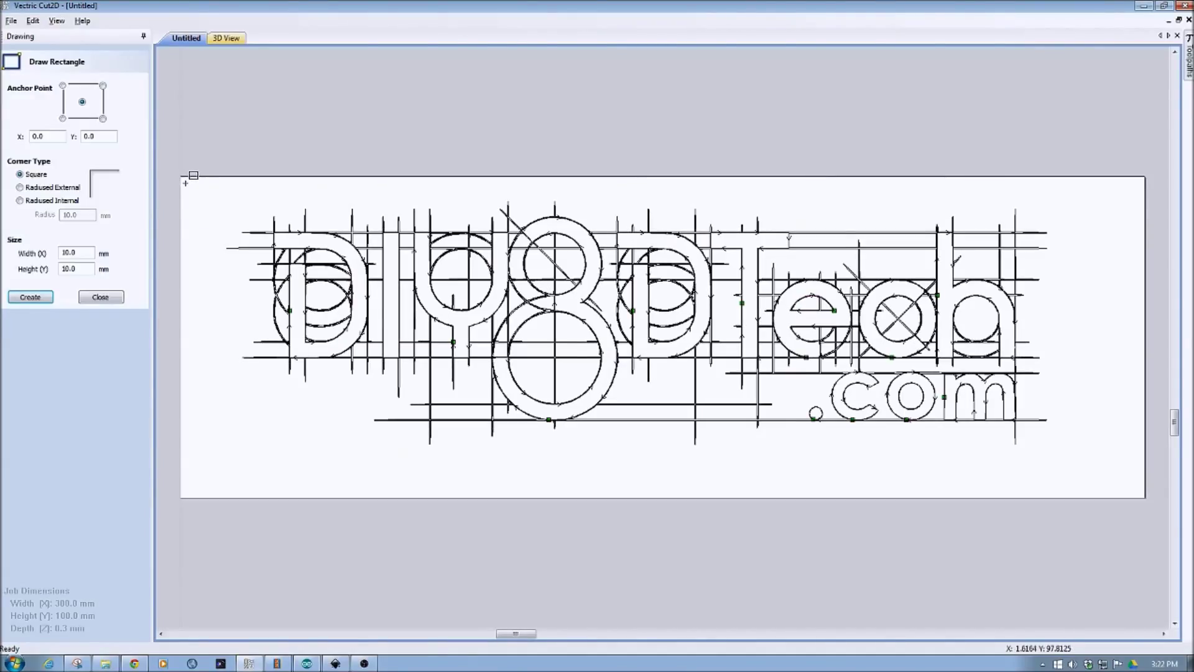
left_click_drag(185, 183, 1147, 481)
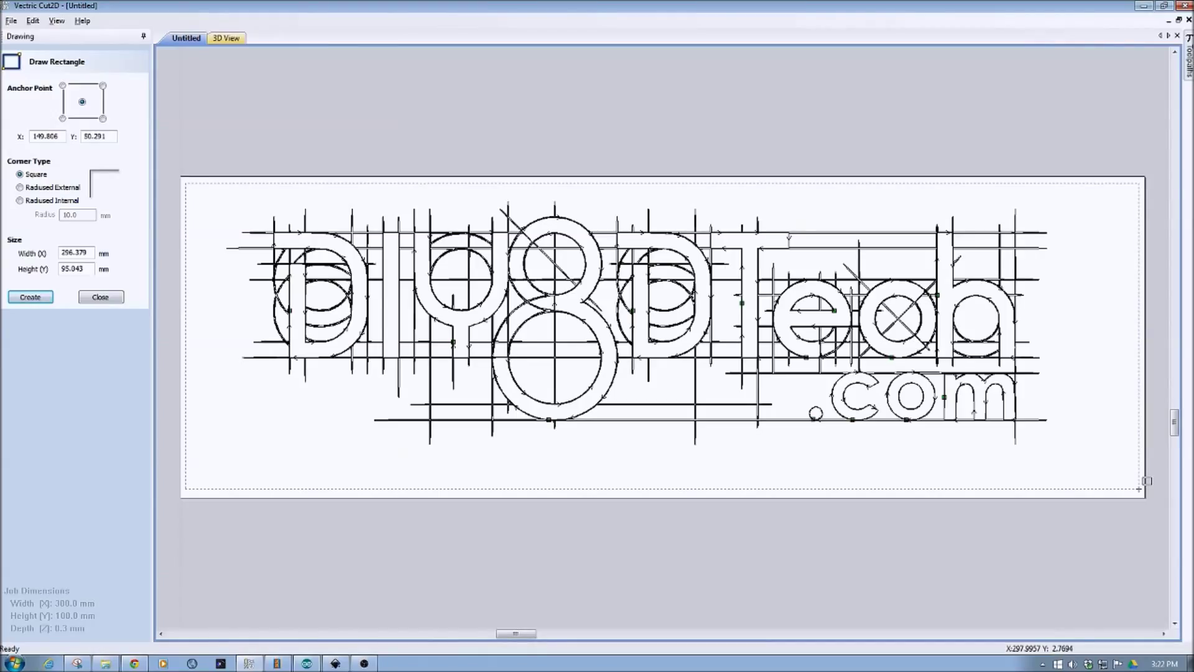
left_click_drag(1147, 481, 1148, 483)
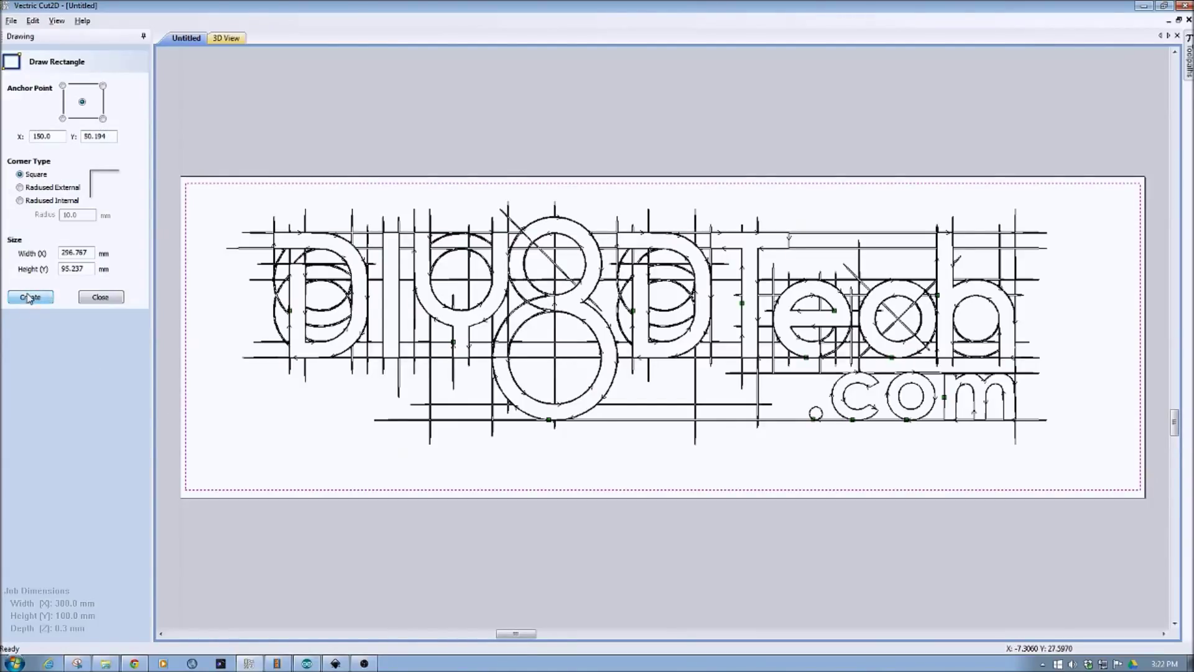
left_click(35, 300)
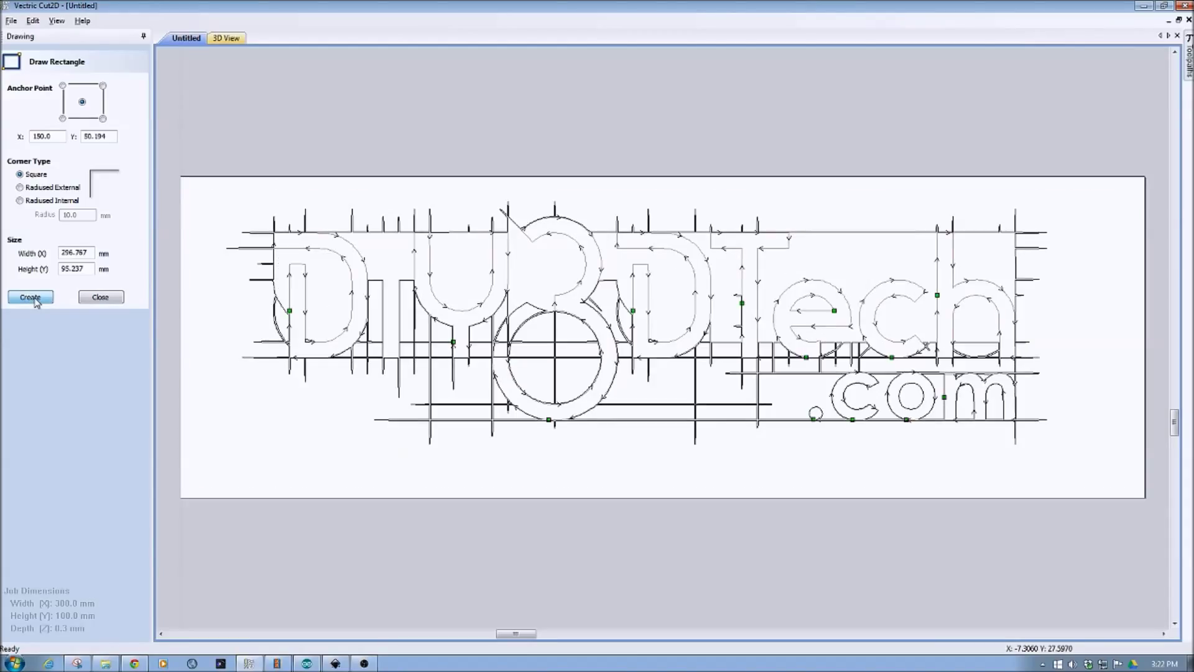
left_click(101, 301)
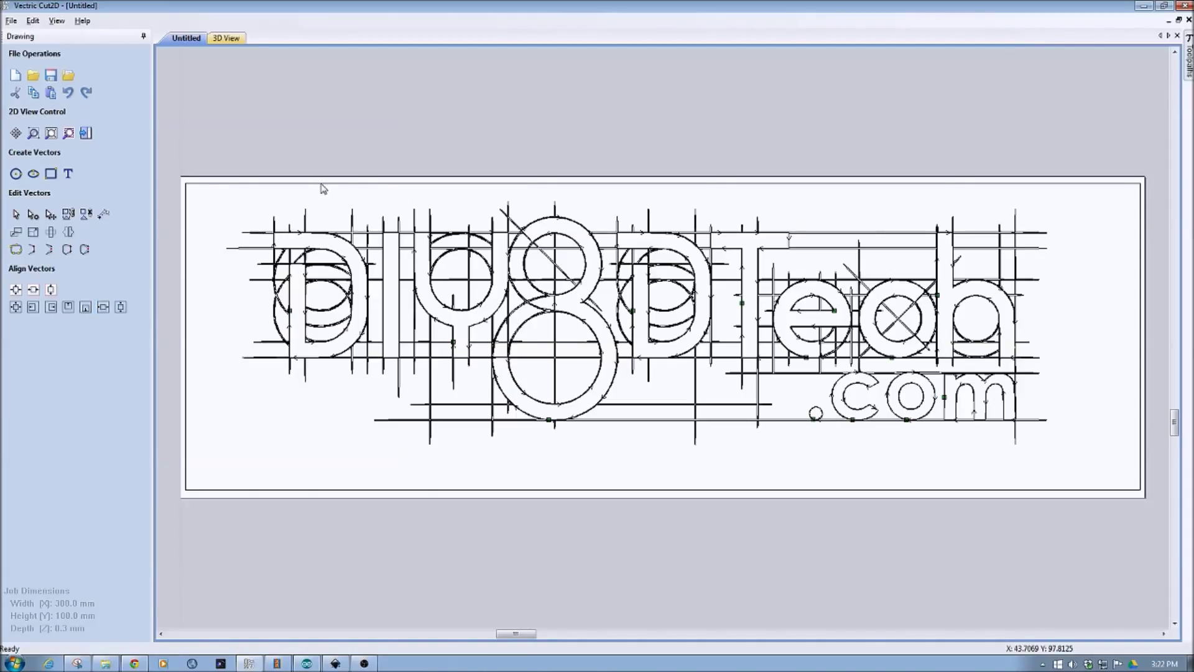
key("ctrl+a")
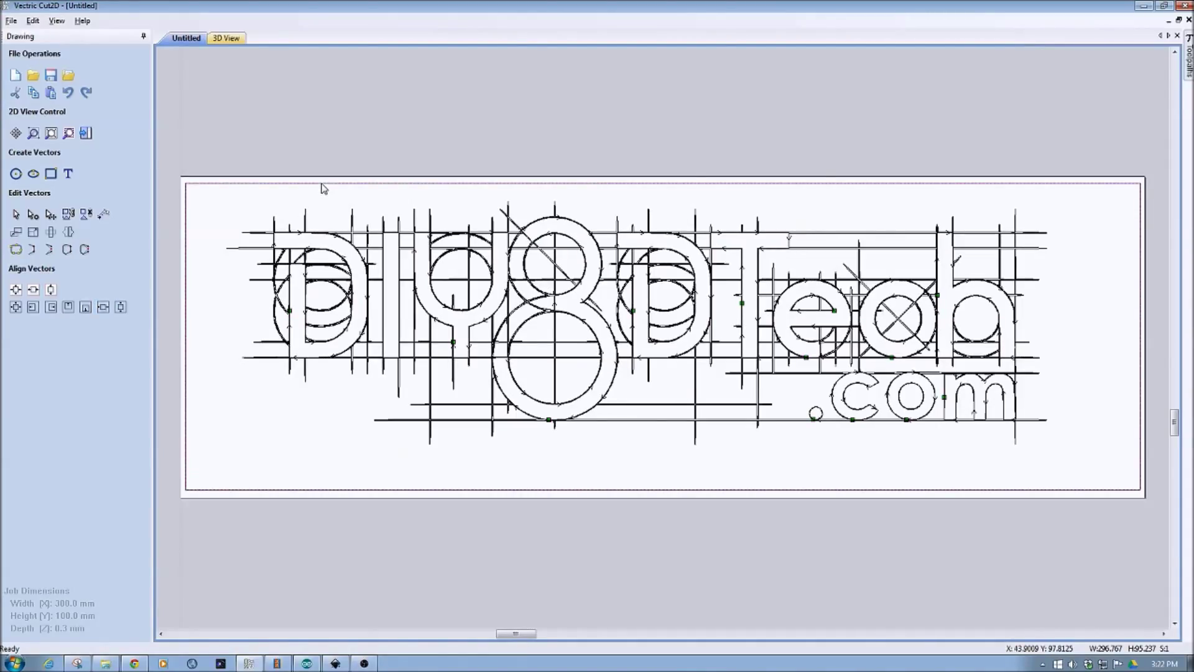
mouse_move(1185, 65)
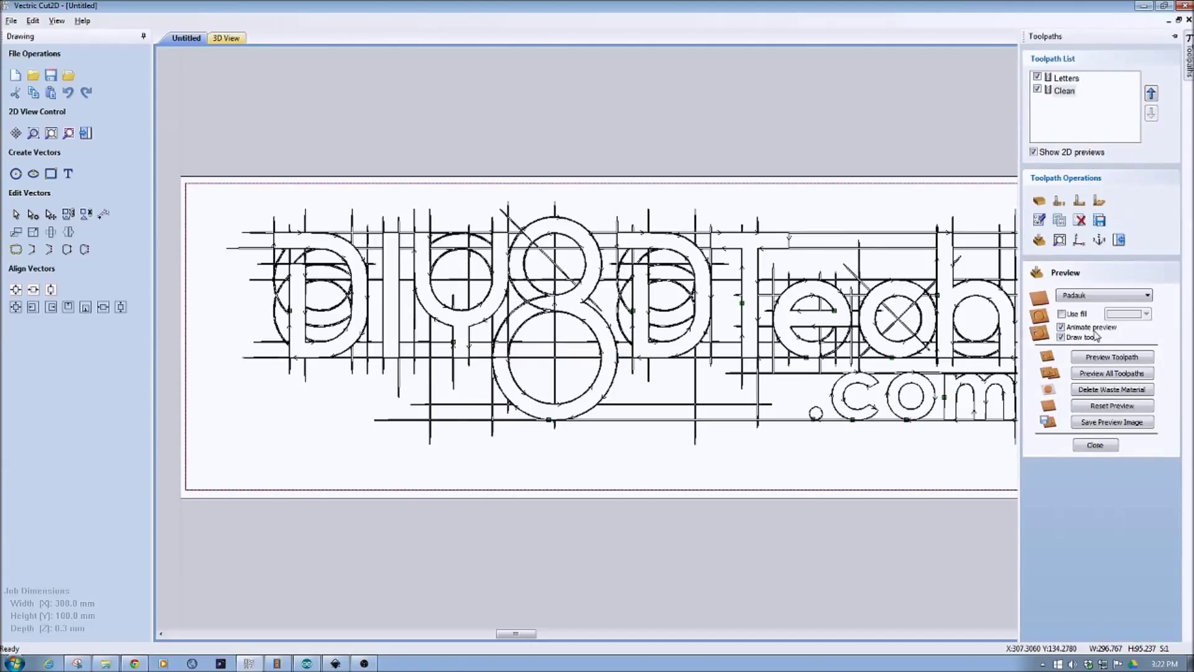
- Create a profile toolpath named Cut Out on the border rectangle and calculate it
left_click(1059, 200)
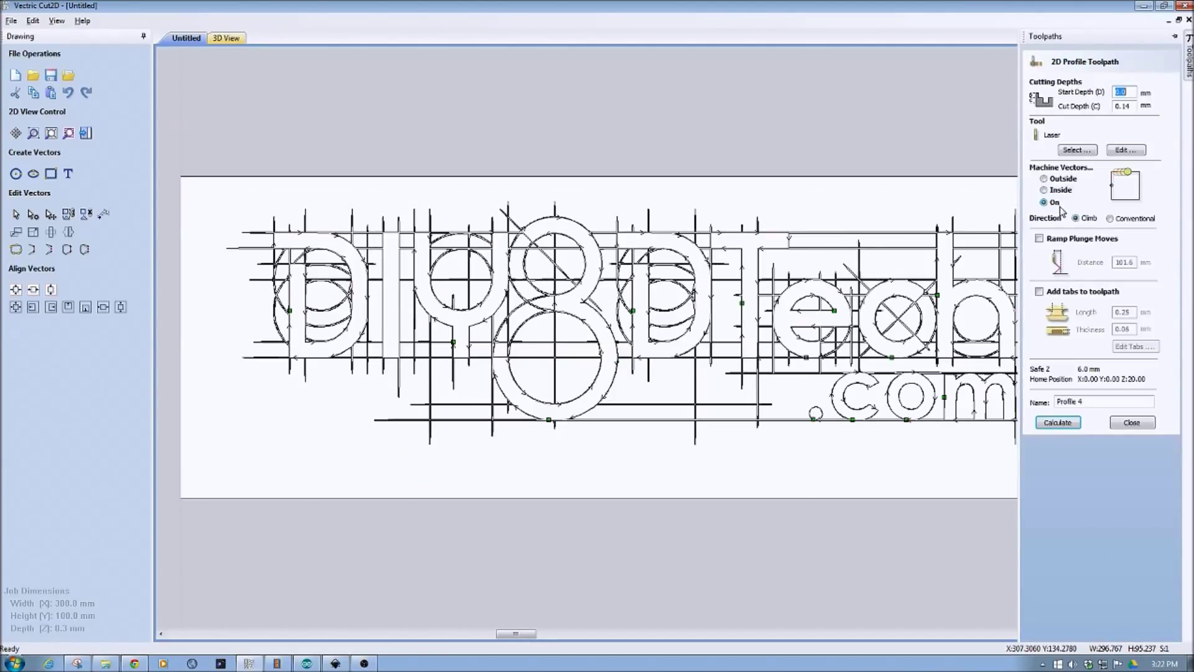
left_click(1059, 402)
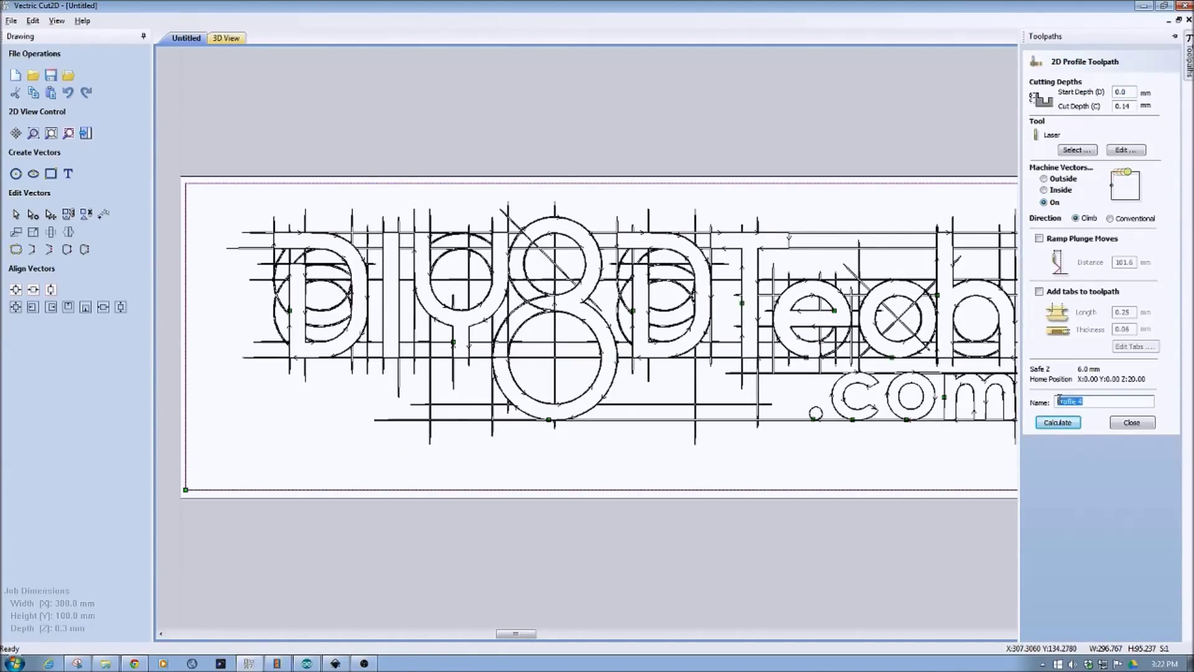
type("Cu")
type("tt")
type(" Out")
left_click(1078, 426)
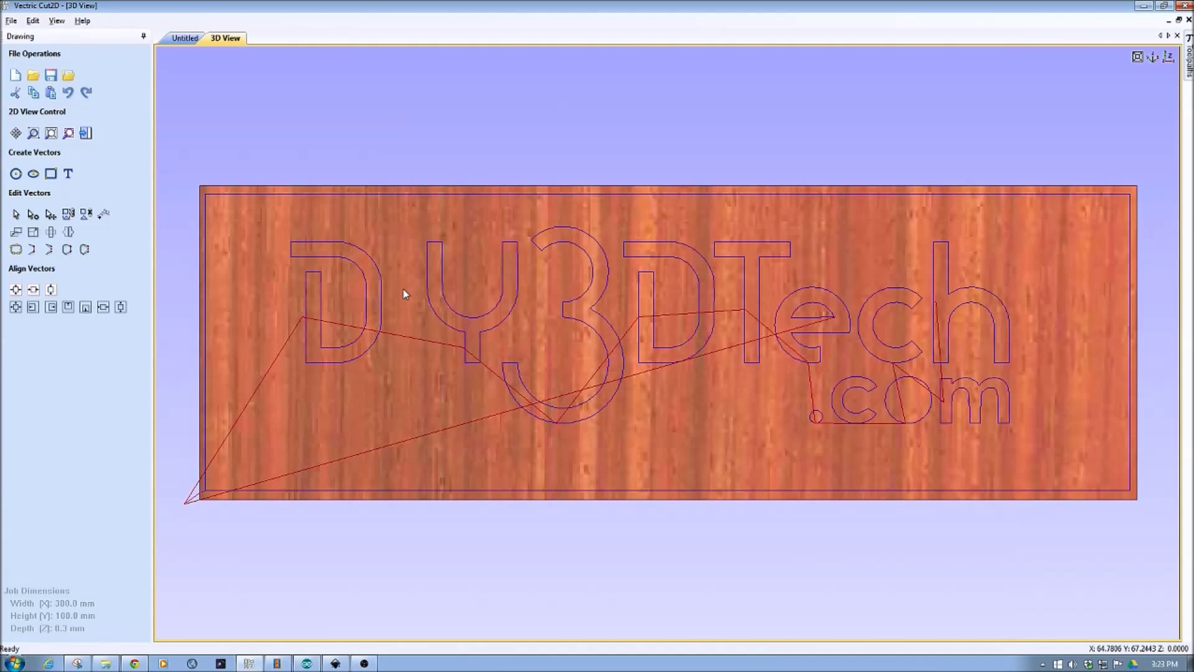
left_click(181, 38)
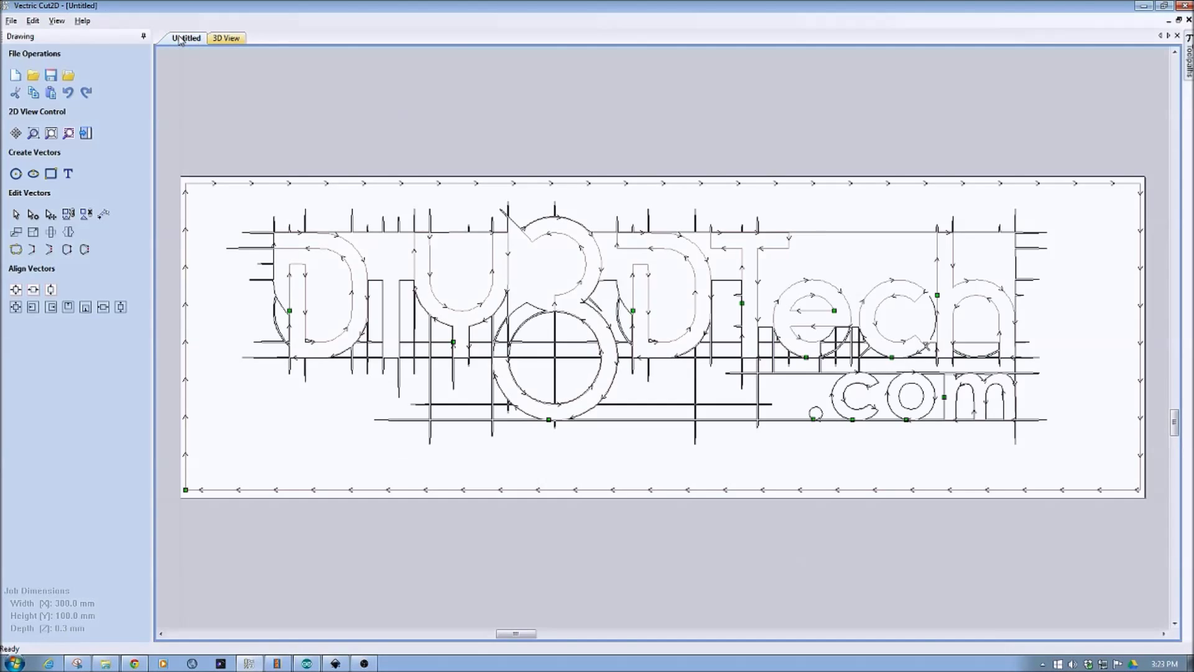
- Create and calculate a Cleanup 2 profile toolpath for the stray vector, then select it in the list
left_click(401, 269)
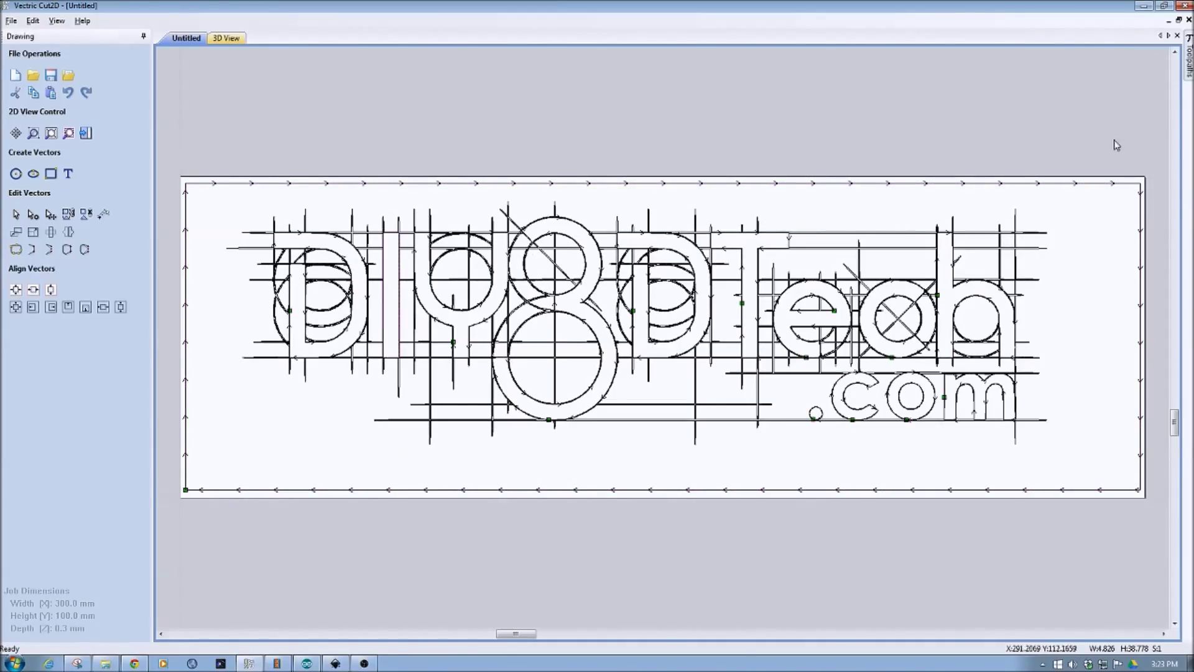
mouse_move(1189, 64)
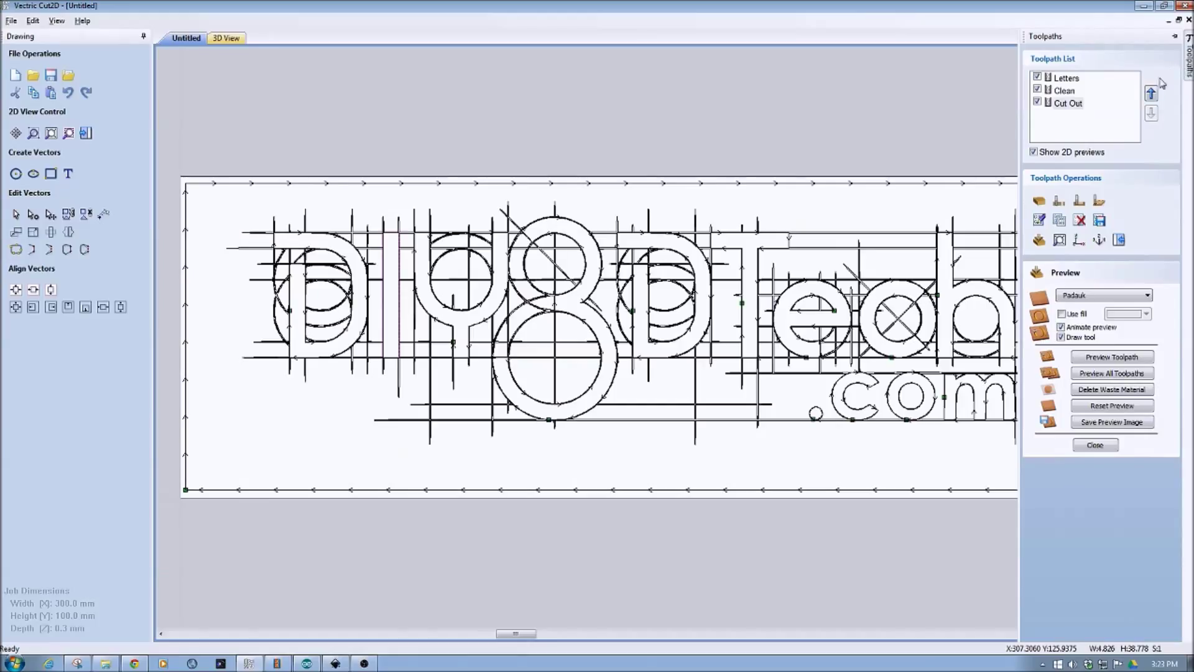
left_click(1059, 202)
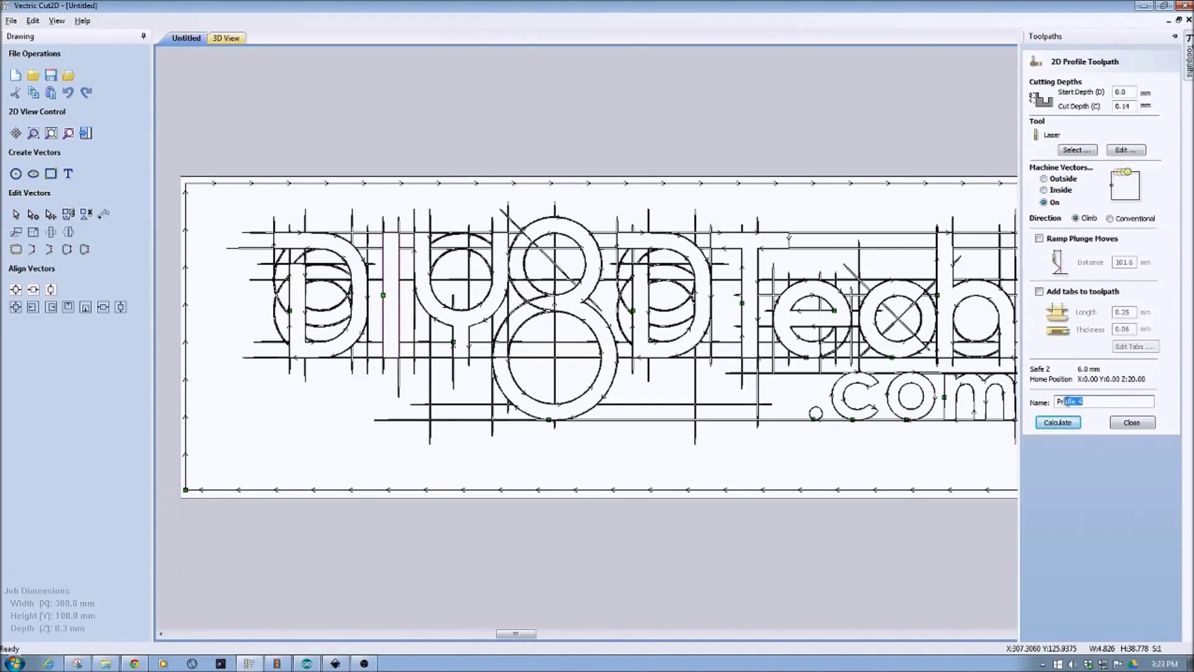
left_click_drag(1087, 401, 1042, 403)
type("Cleanup 2")
left_click(1058, 422)
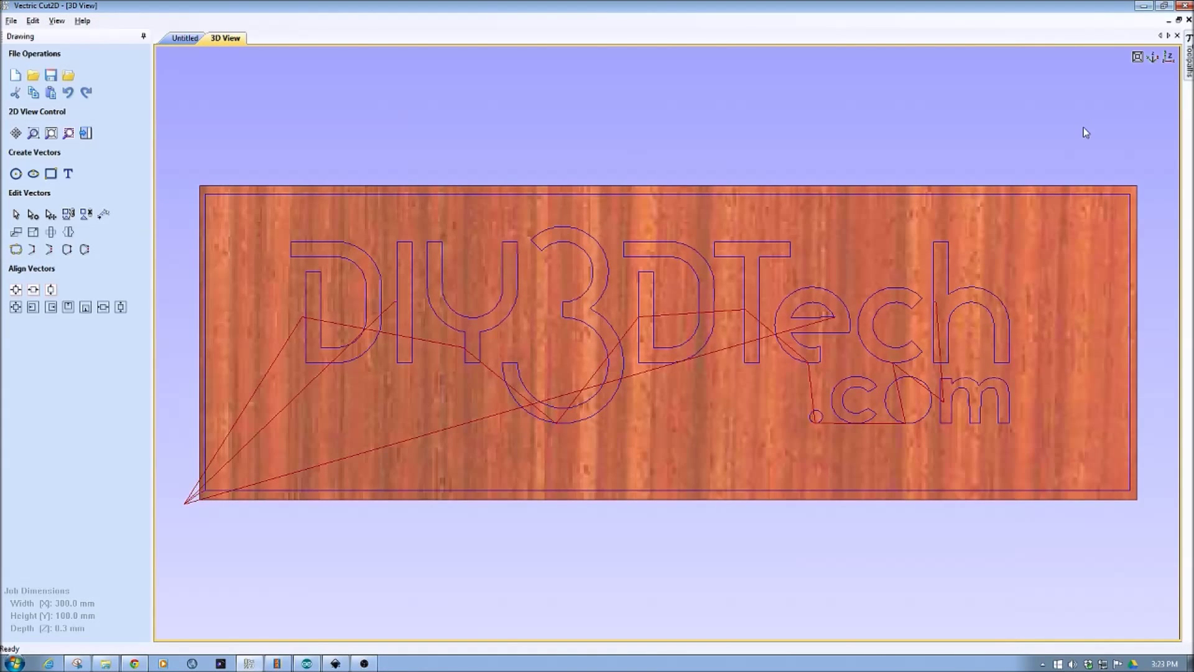
mouse_move(1189, 57)
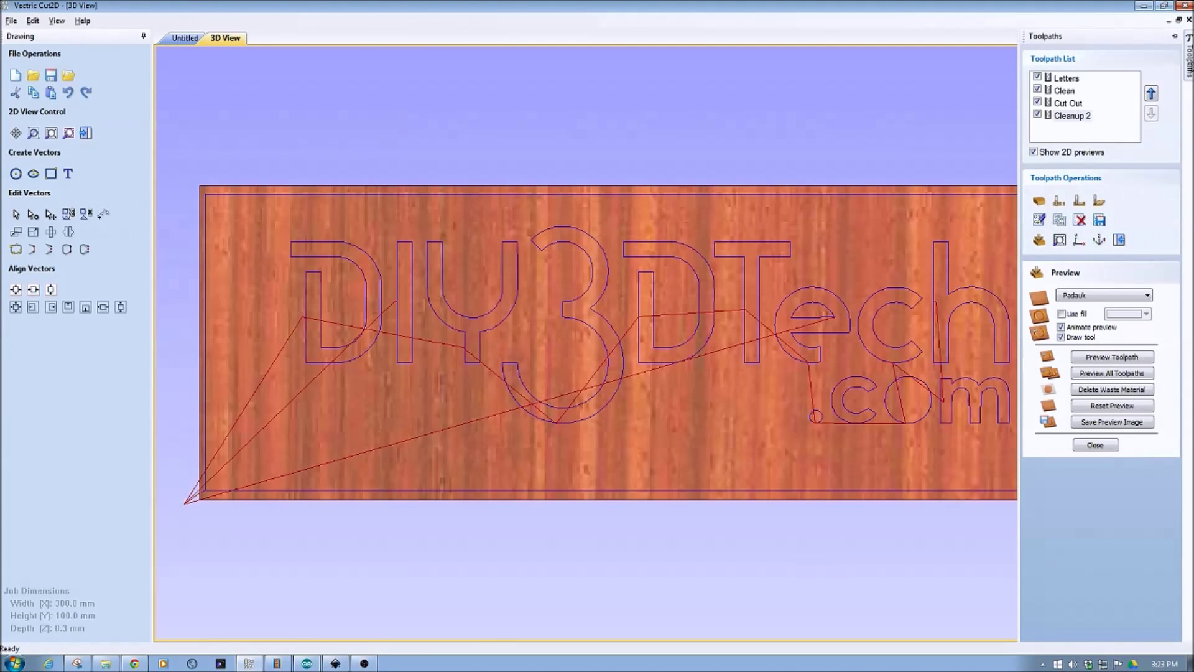
left_click(1069, 117)
- Order toolpaths Letters, Cleanup 2, Clean, Cut Out and save them with GRBL Laser (mm)
left_click(1152, 94)
left_click(1152, 94)
left_click(1151, 113)
left_click(1068, 104)
left_click(1152, 95)
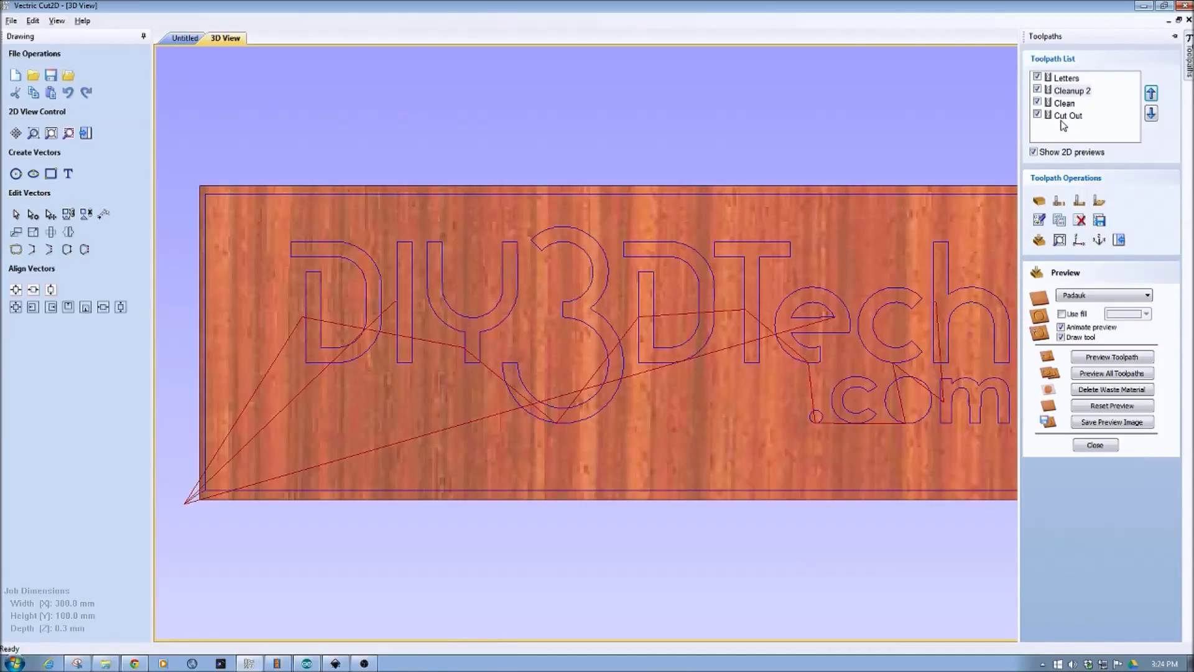
left_click(1100, 222)
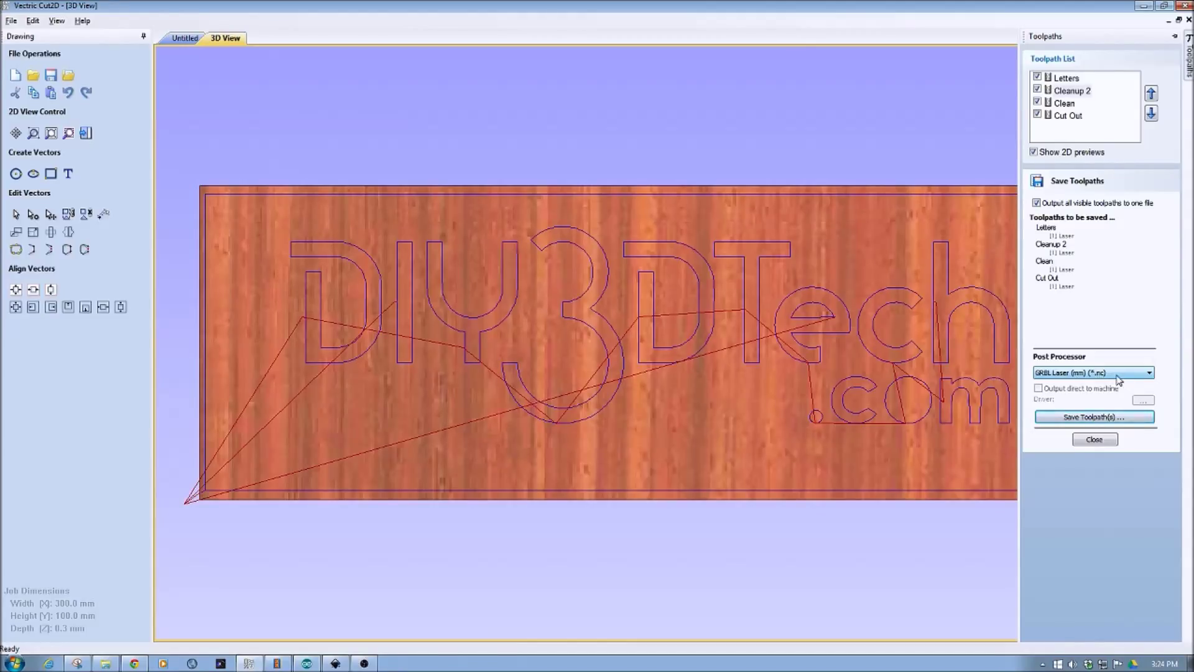
left_click(1095, 419)
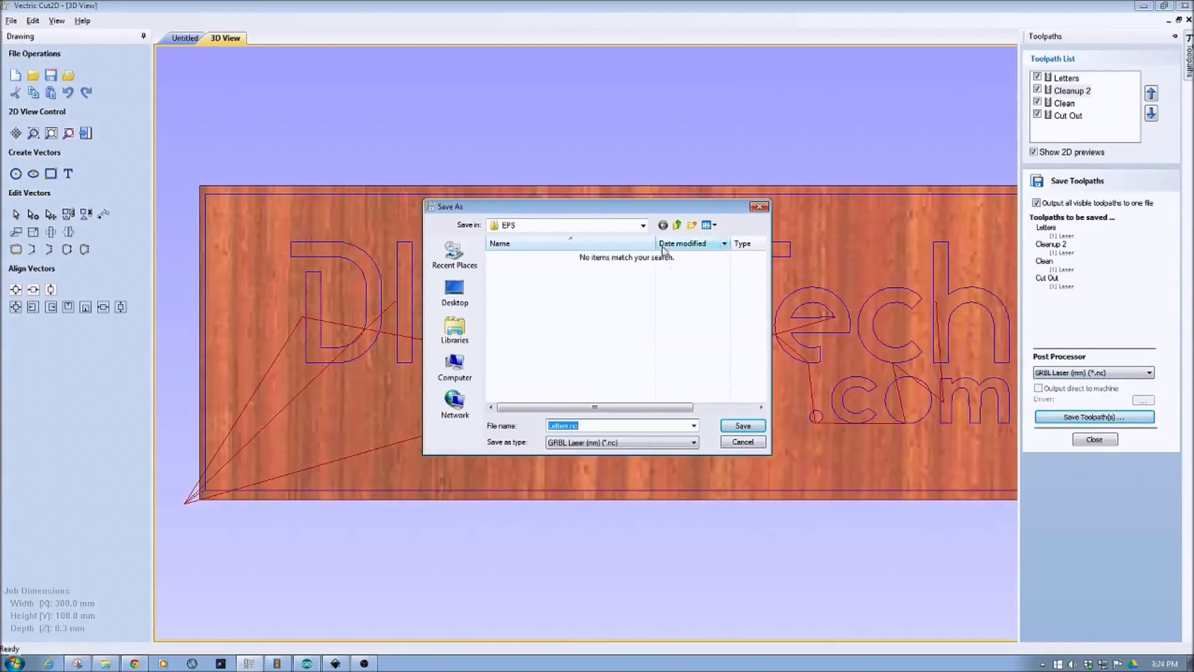
- Save all four toolpaths as Logo3.nc in the CNC > GCode folder
left_click(677, 225)
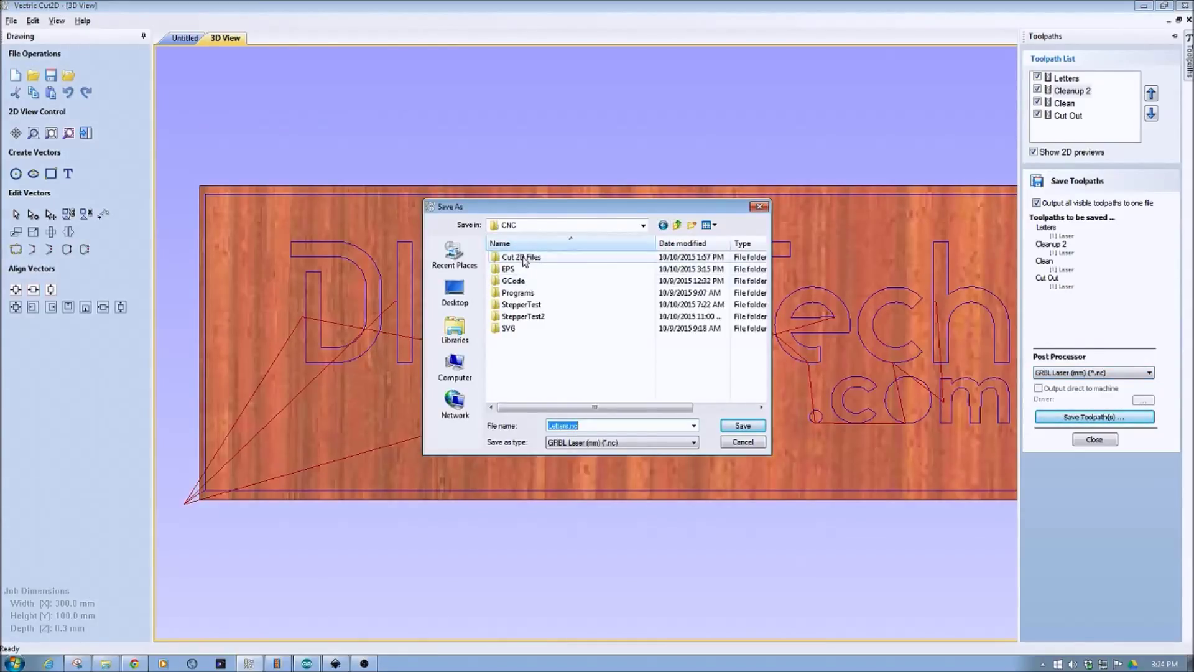
double_click(513, 280)
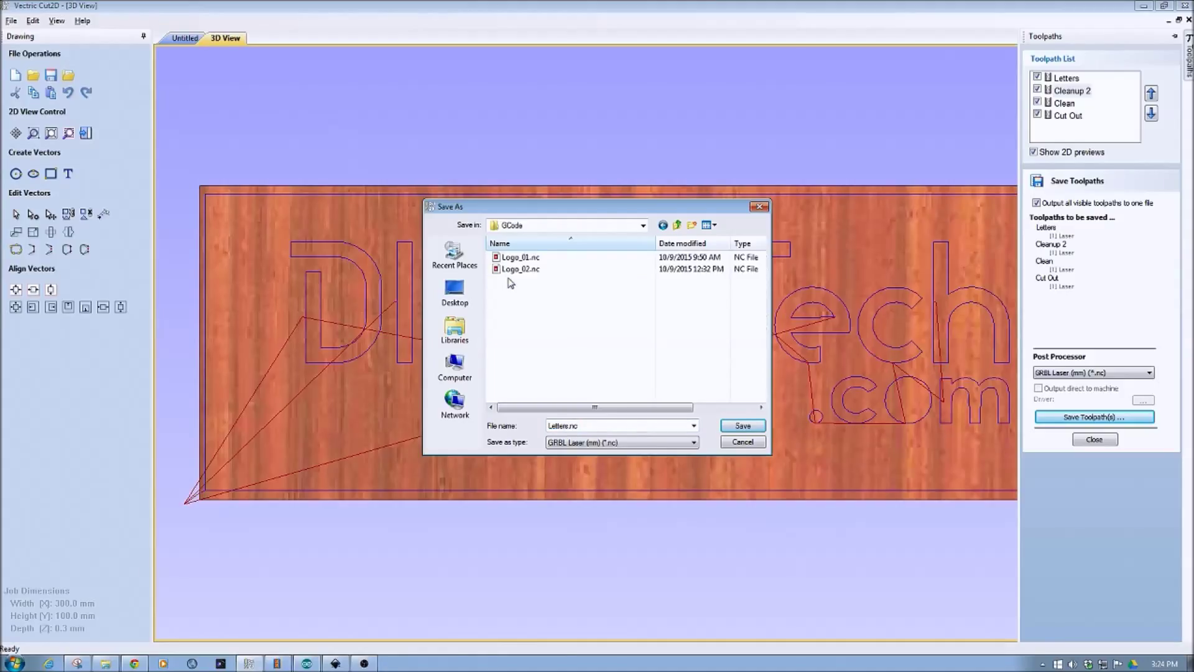
left_click(568, 427)
left_click(567, 427)
double_click(568, 427)
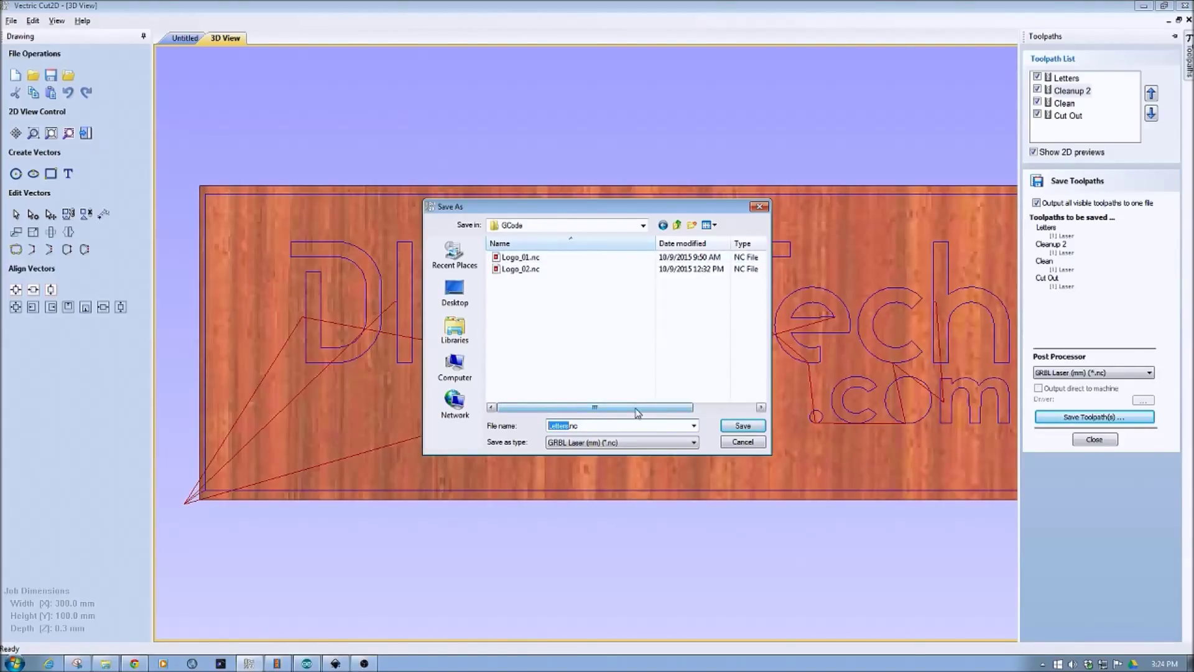
type("Logo3")
left_click(743, 426)
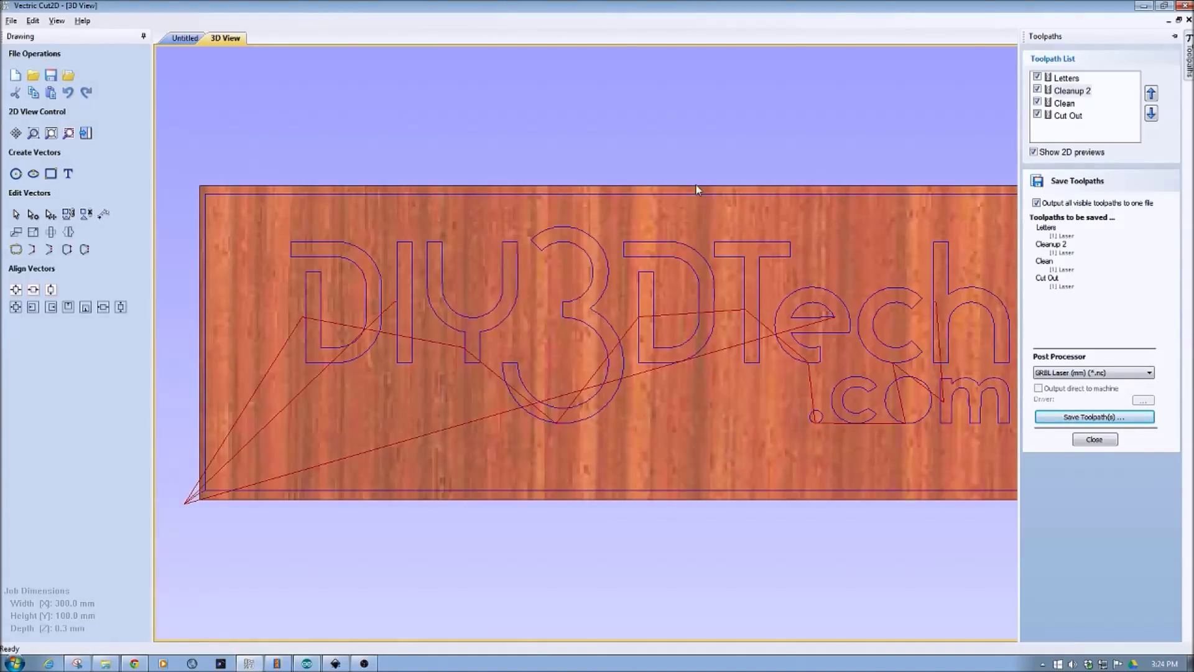